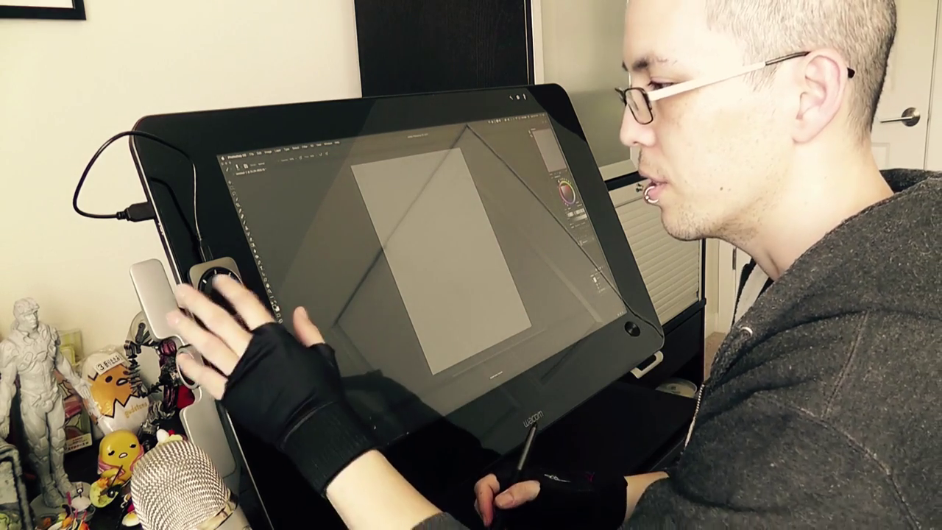
{"action": "key", "text": "super+plus"}
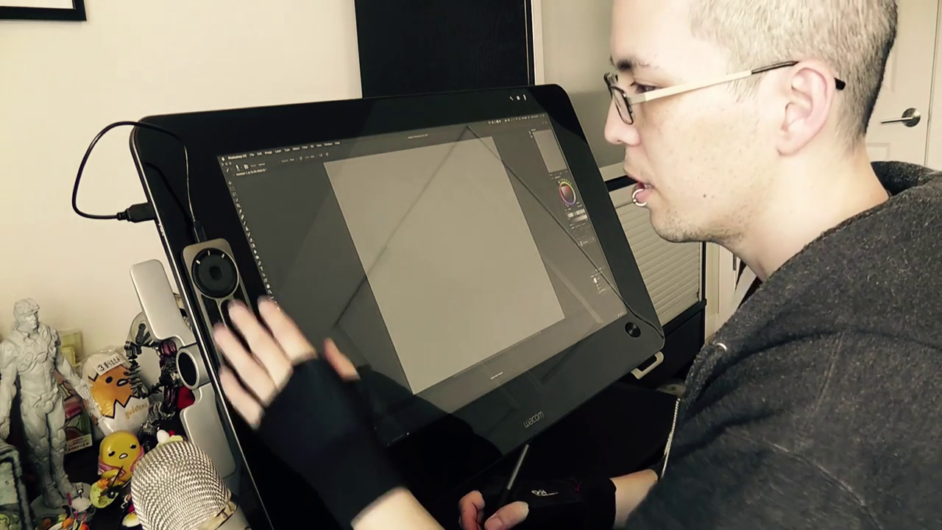
{"action": "scroll", "coordinate": [445, 264], "scroll_direction": "up", "scroll_amount": 5}
{"action": "scroll", "coordinate": [445, 265], "scroll_direction": "down", "scroll_amount": 3}
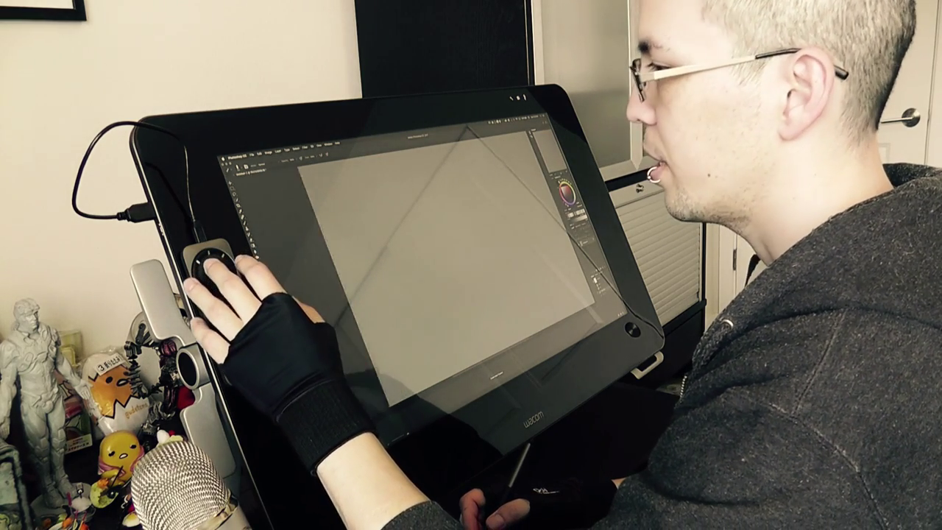
{"action": "scroll", "coordinate": [444, 265], "scroll_direction": "down", "scroll_amount": 6}
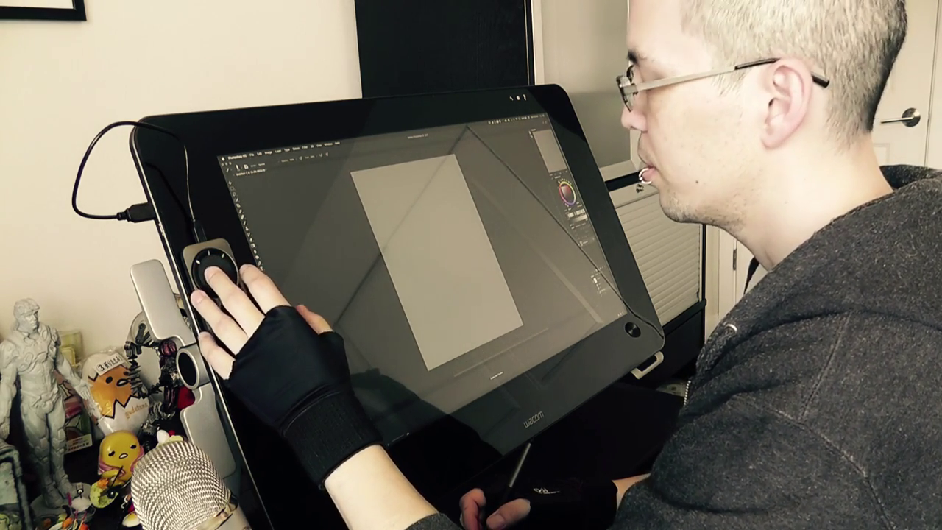
{"action": "scroll", "coordinate": [438, 262], "scroll_direction": "down", "scroll_amount": 1}
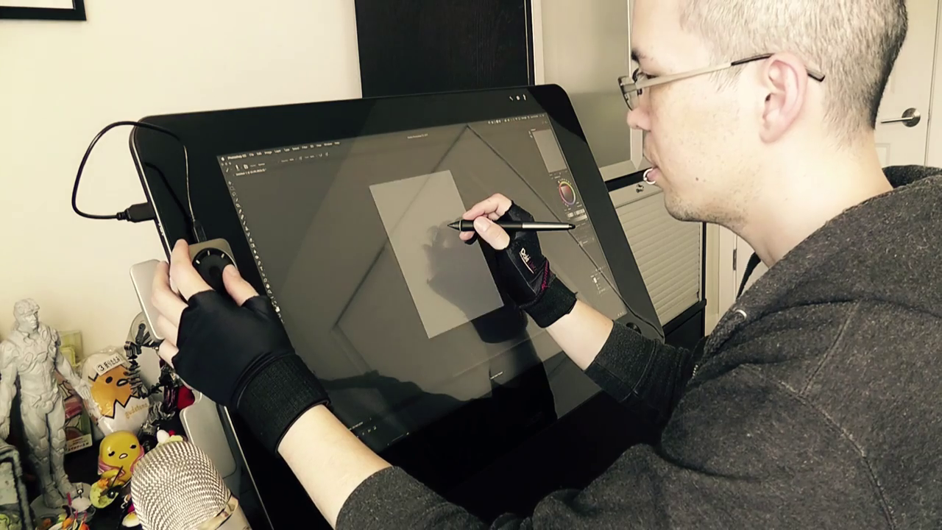
{"action": "scroll", "coordinate": [451, 225], "scroll_direction": "down", "scroll_amount": 1}
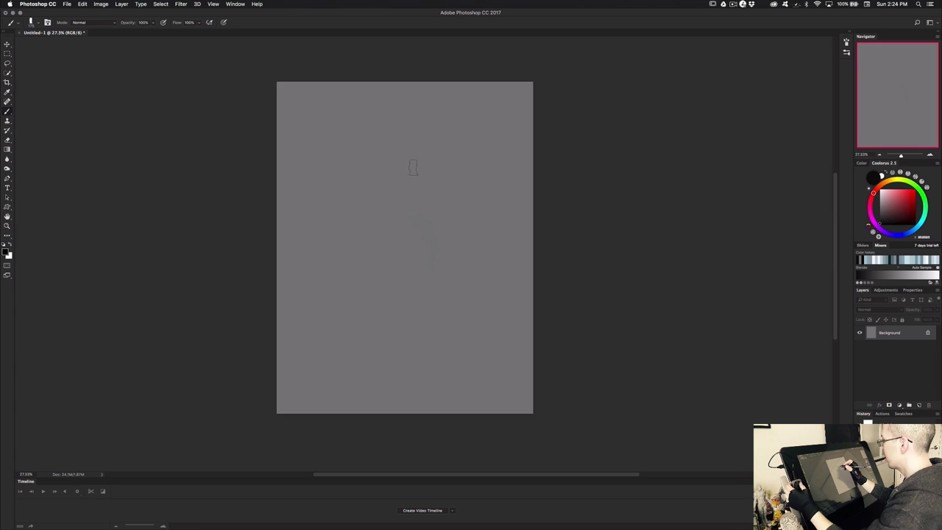
Vary the brush size down and up repeatedly, finishing with a smaller brush tip
{"action": "key", "text": "["}
{"action": "key", "text": "["}
{"action": "key", "text": "["}
{"action": "key", "text": "["}
{"action": "key", "text": "["}
{"action": "key", "text": "["}
{"action": "key", "text": "["}
{"action": "key", "text": "["}
{"action": "key", "text": "["}
{"action": "key", "text": "["}
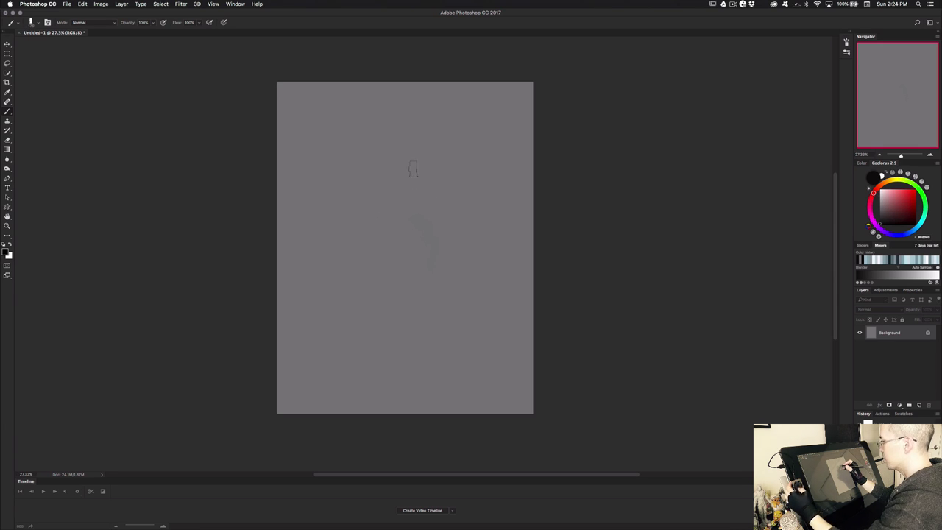
{"action": "key", "text": "]"}
{"action": "key", "text": "]"}
{"action": "key", "text": "]"}
{"action": "key", "text": "]"}
{"action": "key", "text": "]"}
{"action": "key", "text": "]"}
{"action": "key", "text": "]"}
{"action": "key", "text": "]"}
{"action": "key", "text": "]"}
{"action": "key", "text": "]"}
{"action": "key", "text": "]"}
{"action": "key", "text": "]"}
{"action": "key", "text": "]"}
{"action": "key", "text": "]"}
{"action": "key", "text": "]"}
{"action": "key", "text": "]"}
{"action": "key", "text": "["}
{"action": "key", "text": "["}
{"action": "key", "text": "["}
{"action": "key", "text": "["}
{"action": "key", "text": "["}
{"action": "key", "text": "["}
{"action": "key", "text": "["}
{"action": "key", "text": "["}
{"action": "key", "text": "["}
{"action": "key", "text": "["}
{"action": "key", "text": "["}
{"action": "key", "text": "["}
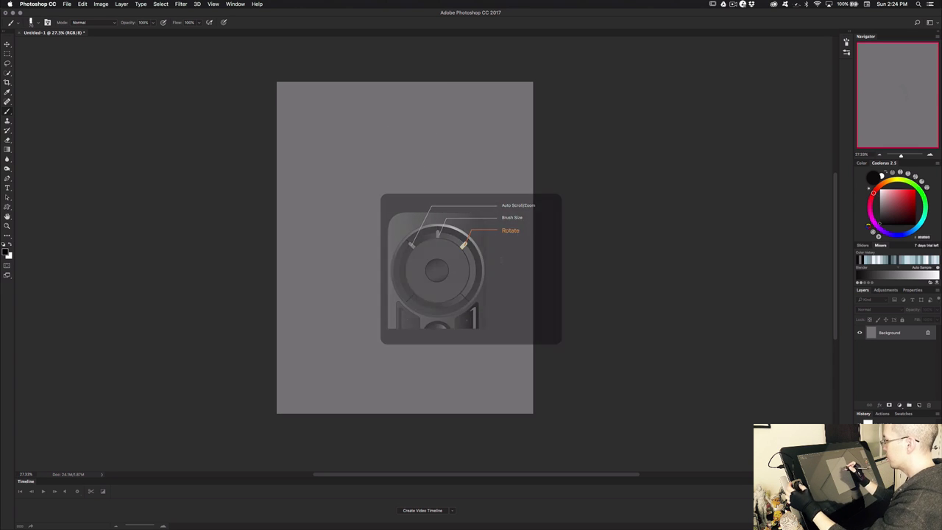
Rotate the canvas view to about -6° and zoom it in and out to roughly 27%
{"action": "scroll", "coordinate": [448, 193], "scroll_direction": "down", "scroll_amount": 5}
{"action": "scroll", "coordinate": [449, 193], "scroll_direction": "up", "scroll_amount": 6}
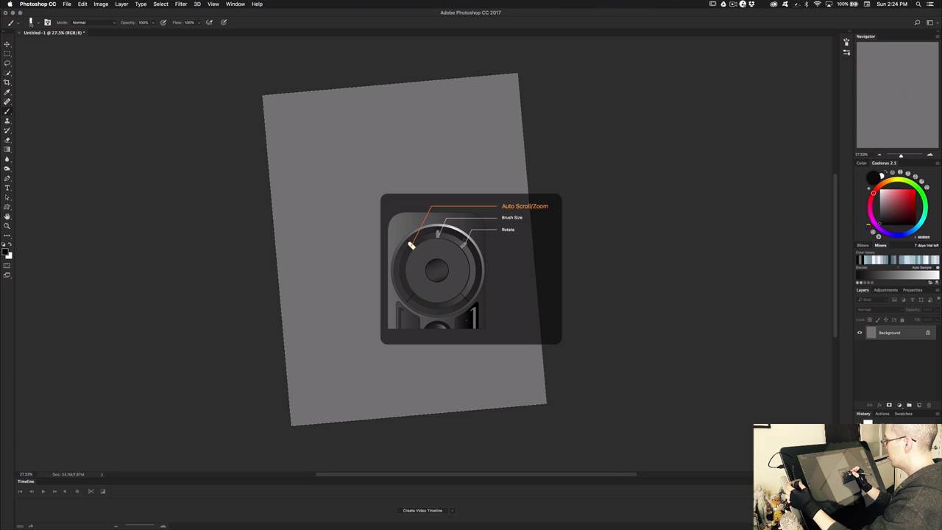
{"action": "scroll", "coordinate": [463, 241], "scroll_direction": "up", "scroll_amount": 7}
{"action": "scroll", "coordinate": [463, 242], "scroll_direction": "down", "scroll_amount": 6}
{"action": "scroll", "coordinate": [463, 243], "scroll_direction": "down", "scroll_amount": 2}
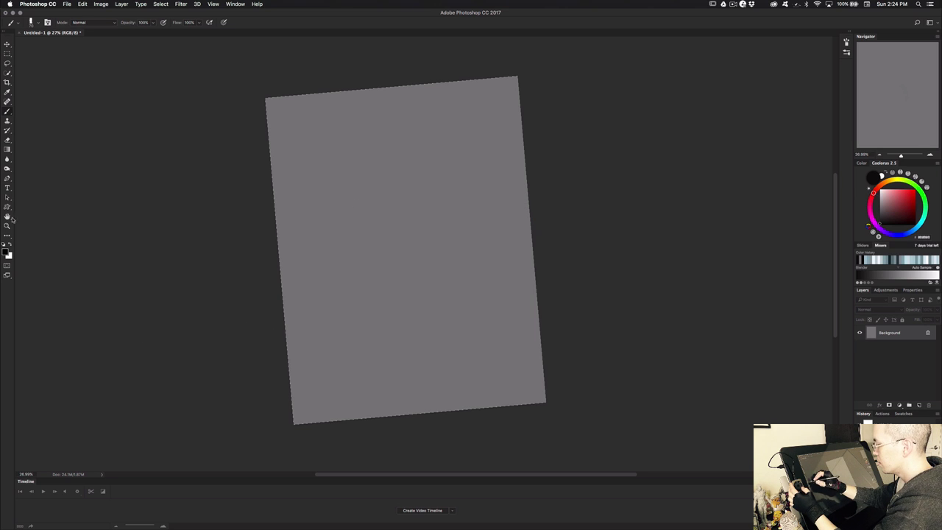
Reset the canvas rotation with the Rotate View tool and return to the Brush tool
{"action": "left_click", "coordinate": [9, 228]}
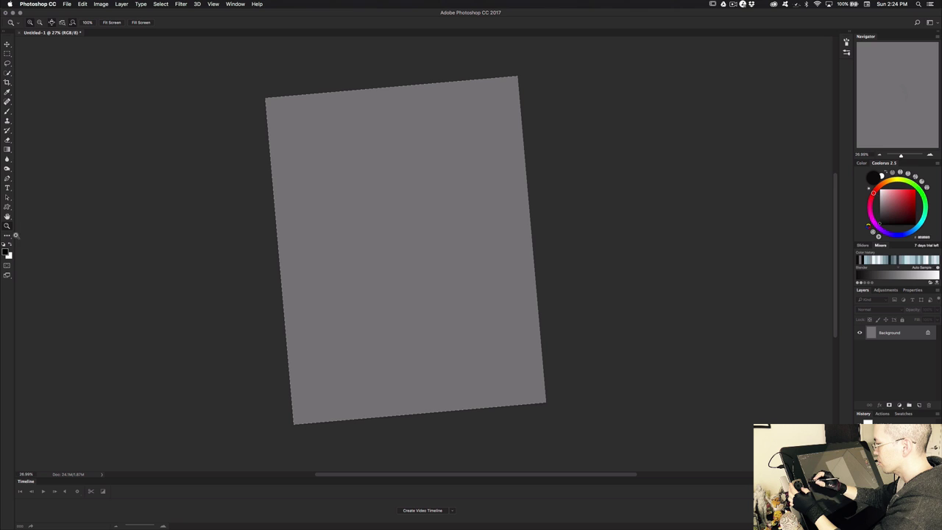
{"action": "left_click", "coordinate": [10, 219]}
{"action": "left_click", "coordinate": [37, 222]}
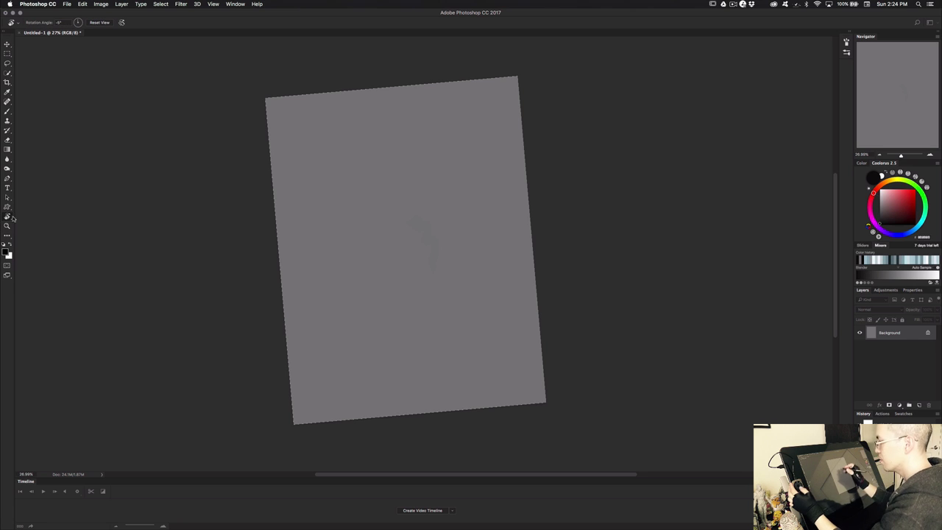
{"action": "double_click", "coordinate": [10, 218]}
{"action": "key", "text": "b"}
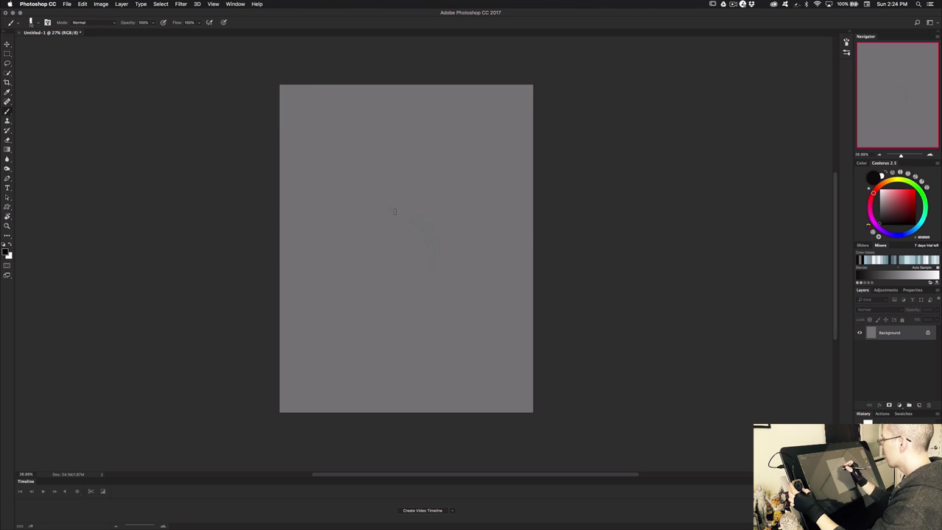
Paint two short test strokes and step backward and forward through the history until both are undone
{"action": "left_click_drag", "start_coordinate": [353, 131], "coordinate": [365, 160]}
{"action": "mouse_move", "coordinate": [374, 131]}
{"action": "left_mouse_down"}
{"action": "mouse_move", "coordinate": [376, 160]}
{"action": "mouse_move", "coordinate": [389, 153]}
{"action": "left_mouse_up"}
{"action": "key", "text": "super+z"}
{"action": "key", "text": "super+alt+z"}
{"action": "key", "text": "super+alt+z"}
{"action": "key", "text": "super+shift+z"}
{"action": "key", "text": "super+shift+z"}
{"action": "key", "text": "super+shift+z"}
{"action": "key", "text": "super+alt+z"}
{"action": "key", "text": "super+alt+z"}
{"action": "key", "text": "super+alt+z"}
{"action": "key", "text": "super+alt+z"}
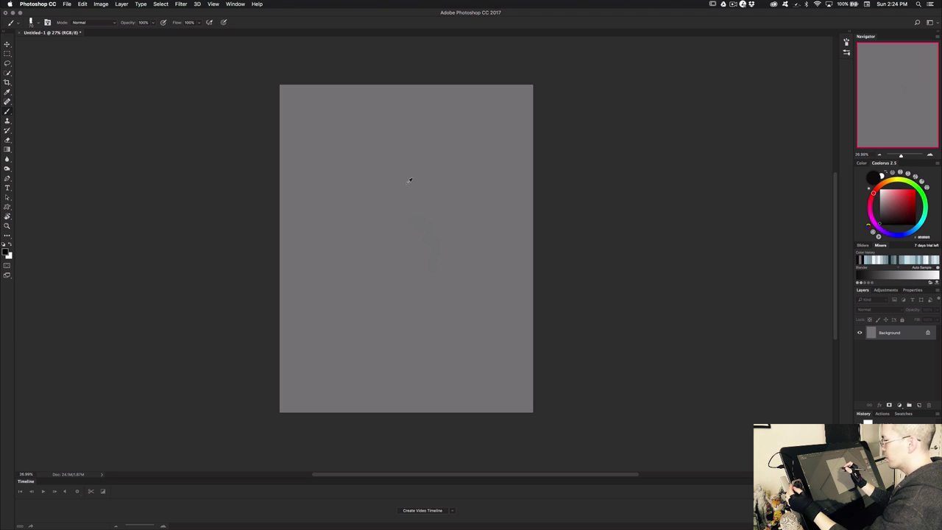
Sample the canvas grey as the foreground colour and select the Brush tool from the Daarken radial menu
{"action": "left_click", "coordinate": [410, 180], "text": "alt"}
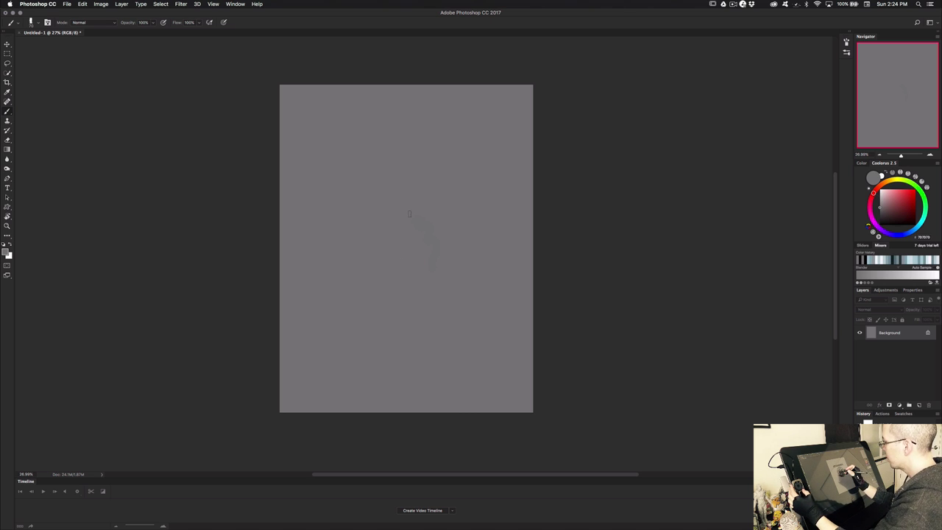
{"action": "right_click", "coordinate": [410, 215]}
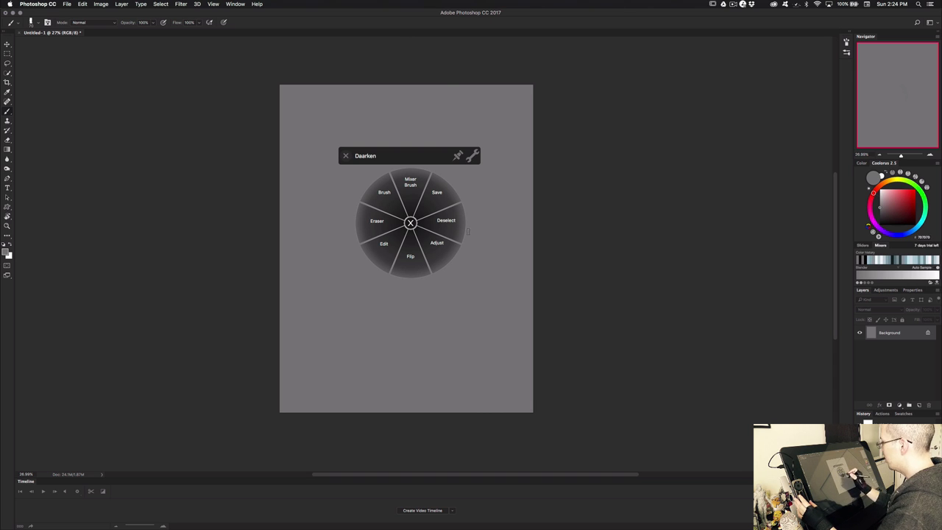
{"action": "left_click", "coordinate": [411, 223]}
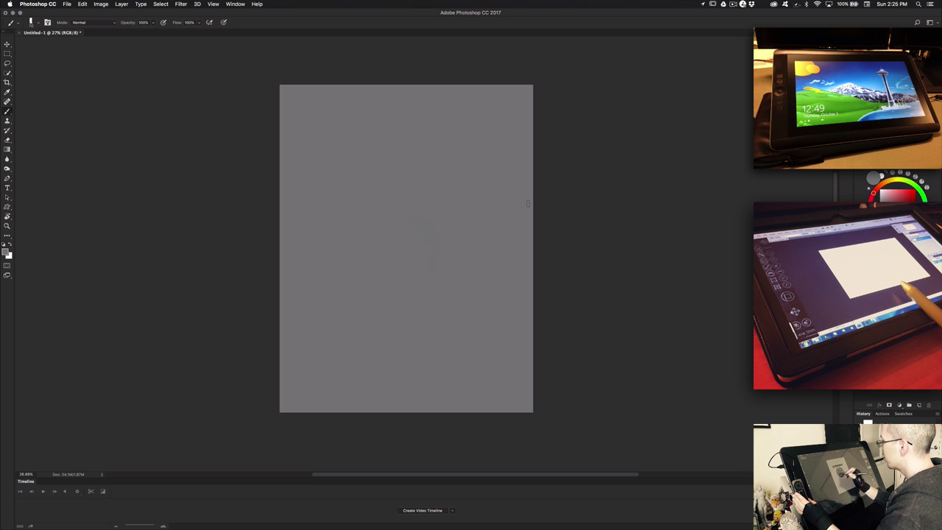
{"action": "right_click", "coordinate": [401, 223]}
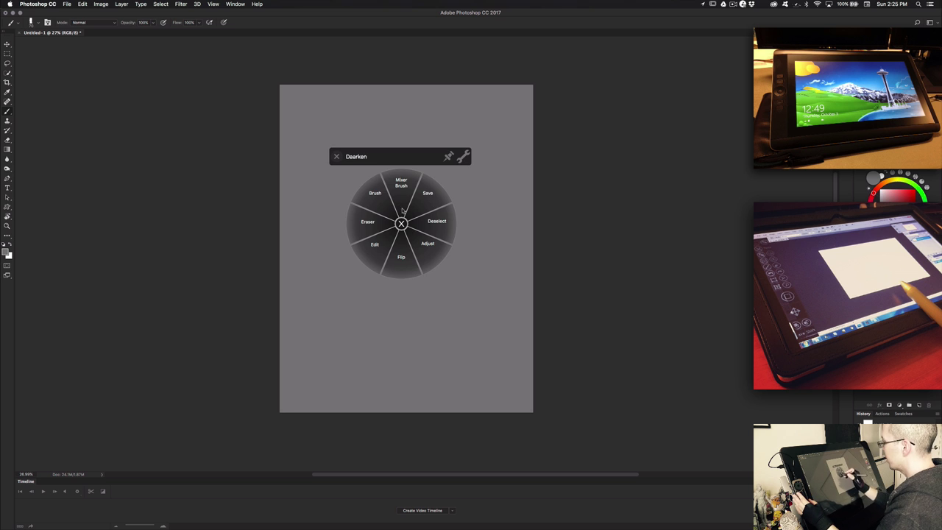
{"action": "left_click", "coordinate": [378, 201]}
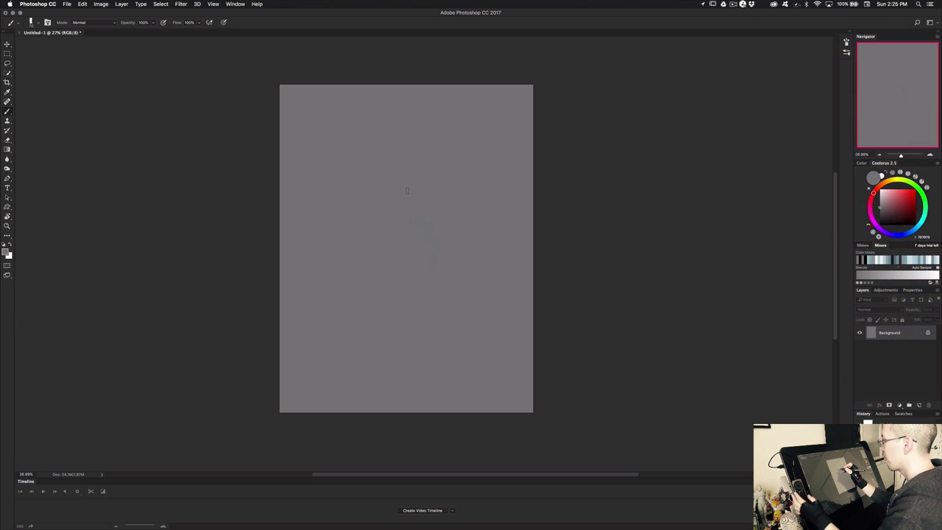
Set the foreground colour to dark grey 353535 and paint a short zigzag scribble in the upper part of the canvas
{"action": "key", "text": "n"}
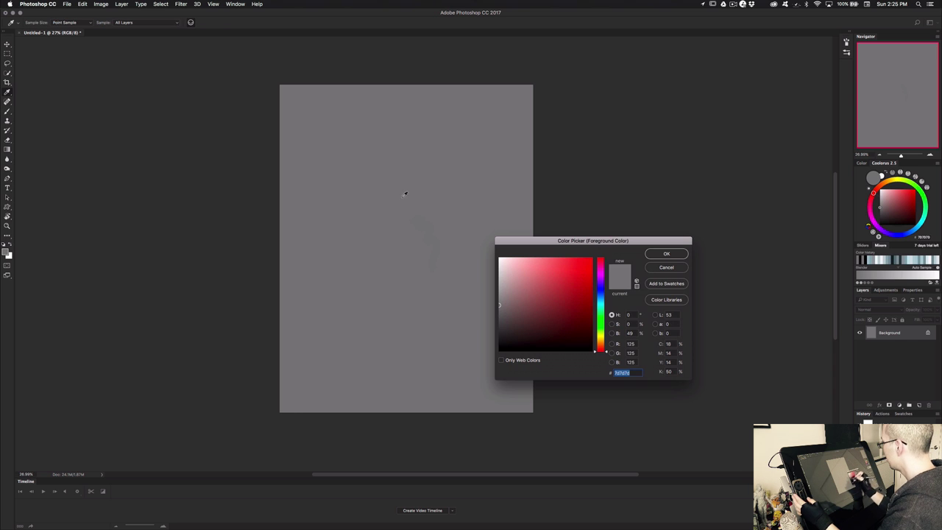
{"action": "left_click_drag", "start_coordinate": [510, 299], "coordinate": [497, 329]}
{"action": "left_click", "coordinate": [659, 254]}
{"action": "key", "text": "alt+shift+c"}
{"action": "left_click_drag", "start_coordinate": [641, 244], "coordinate": [445, 172]}
{"action": "left_click", "coordinate": [470, 181]}
{"action": "left_click_drag", "start_coordinate": [340, 167], "coordinate": [374, 206]}
Erase part of the dark scribble with the Eraser and switch back to the Brush to paint dark strokes over it
{"action": "right_click", "coordinate": [385, 198]}
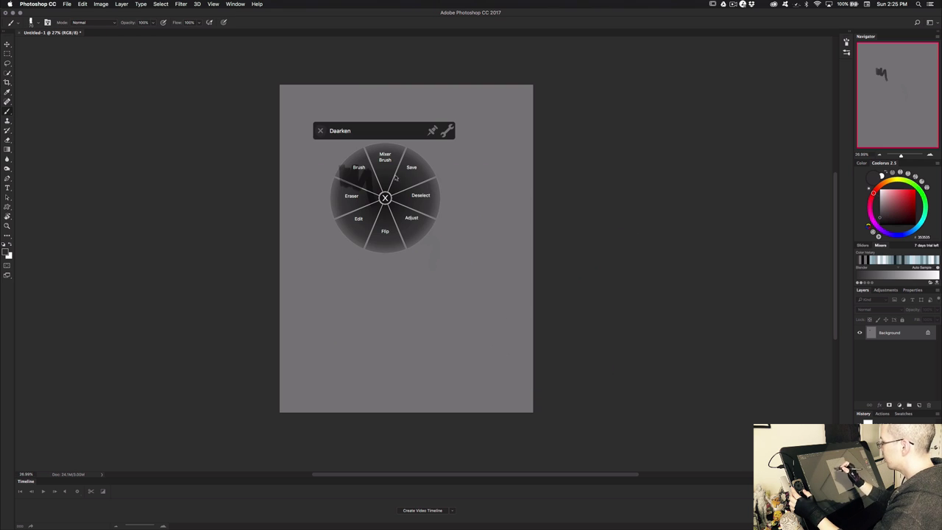
{"action": "left_click", "coordinate": [357, 197]}
{"action": "mouse_move", "coordinate": [350, 173]}
{"action": "left_mouse_down"}
{"action": "mouse_move", "coordinate": [370, 214]}
{"action": "mouse_move", "coordinate": [376, 181]}
{"action": "mouse_move", "coordinate": [370, 220]}
{"action": "left_mouse_up"}
{"action": "middle_click", "coordinate": [371, 219]}
{"action": "left_click", "coordinate": [359, 200]}
Try the Mixer Brush on the edge of the painted patch
{"action": "middle_click", "coordinate": [387, 227]}
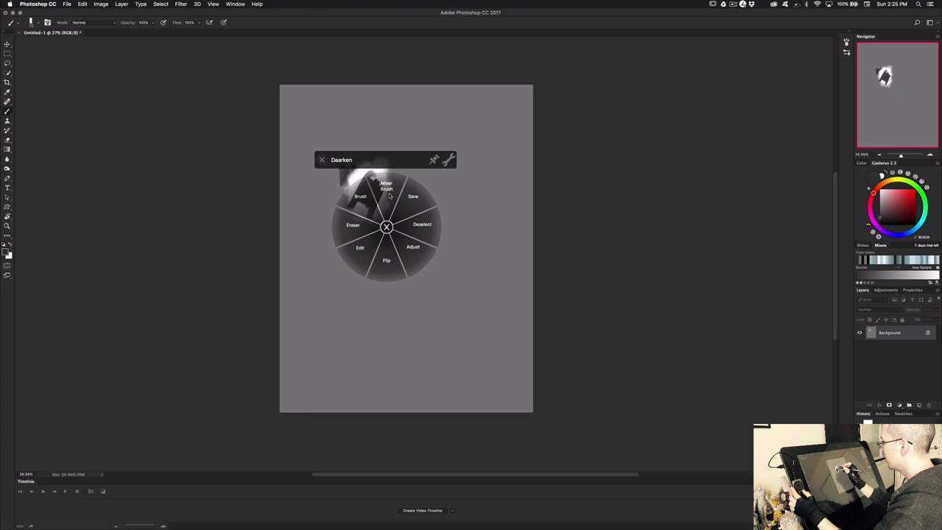
{"action": "left_click", "coordinate": [390, 195]}
{"action": "left_click_drag", "start_coordinate": [386, 167], "coordinate": [398, 181]}
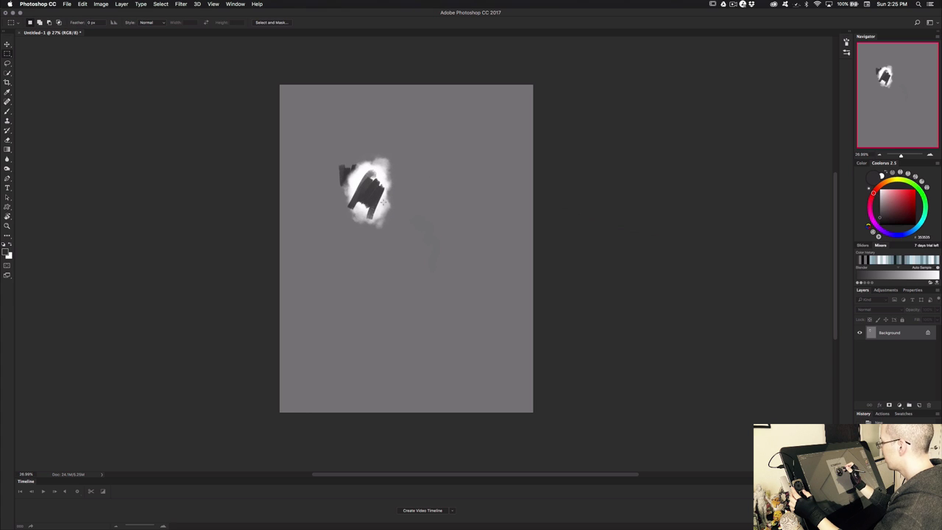
Examine the commands of the Daarken radial menu, including its Save and Edit submenus
{"action": "right_click", "coordinate": [384, 209]}
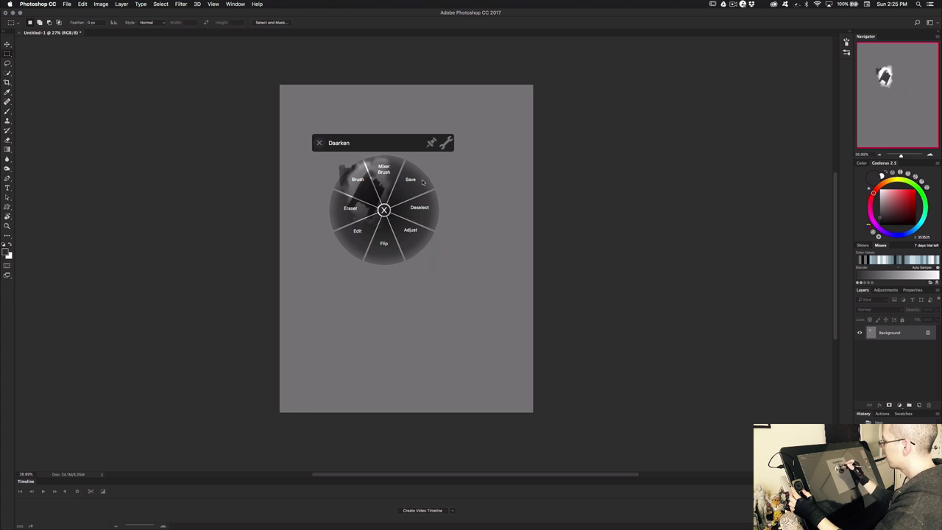
{"action": "left_click", "coordinate": [422, 181]}
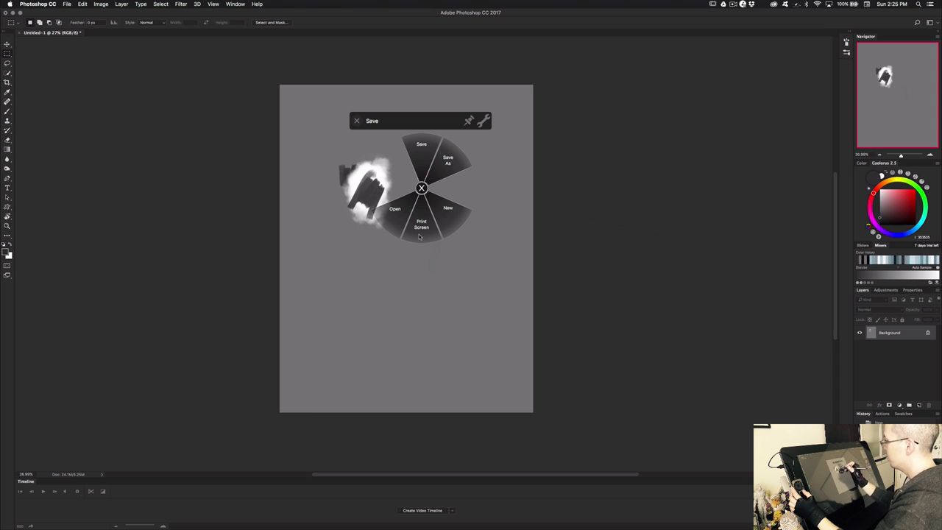
{"action": "left_click", "coordinate": [421, 188]}
{"action": "middle_click", "coordinate": [411, 207]}
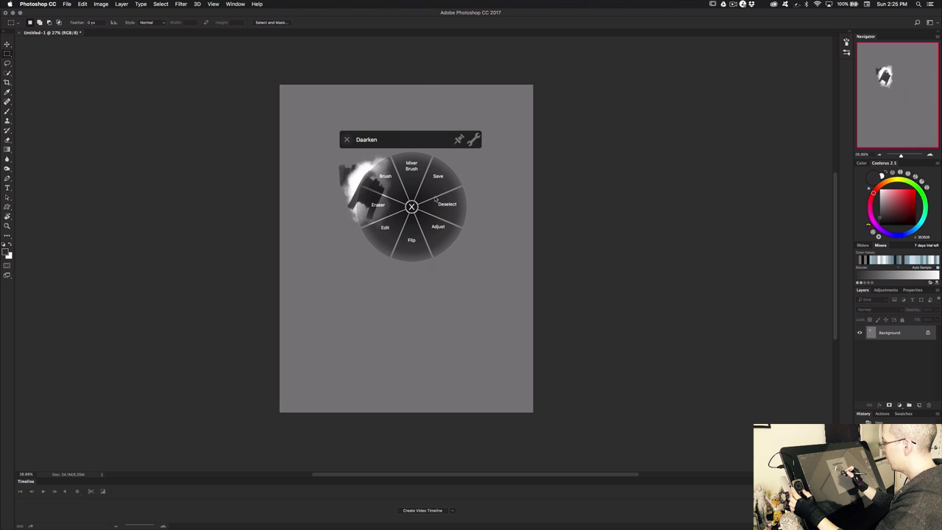
{"action": "left_click", "coordinate": [390, 245]}
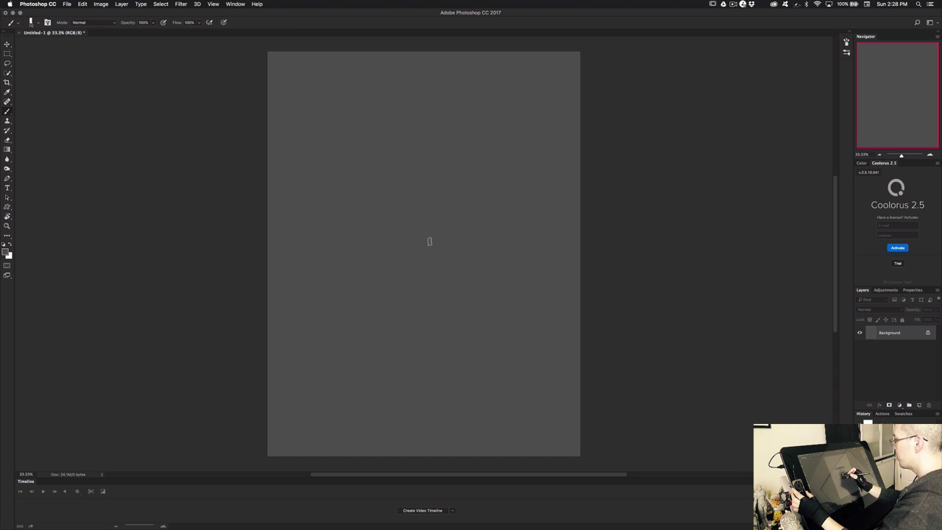
{"action": "middle_click", "coordinate": [422, 249]}
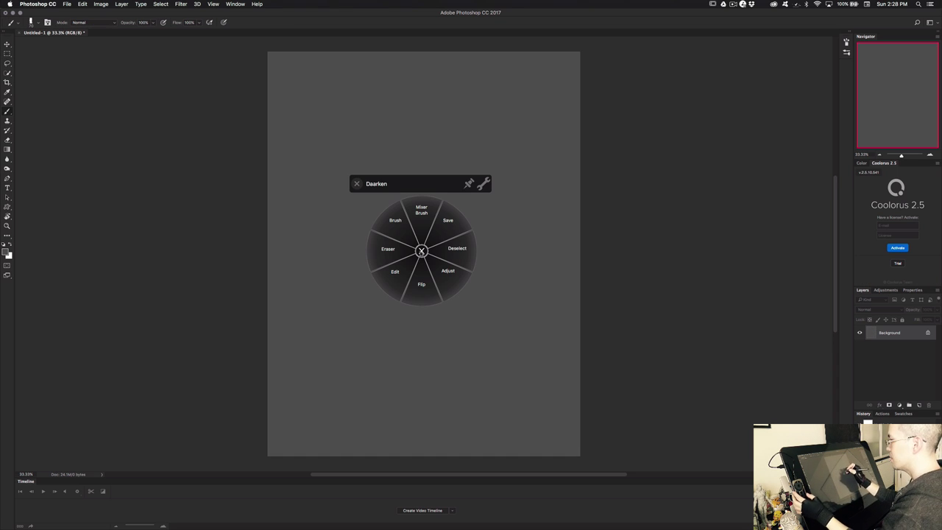
{"action": "left_click", "coordinate": [422, 251]}
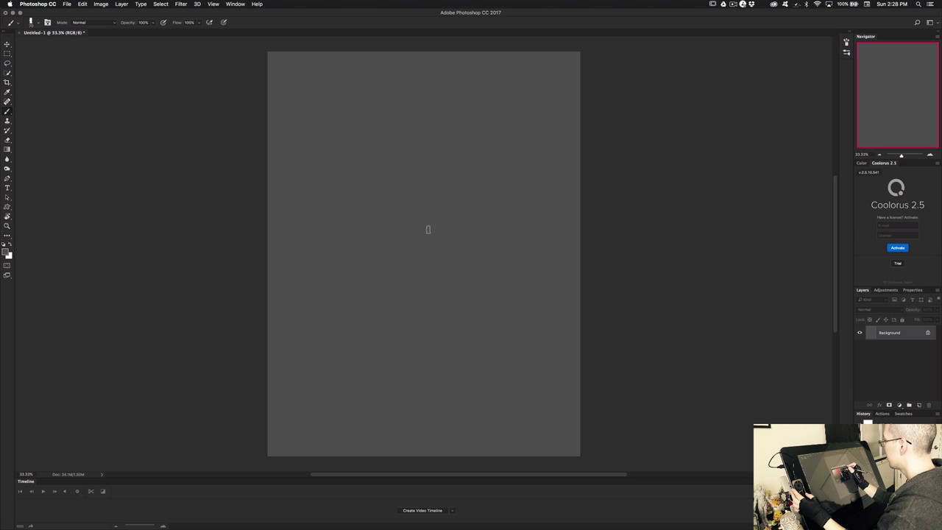
Set the foreground colour to near-black and paint a wide zigzag stroke across the middle of the canvas
{"action": "key", "text": "n"}
{"action": "left_click_drag", "start_coordinate": [353, 256], "coordinate": [282, 268]}
{"action": "left_click", "coordinate": [468, 183]}
{"action": "mouse_move", "coordinate": [374, 194]}
{"action": "left_mouse_down"}
{"action": "mouse_move", "coordinate": [393, 212]}
{"action": "mouse_move", "coordinate": [438, 214]}
{"action": "mouse_move", "coordinate": [476, 242]}
{"action": "left_mouse_up"}
Flip the canvas horizontally and flip it back to its original orientation
{"action": "right_click", "coordinate": [432, 265]}
{"action": "left_click", "coordinate": [437, 299]}
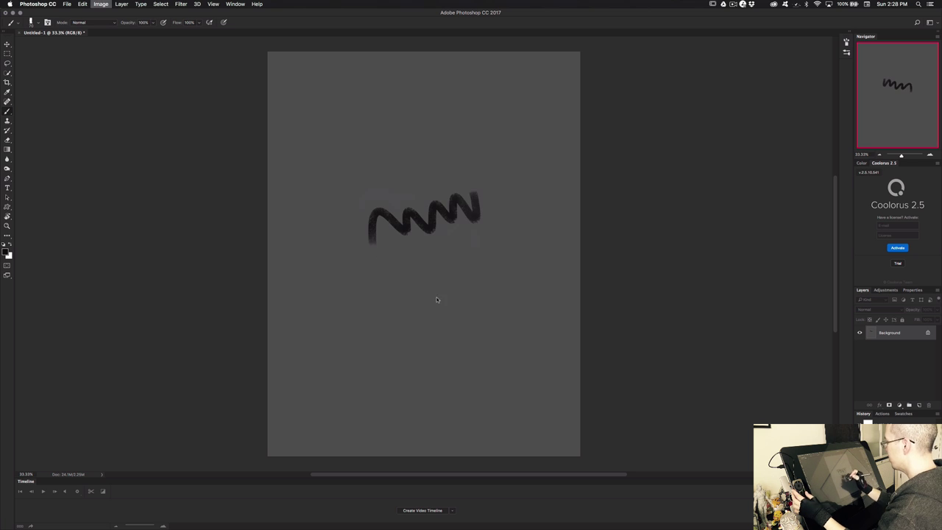
{"action": "right_click", "coordinate": [423, 270]}
{"action": "left_click", "coordinate": [424, 303]}
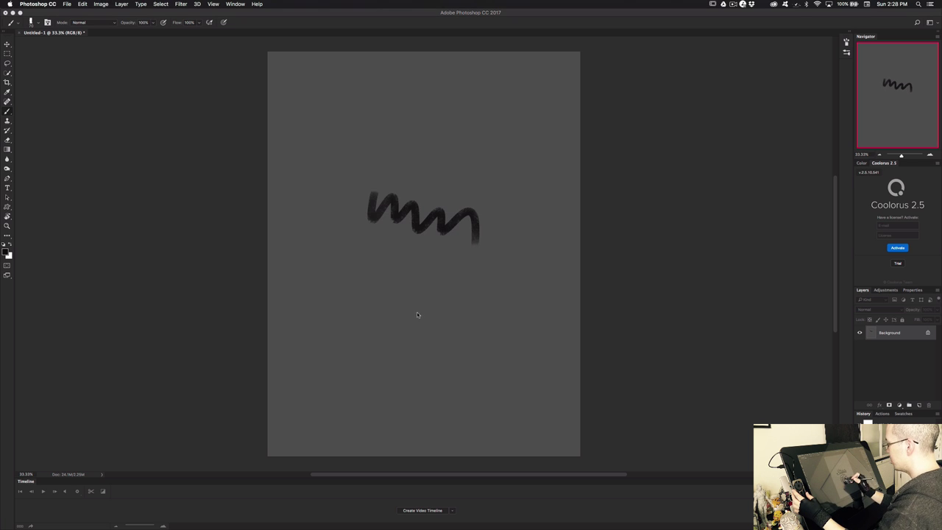
Examine the image adjustment and sizing commands in the radial menu's Adjust submenu
{"action": "right_click", "coordinate": [414, 301]}
{"action": "left_click", "coordinate": [444, 326]}
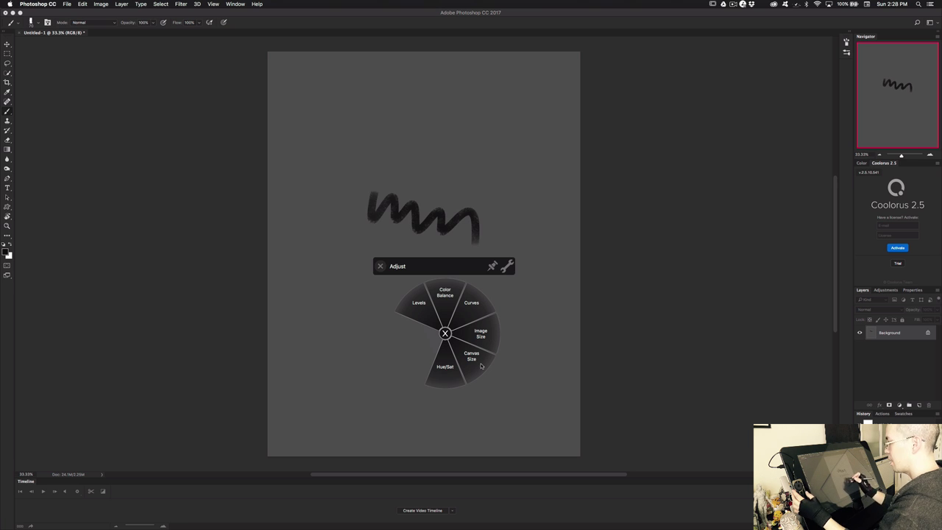
{"action": "left_click", "coordinate": [444, 333]}
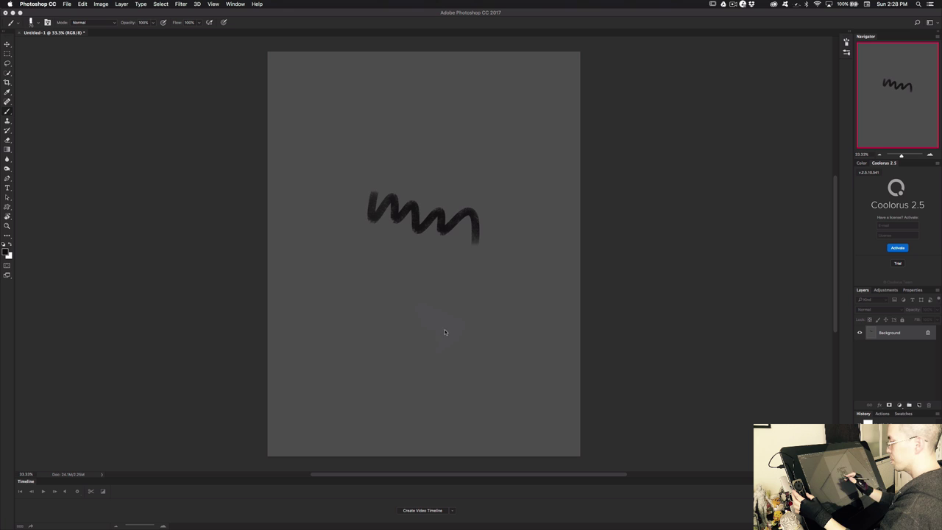
{"action": "right_click", "coordinate": [441, 256]}
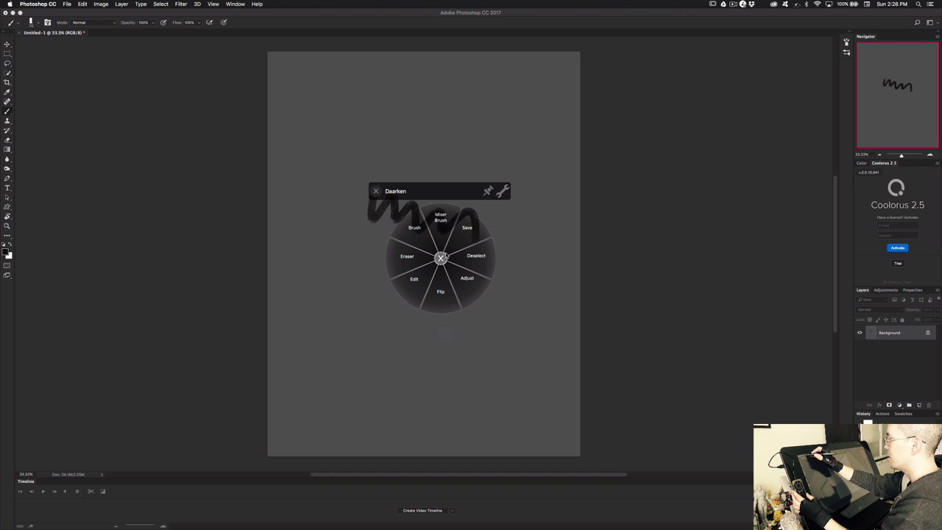
{"action": "left_click", "coordinate": [443, 257]}
Look for the Transform commands among the editing commands for the Background layer
{"action": "left_click", "coordinate": [82, 4]}
{"action": "left_click", "coordinate": [109, 62]}
{"action": "left_click", "coordinate": [83, 4]}
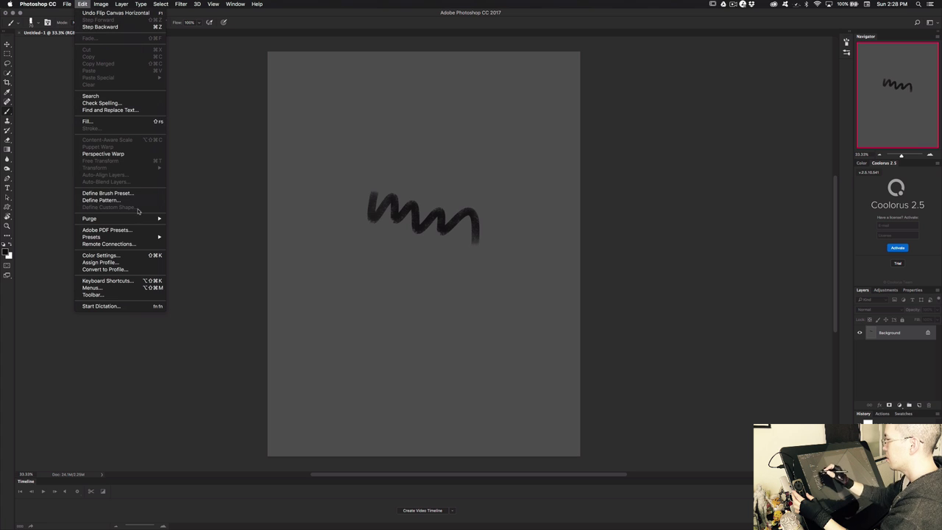
{"action": "left_click", "coordinate": [322, 168]}
{"action": "left_click", "coordinate": [377, 165]}
Add a new layer and paint a short wavy stroke on it above the zigzag
{"action": "left_click", "coordinate": [922, 408]}
{"action": "mouse_move", "coordinate": [389, 119]}
{"action": "left_mouse_down"}
{"action": "mouse_move", "coordinate": [413, 105]}
{"action": "mouse_move", "coordinate": [464, 117]}
{"action": "left_mouse_up"}
Flip the wavy stroke's layer horizontally
{"action": "left_click", "coordinate": [83, 4]}
{"action": "mouse_move", "coordinate": [103, 168]}
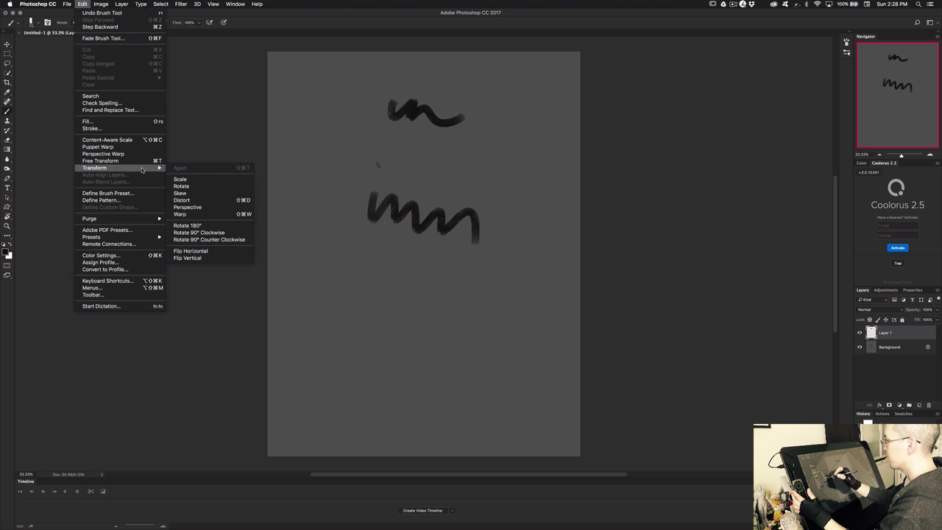
{"action": "left_click", "coordinate": [220, 250]}
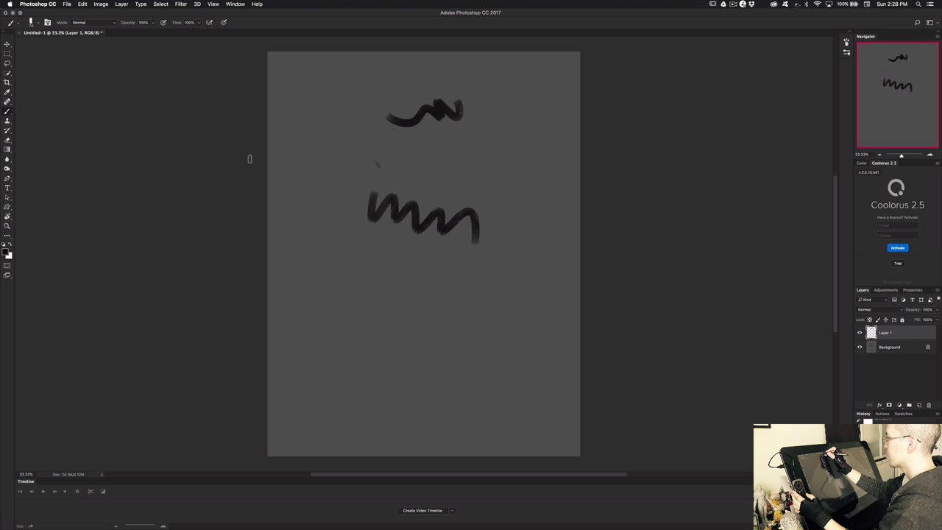
{"action": "left_click", "coordinate": [215, 5]}
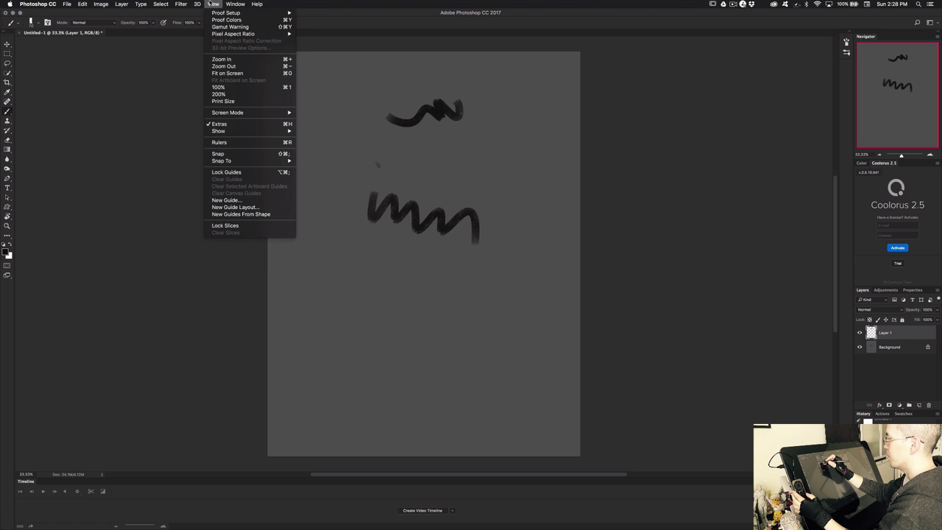
{"action": "mouse_move", "coordinate": [188, 7]}
{"action": "mouse_move", "coordinate": [200, 94]}
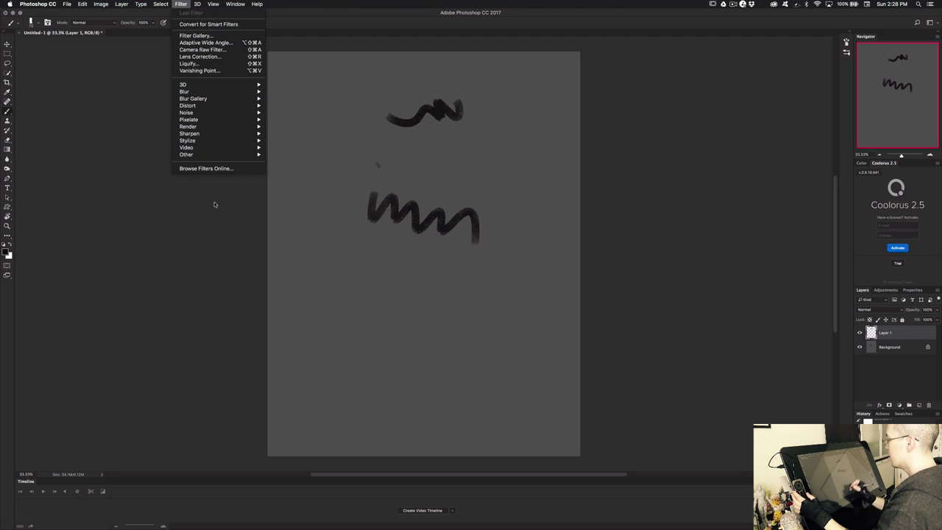
{"action": "mouse_move", "coordinate": [120, 5]}
{"action": "left_click", "coordinate": [625, 277]}
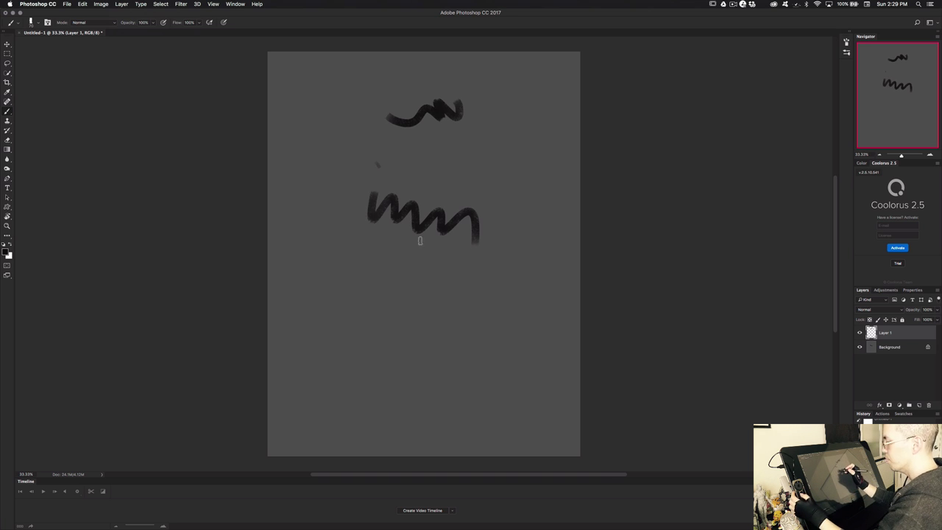
Paint a short dark dab between the wavy stroke and the zigzag, and try zooming the canvas in and out and panning it
{"action": "left_click_drag", "start_coordinate": [360, 162], "coordinate": [384, 166]}
{"action": "key", "text": "super+plus"}
{"action": "key", "text": "super+plus"}
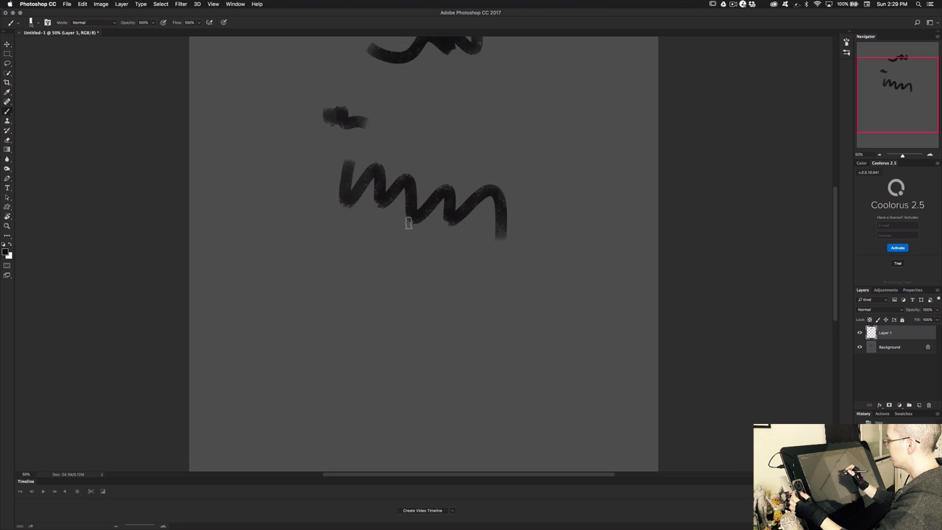
{"action": "key", "text": "super+minus"}
{"action": "key", "text": "super+minus"}
{"action": "key", "text": "super+minus"}
{"action": "key", "text": "super+plus"}
{"action": "key", "text": "super+plus"}
{"action": "key", "text": "super+plus"}
{"action": "key", "text": "super+minus"}
{"action": "key", "text": "super+minus"}
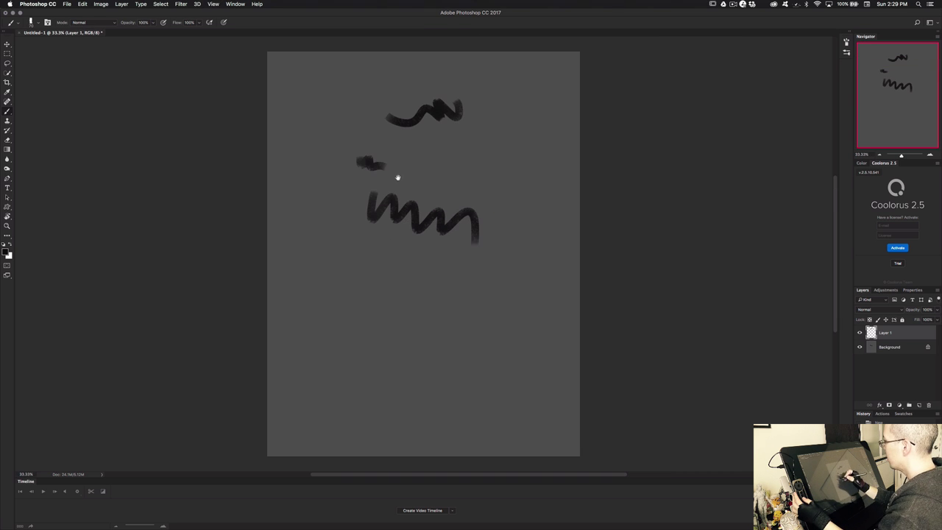
{"action": "mouse_move", "coordinate": [402, 219]}
{"action": "left_mouse_down"}
{"action": "mouse_move", "coordinate": [385, 286]}
{"action": "mouse_move", "coordinate": [493, 170]}
{"action": "mouse_move", "coordinate": [395, 218]}
{"action": "mouse_move", "coordinate": [491, 190]}
{"action": "mouse_move", "coordinate": [394, 199]}
{"action": "left_mouse_up"}
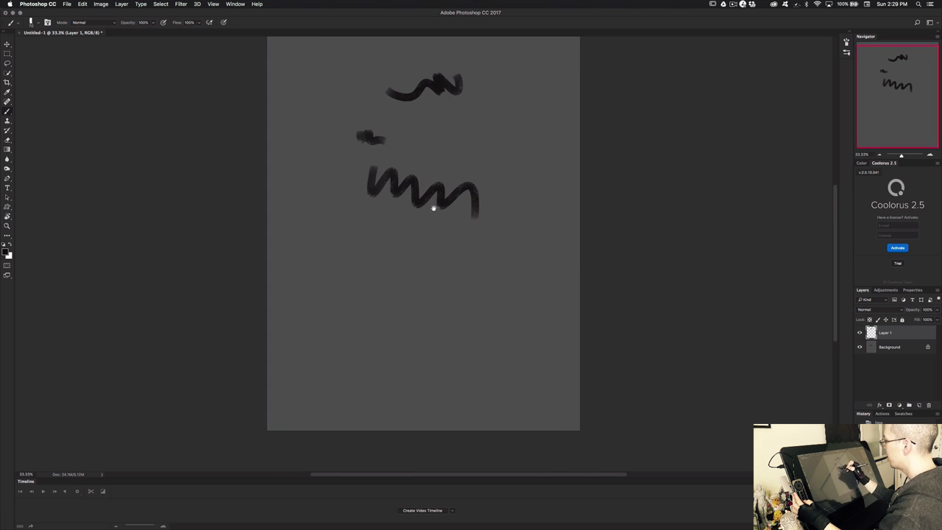
Merge the painted layer into the Background and add a new empty layer above it
{"action": "mouse_move", "coordinate": [440, 130]}
{"action": "left_mouse_down"}
{"action": "mouse_move", "coordinate": [446, 241]}
{"action": "mouse_move", "coordinate": [440, 374]}
{"action": "left_mouse_up"}
{"action": "key", "text": "super+z"}
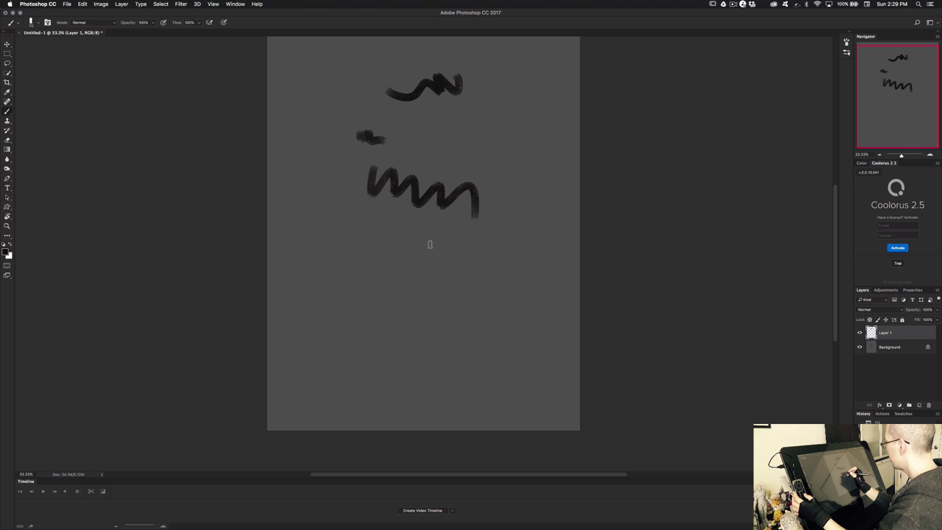
{"action": "key", "text": "super+z"}
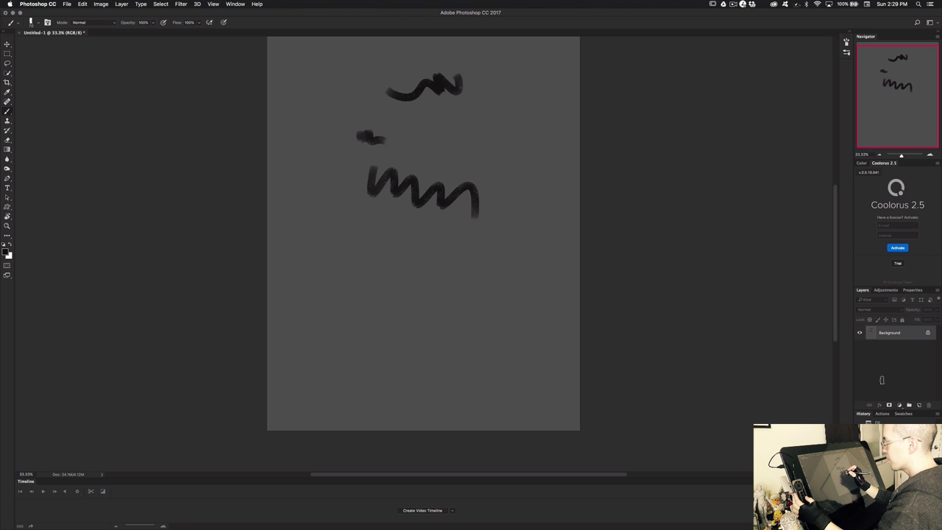
{"action": "left_click", "coordinate": [920, 404]}
Try switching to the Move tool and back to the Brush, and bring up and dismiss the Wacom on-screen keys
{"action": "key", "text": "v"}
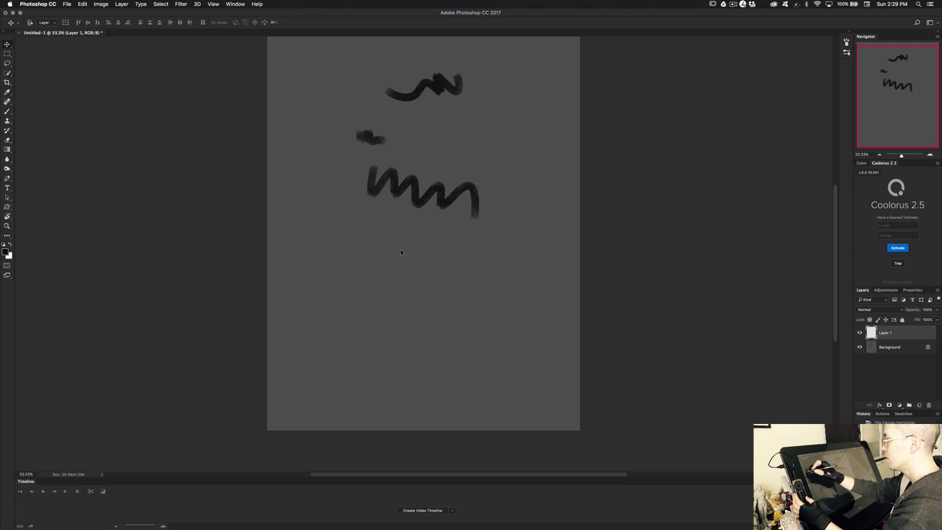
{"action": "left_click", "coordinate": [8, 111]}
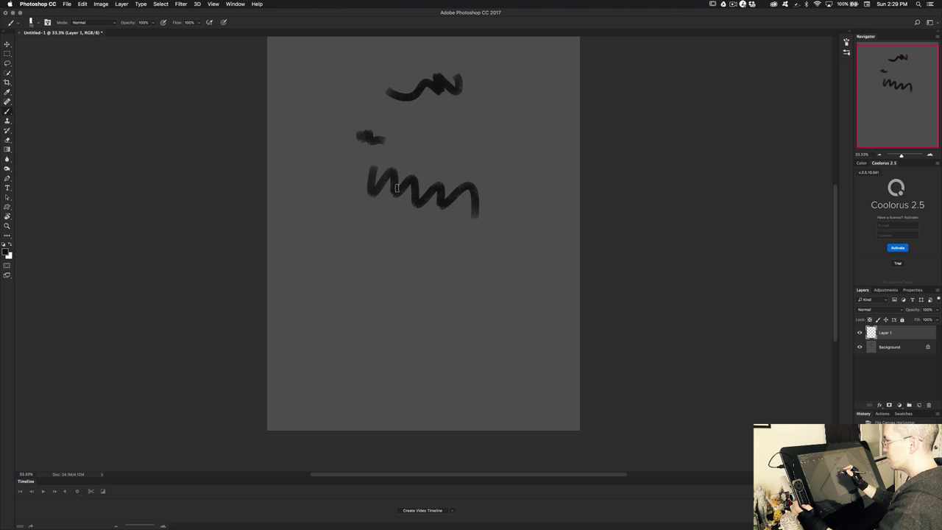
{"action": "key", "text": "F1"}
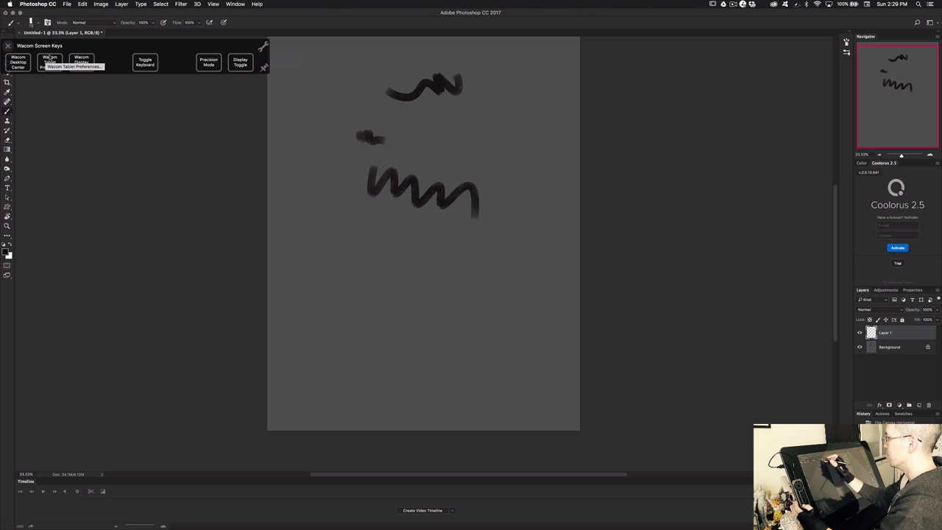
{"action": "left_click", "coordinate": [8, 46]}
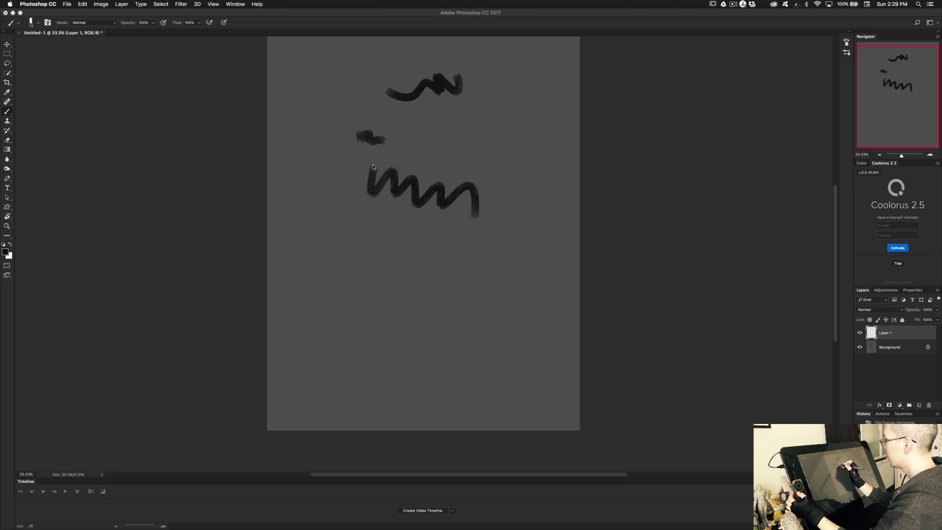
Paint a small dab just above the zigzag, enlarge the brush and paint a bigger dab below the zigzag
{"action": "left_click_drag", "start_coordinate": [393, 154], "coordinate": [410, 154]}
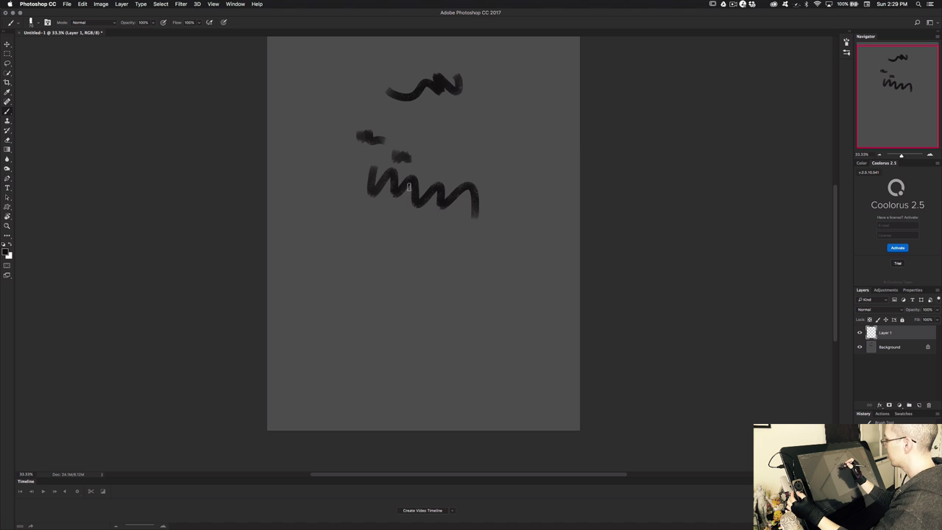
{"action": "mouse_move", "coordinate": [429, 156]}
{"action": "left_mouse_down"}
{"action": "mouse_move", "coordinate": [451, 149]}
{"action": "mouse_move", "coordinate": [432, 164]}
{"action": "left_mouse_up"}
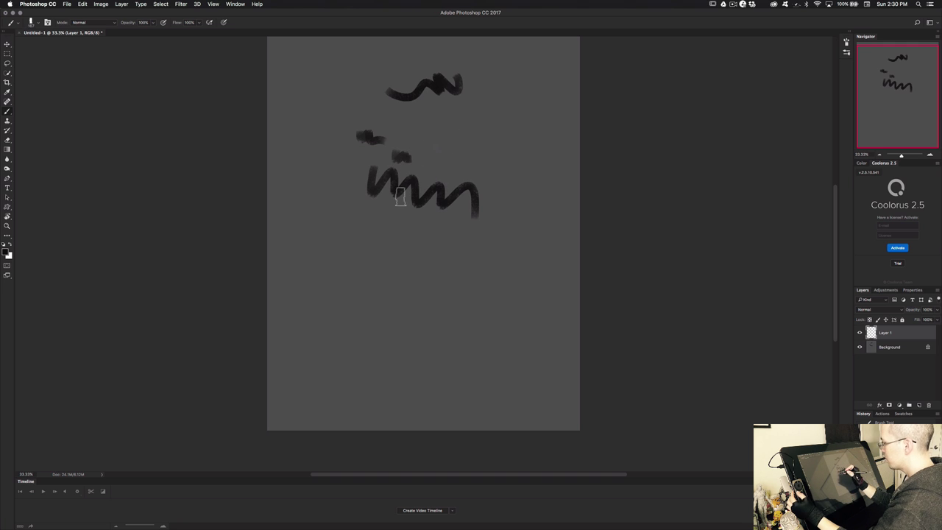
{"action": "mouse_move", "coordinate": [391, 225]}
{"action": "left_mouse_down"}
{"action": "mouse_move", "coordinate": [408, 208]}
{"action": "mouse_move", "coordinate": [384, 227]}
{"action": "mouse_move", "coordinate": [412, 236]}
{"action": "mouse_move", "coordinate": [381, 245]}
{"action": "mouse_move", "coordinate": [403, 247]}
{"action": "left_mouse_up"}
Show the brush presets and paint faint textured patches over the zigzag and a darker dab beside its left end
{"action": "right_click", "coordinate": [403, 247]}
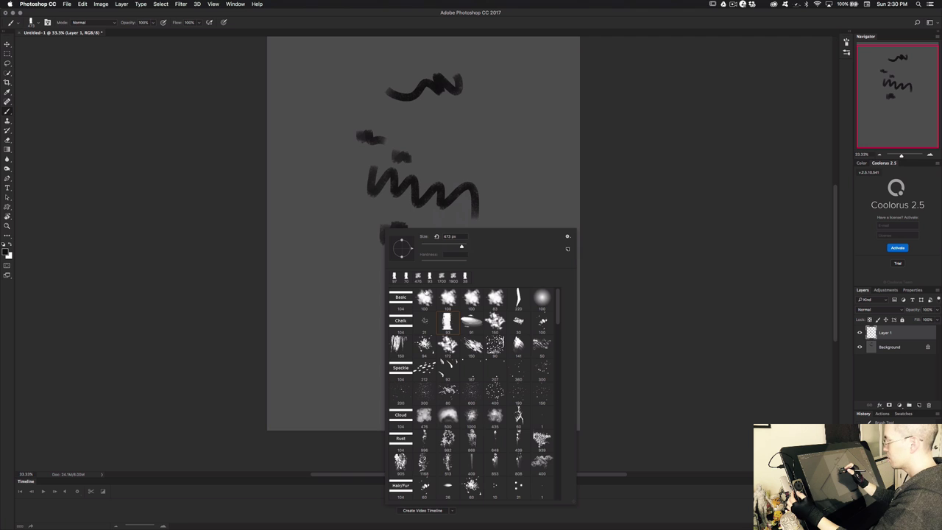
{"action": "mouse_move", "coordinate": [409, 200]}
{"action": "left_mouse_down"}
{"action": "mouse_move", "coordinate": [365, 208]}
{"action": "mouse_move", "coordinate": [351, 226]}
{"action": "mouse_move", "coordinate": [361, 225]}
{"action": "mouse_move", "coordinate": [349, 211]}
{"action": "mouse_move", "coordinate": [362, 208]}
{"action": "mouse_move", "coordinate": [349, 198]}
{"action": "mouse_move", "coordinate": [395, 179]}
{"action": "left_mouse_up"}
{"action": "mouse_move", "coordinate": [337, 195]}
{"action": "left_mouse_down"}
{"action": "mouse_move", "coordinate": [358, 177]}
{"action": "mouse_move", "coordinate": [336, 193]}
{"action": "mouse_move", "coordinate": [343, 219]}
{"action": "mouse_move", "coordinate": [352, 216]}
{"action": "mouse_move", "coordinate": [329, 241]}
{"action": "mouse_move", "coordinate": [355, 216]}
{"action": "mouse_move", "coordinate": [330, 239]}
{"action": "mouse_move", "coordinate": [361, 223]}
{"action": "mouse_move", "coordinate": [374, 244]}
{"action": "mouse_move", "coordinate": [363, 199]}
{"action": "mouse_move", "coordinate": [353, 206]}
{"action": "left_mouse_up"}
{"action": "key", "text": "0"}
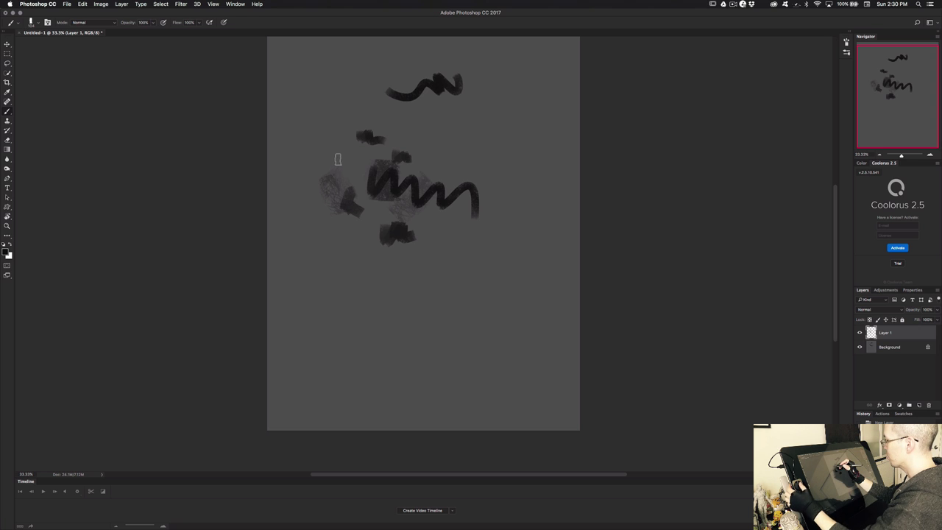
Step the brush size up and down repeatedly, ranging from a small tip to a very large one
{"action": "key", "text": "bracketright"}
{"action": "key", "text": "bracketright"}
{"action": "key", "text": "bracketright"}
{"action": "key", "text": "bracketright"}
{"action": "key", "text": "bracketright"}
{"action": "key", "text": "bracketright"}
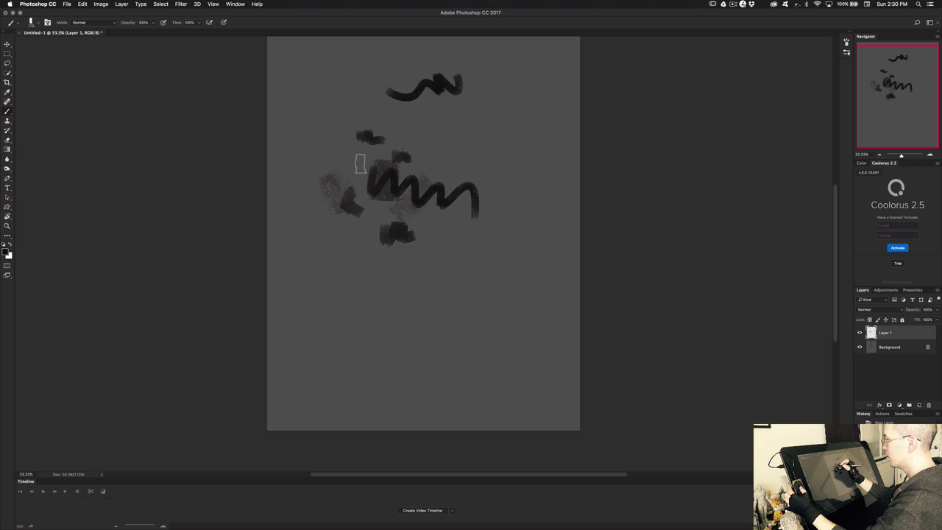
{"action": "key", "text": "bracketleft"}
{"action": "key", "text": "bracketleft"}
{"action": "key", "text": "bracketright"}
{"action": "key", "text": "bracketright"}
{"action": "key", "text": "bracketright"}
{"action": "key", "text": "bracketright"}
{"action": "key", "text": "bracketright"}
{"action": "key", "text": "bracketleft"}
{"action": "key", "text": "bracketleft"}
{"action": "key", "text": "bracketleft"}
{"action": "key", "text": "bracketleft"}
{"action": "key", "text": "bracketleft"}
{"action": "key", "text": "bracketleft"}
{"action": "key", "text": "bracketleft"}
{"action": "key", "text": "bracketleft"}
{"action": "key", "text": "bracketright"}
{"action": "key", "text": "bracketright"}
{"action": "key", "text": "bracketright"}
{"action": "key", "text": "bracketright"}
{"action": "key", "text": "bracketright"}
{"action": "key", "text": "bracketright"}
{"action": "key", "text": "bracketright"}
{"action": "key", "text": "bracketright"}
{"action": "key", "text": "bracketright"}
{"action": "key", "text": "bracketleft"}
{"action": "key", "text": "bracketleft"}
{"action": "key", "text": "bracketleft"}
{"action": "key", "text": "bracketleft"}
{"action": "key", "text": "bracketleft"}
{"action": "key", "text": "bracketleft"}
{"action": "key", "text": "bracketleft"}
{"action": "key", "text": "bracketleft"}
{"action": "key", "text": "bracketleft"}
{"action": "key", "text": "bracketleft"}
{"action": "key", "text": "bracketright"}
{"action": "key", "text": "bracketright"}
{"action": "key", "text": "bracketright"}
{"action": "key", "text": "bracketright"}
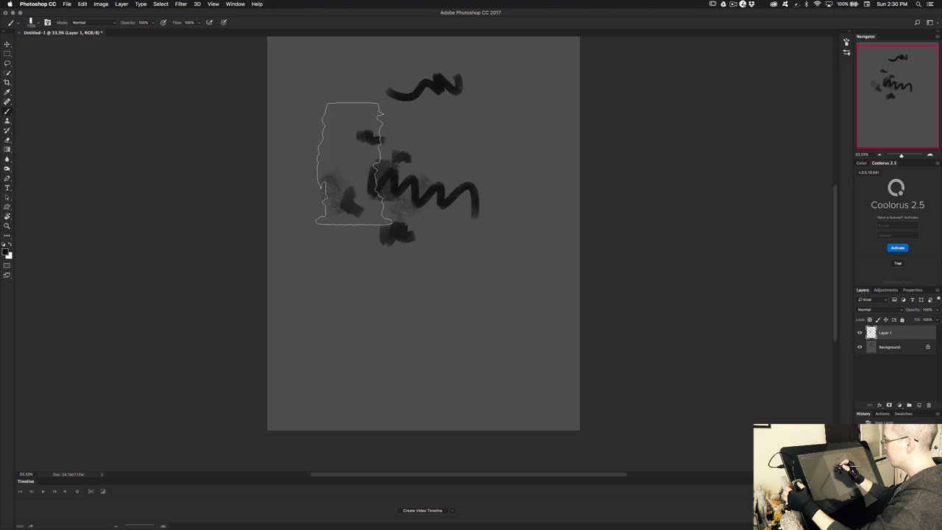
{"action": "key", "text": "bracketleft"}
{"action": "key", "text": "bracketleft"}
{"action": "key", "text": "bracketleft"}
{"action": "key", "text": "bracketleft"}
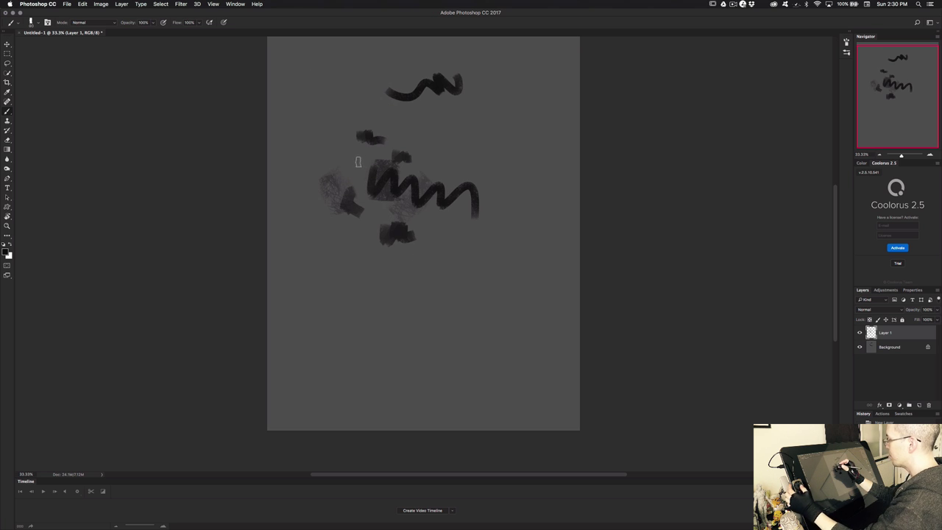
{"action": "key", "text": "bracketright"}
{"action": "key", "text": "bracketright"}
{"action": "key", "text": "bracketright"}
{"action": "key", "text": "bracketright"}
{"action": "key", "text": "bracketleft"}
{"action": "key", "text": "bracketleft"}
{"action": "key", "text": "bracketleft"}
{"action": "key", "text": "bracketleft"}
Sample the dark color of the small dab above the zigzag with the Eyedropper
{"action": "key", "text": "i"}
{"action": "left_click", "coordinate": [370, 136]}
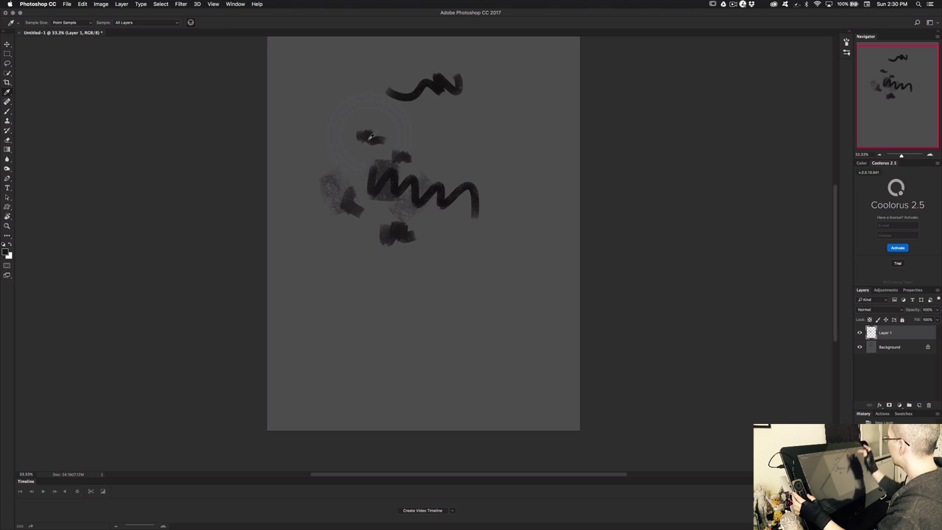
{"action": "left_click", "coordinate": [360, 132]}
Switch to Wacom Desktop Center and open the Pro Pen settings for the Cintiq 27QHDT
{"action": "double_click", "coordinate": [655, 181]}
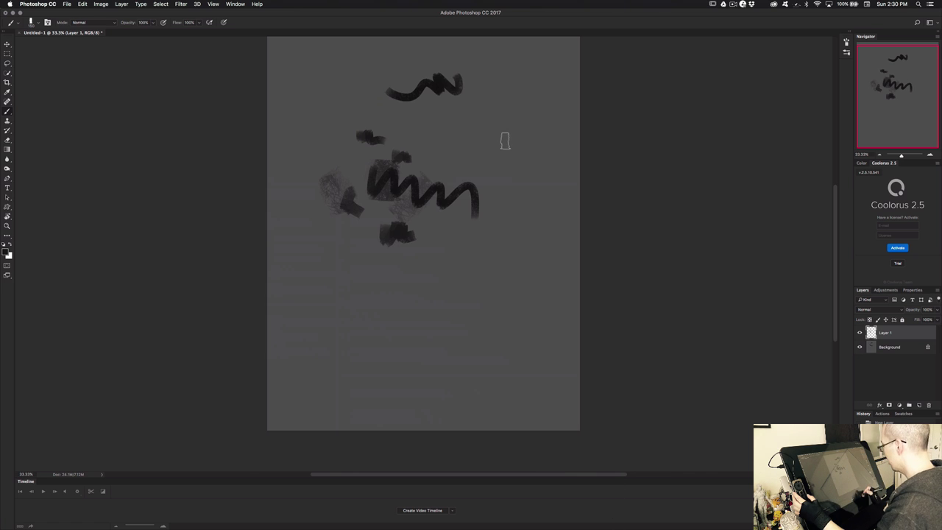
{"action": "mouse_move", "coordinate": [547, 519]}
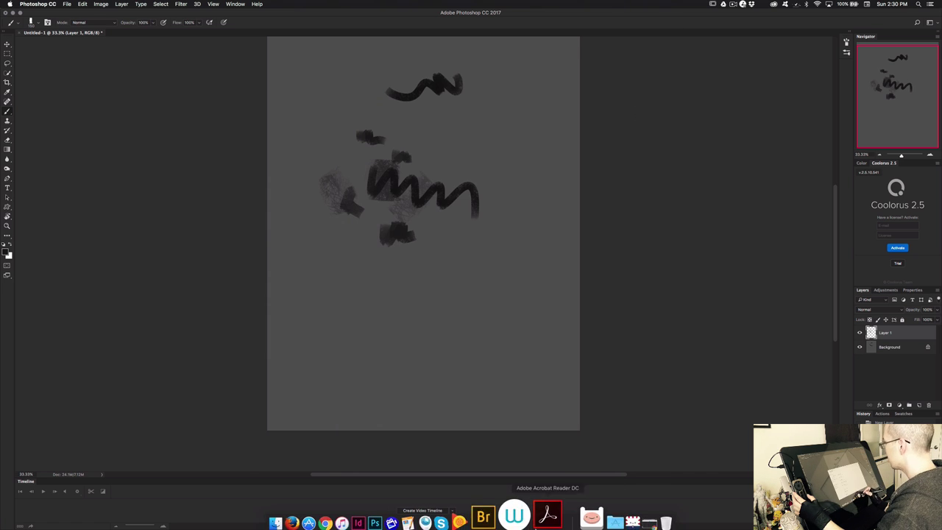
{"action": "left_click", "coordinate": [514, 517]}
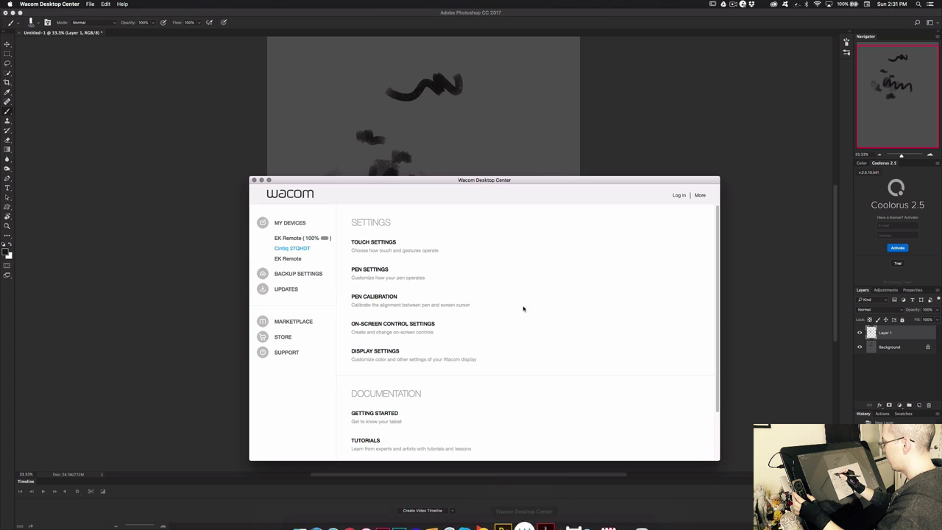
{"action": "left_click", "coordinate": [290, 222]}
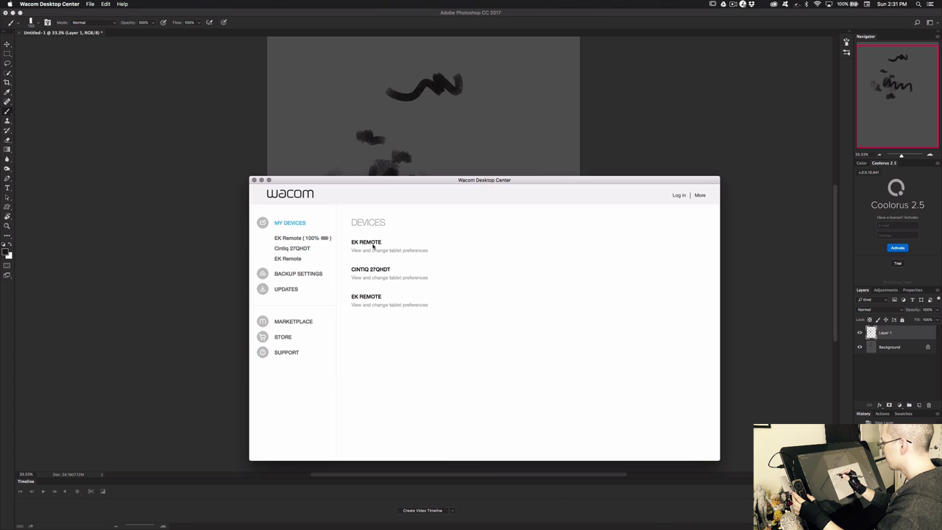
{"action": "left_click", "coordinate": [317, 239]}
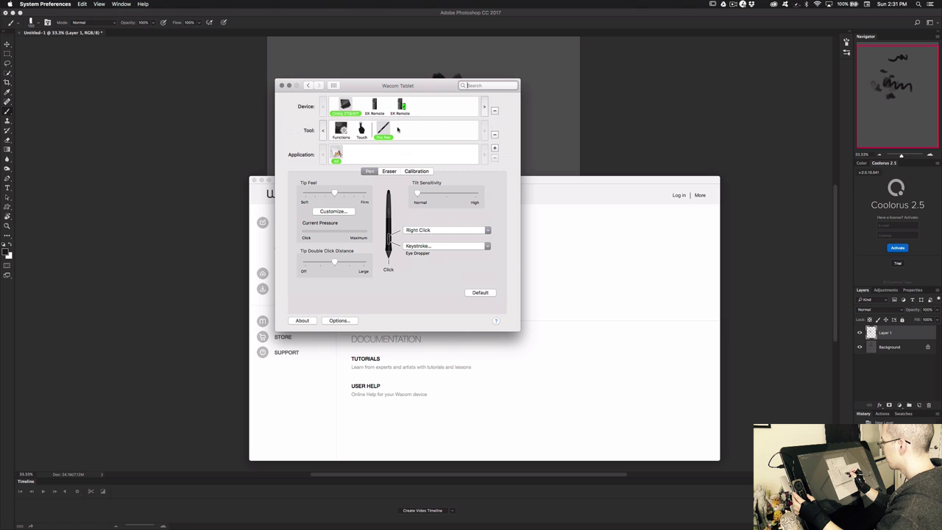
Check the Eye Dropper keystroke assigned to the pen's lower side switch without changing it
{"action": "left_click", "coordinate": [443, 247]}
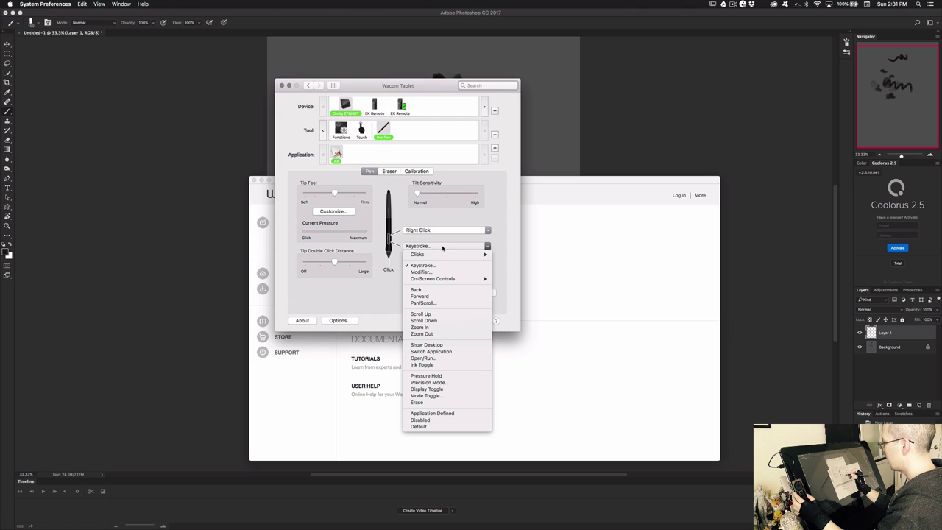
{"action": "left_click", "coordinate": [437, 266]}
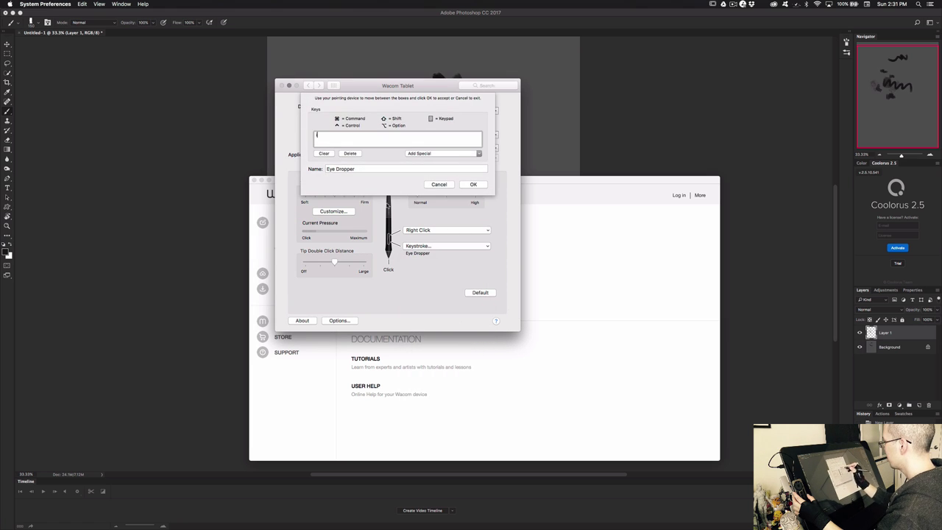
{"action": "left_click", "coordinate": [440, 184]}
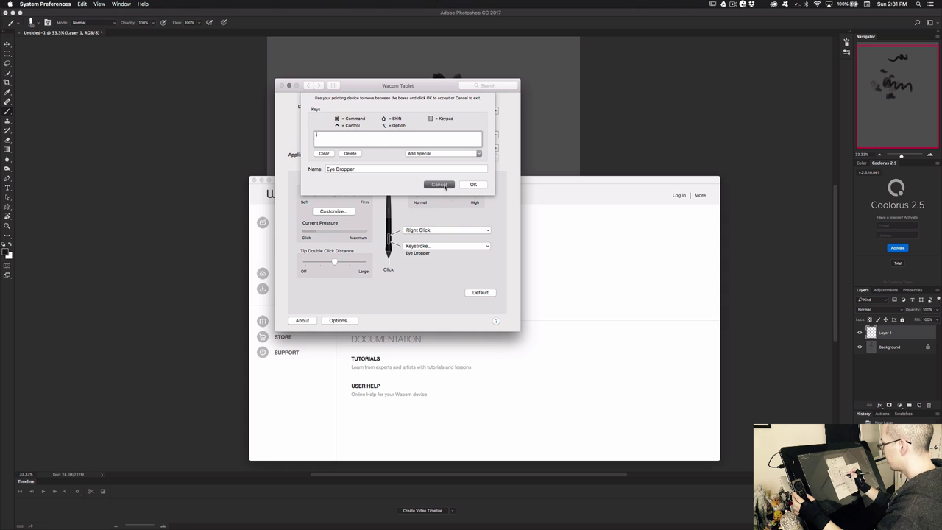
Assign the Option modifier to the pen's lower side switch
{"action": "left_click", "coordinate": [432, 247]}
{"action": "left_click", "coordinate": [433, 271]}
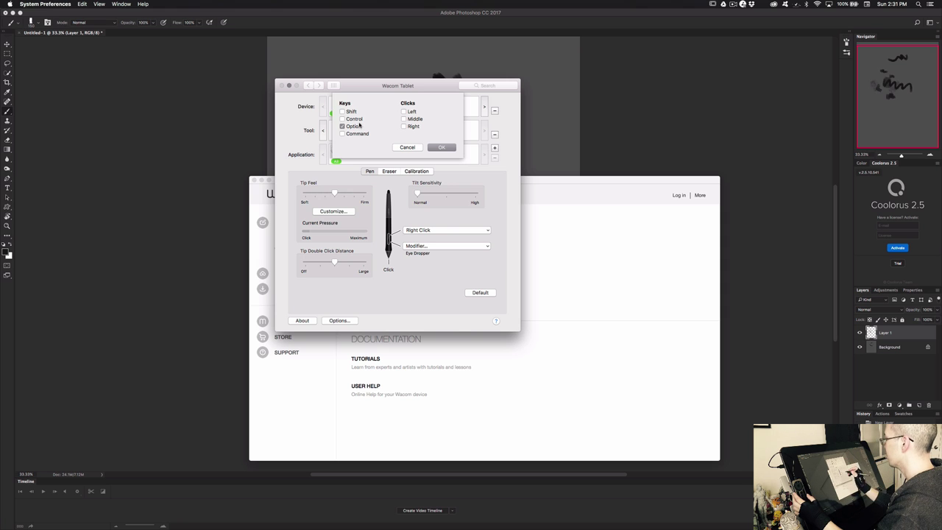
{"action": "left_click", "coordinate": [442, 147]}
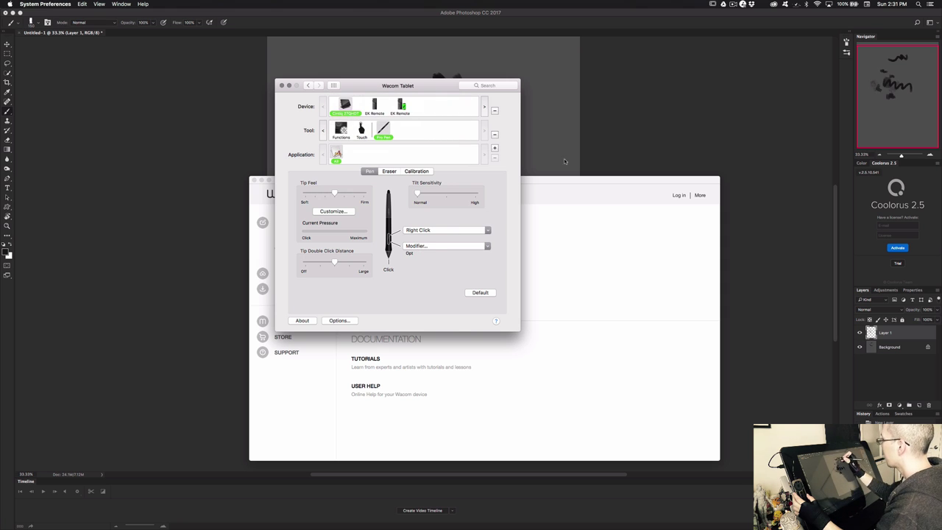
Switch back to Photoshop and paint a blended dark patch above the zigzag's right end, sampling gray tones from the canvas between strokes
{"action": "left_click", "coordinate": [606, 103]}
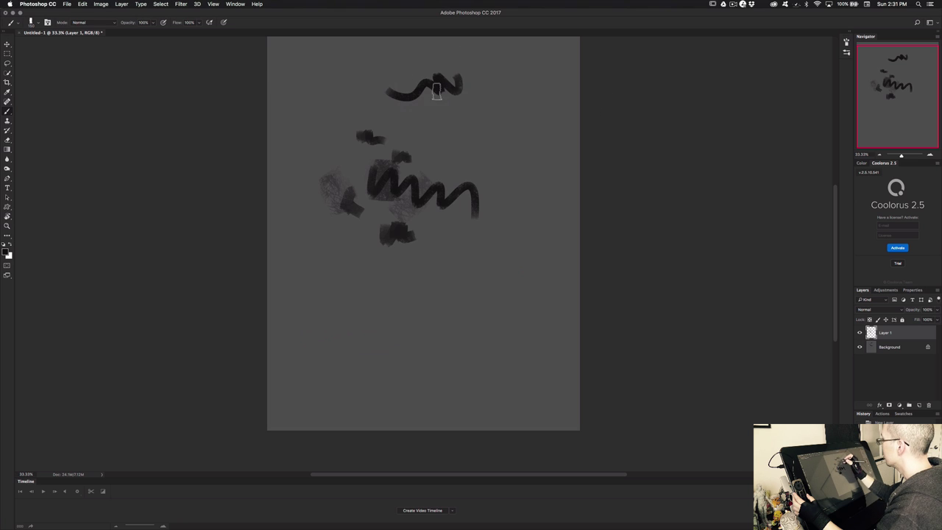
{"action": "mouse_move", "coordinate": [454, 116]}
{"action": "left_mouse_down"}
{"action": "mouse_move", "coordinate": [488, 148]}
{"action": "mouse_move", "coordinate": [457, 128]}
{"action": "mouse_move", "coordinate": [478, 110]}
{"action": "mouse_move", "coordinate": [487, 115]}
{"action": "mouse_move", "coordinate": [455, 110]}
{"action": "mouse_move", "coordinate": [451, 124]}
{"action": "mouse_move", "coordinate": [486, 120]}
{"action": "mouse_move", "coordinate": [463, 142]}
{"action": "mouse_move", "coordinate": [484, 120]}
{"action": "mouse_move", "coordinate": [471, 111]}
{"action": "mouse_move", "coordinate": [484, 111]}
{"action": "mouse_move", "coordinate": [492, 135]}
{"action": "mouse_move", "coordinate": [505, 138]}
{"action": "mouse_move", "coordinate": [473, 138]}
{"action": "left_mouse_up"}
{"action": "left_click", "coordinate": [476, 111], "text": "alt"}
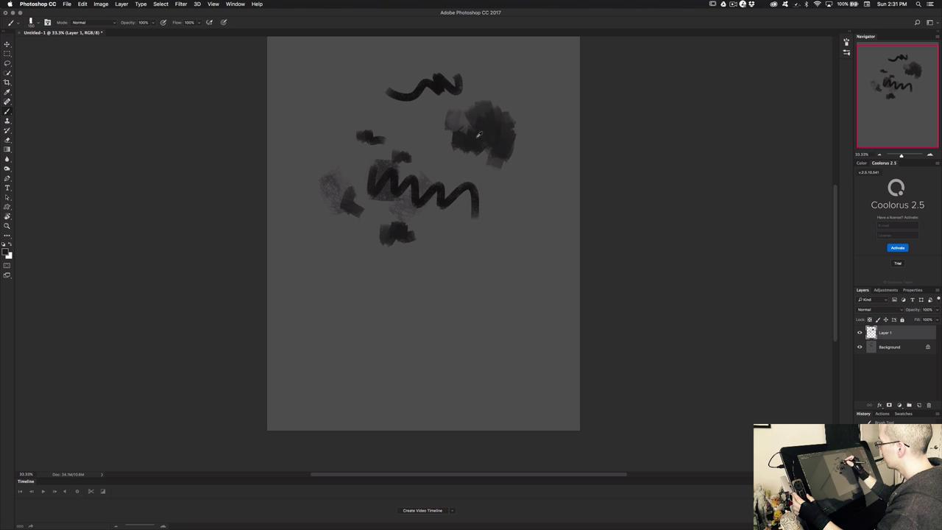
{"action": "left_click", "coordinate": [447, 116], "text": "alt"}
{"action": "mouse_move", "coordinate": [452, 147]}
{"action": "left_mouse_down"}
{"action": "mouse_move", "coordinate": [474, 139]}
{"action": "mouse_move", "coordinate": [463, 164]}
{"action": "mouse_move", "coordinate": [488, 130]}
{"action": "mouse_move", "coordinate": [461, 157]}
{"action": "mouse_move", "coordinate": [470, 148]}
{"action": "mouse_move", "coordinate": [465, 185]}
{"action": "mouse_move", "coordinate": [457, 131]}
{"action": "mouse_move", "coordinate": [457, 152]}
{"action": "mouse_move", "coordinate": [504, 126]}
{"action": "left_mouse_up"}
{"action": "left_click", "coordinate": [456, 137], "text": "alt"}
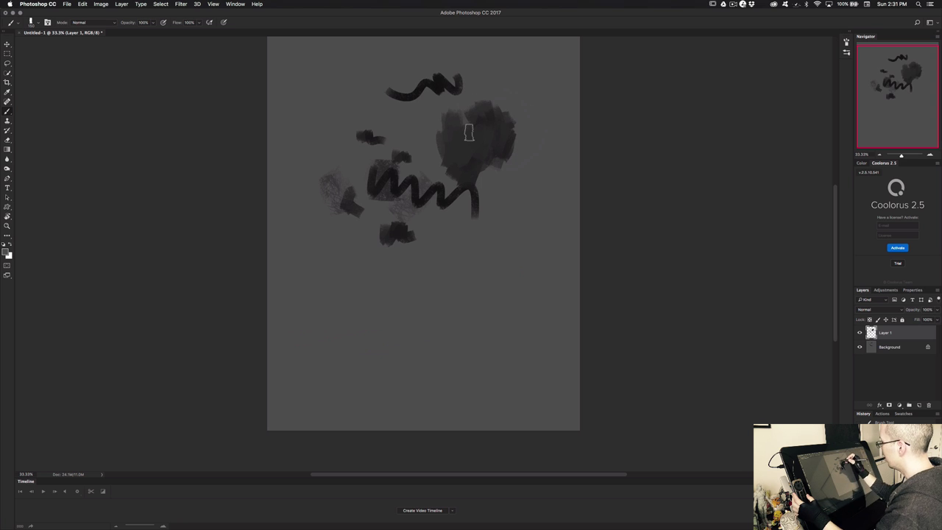
Extend the gray patch above the zigzag's right end with broad overlapping strokes, sampling a dark tone from it first
{"action": "left_click_drag", "start_coordinate": [506, 137], "coordinate": [512, 117], "text": "alt"}
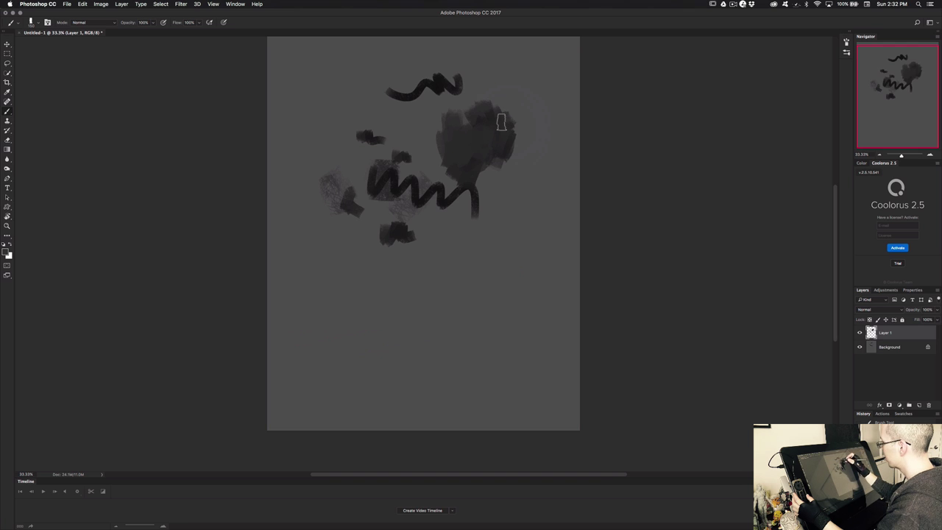
{"action": "left_click_drag", "start_coordinate": [509, 134], "coordinate": [498, 140]}
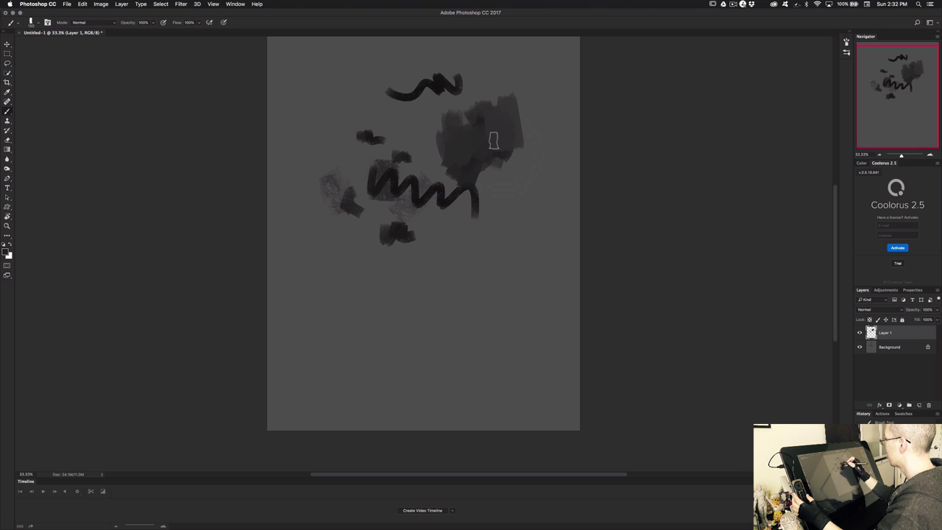
{"action": "mouse_move", "coordinate": [490, 143]}
{"action": "left_mouse_down"}
{"action": "mouse_move", "coordinate": [516, 163]}
{"action": "mouse_move", "coordinate": [494, 181]}
{"action": "left_mouse_up"}
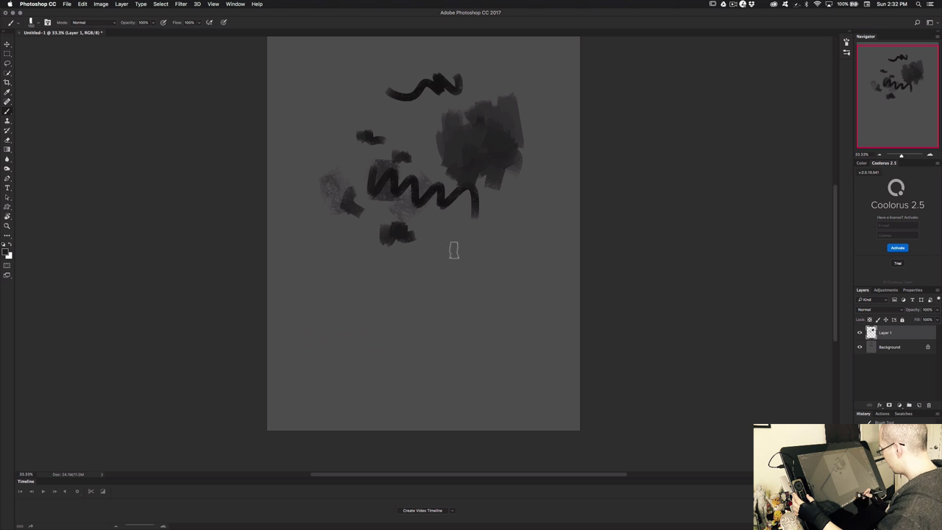
Switch to the Wacom Tablet settings in System Preferences and assign the Eye Dropper keystroke "i" to the pen's lower side switch
{"action": "mouse_move", "coordinate": [501, 528]}
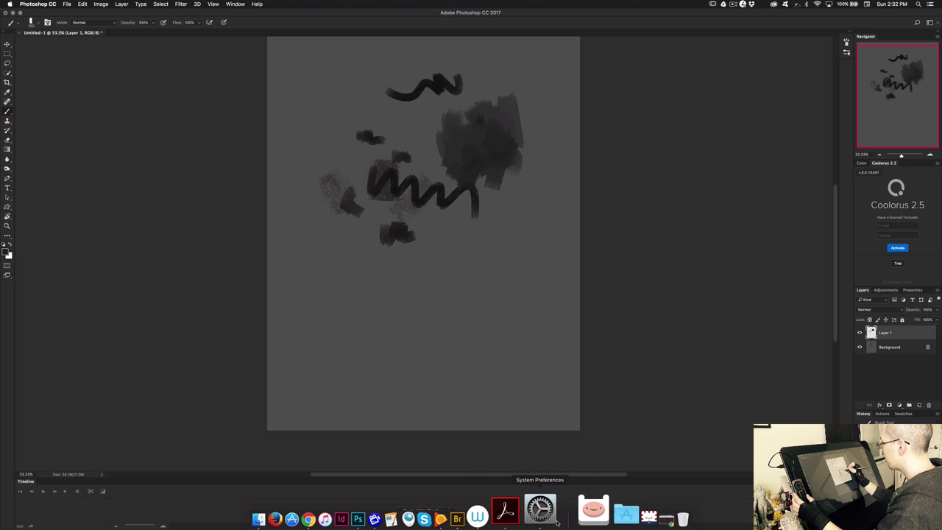
{"action": "left_click", "coordinate": [548, 522]}
{"action": "left_click", "coordinate": [439, 245]}
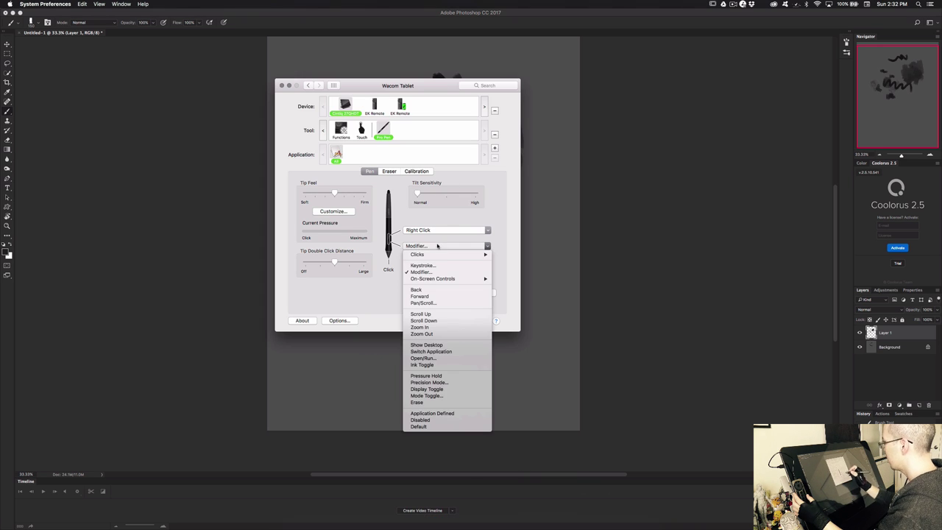
{"action": "left_click", "coordinate": [444, 267]}
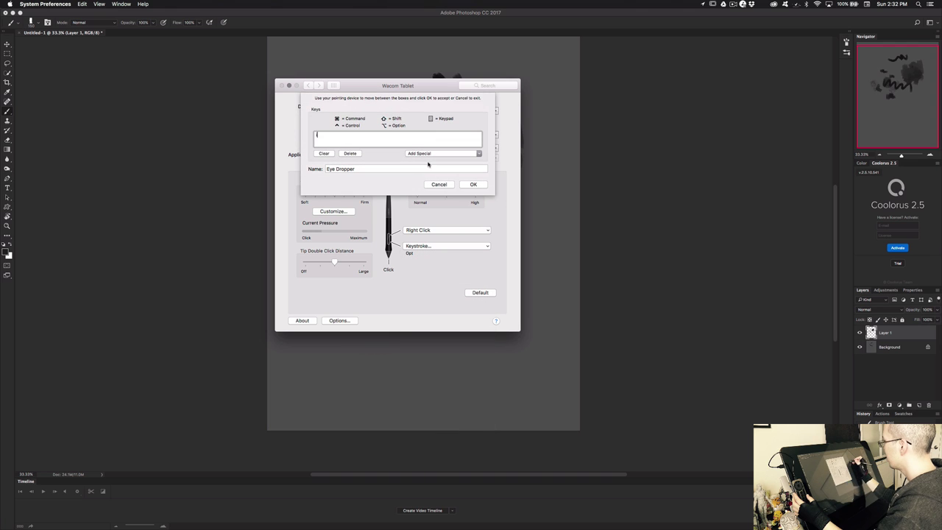
{"action": "left_click", "coordinate": [471, 184]}
Return to Photoshop and paint a very dark patch between the upper squiggle and the zigzag, sampling colors between strokes
{"action": "left_click", "coordinate": [587, 137]}
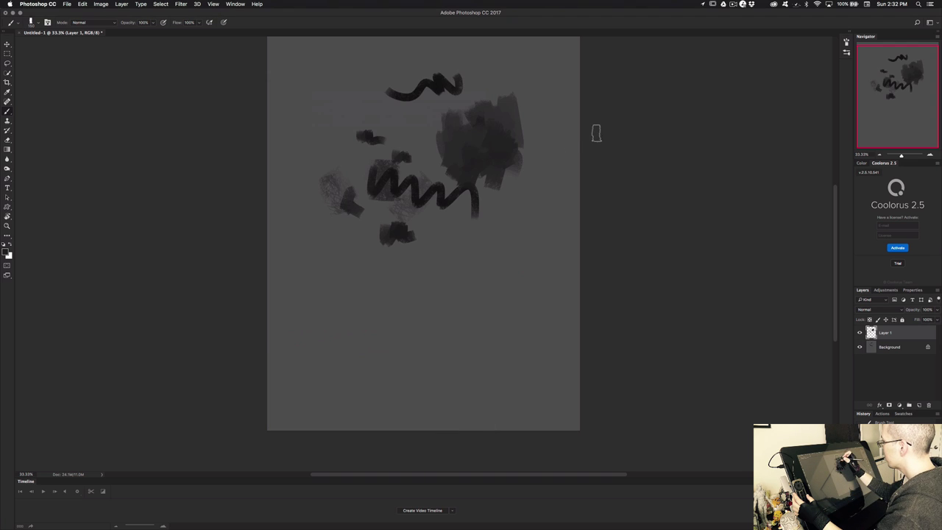
{"action": "mouse_move", "coordinate": [427, 110]}
{"action": "left_mouse_down"}
{"action": "mouse_move", "coordinate": [419, 137]}
{"action": "mouse_move", "coordinate": [432, 162]}
{"action": "left_mouse_up"}
{"action": "left_click", "coordinate": [419, 123], "text": "alt"}
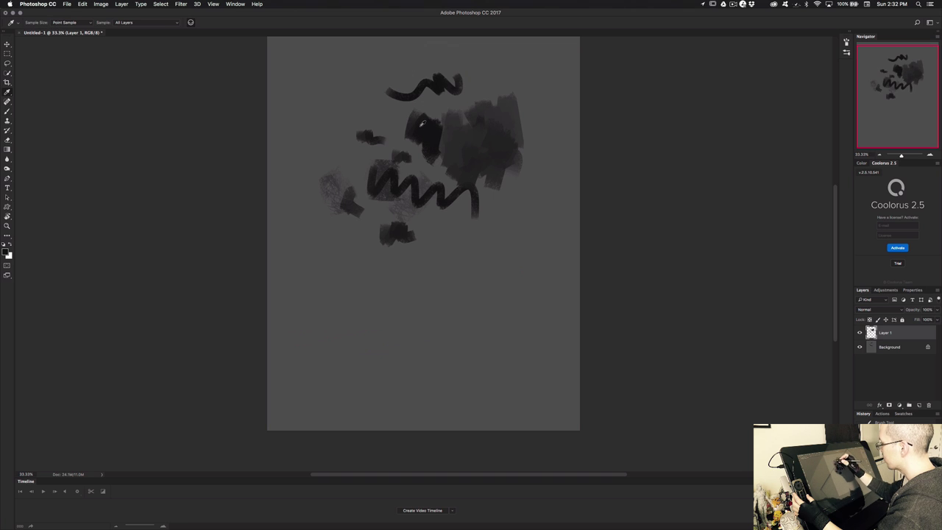
{"action": "mouse_move", "coordinate": [391, 100]}
{"action": "left_mouse_down"}
{"action": "mouse_move", "coordinate": [402, 122]}
{"action": "mouse_move", "coordinate": [387, 126]}
{"action": "mouse_move", "coordinate": [408, 156]}
{"action": "left_mouse_up"}
{"action": "key", "text": "alt"}
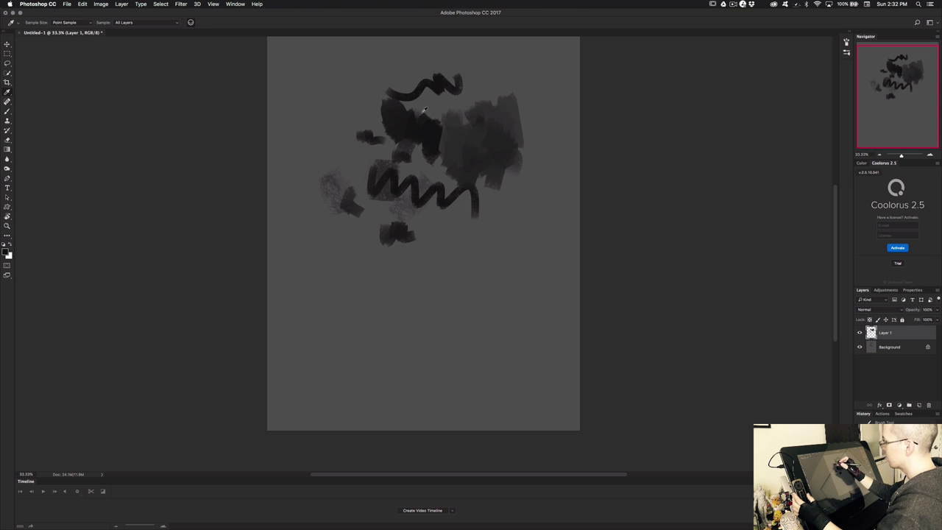
{"action": "left_click", "coordinate": [367, 110]}
{"action": "key", "text": "alt"}
{"action": "left_click", "coordinate": [436, 114], "text": "alt"}
{"action": "left_click", "coordinate": [425, 123], "text": "alt"}
{"action": "left_click_drag", "start_coordinate": [418, 118], "coordinate": [450, 116]}
{"action": "left_click", "coordinate": [448, 113], "text": "alt"}
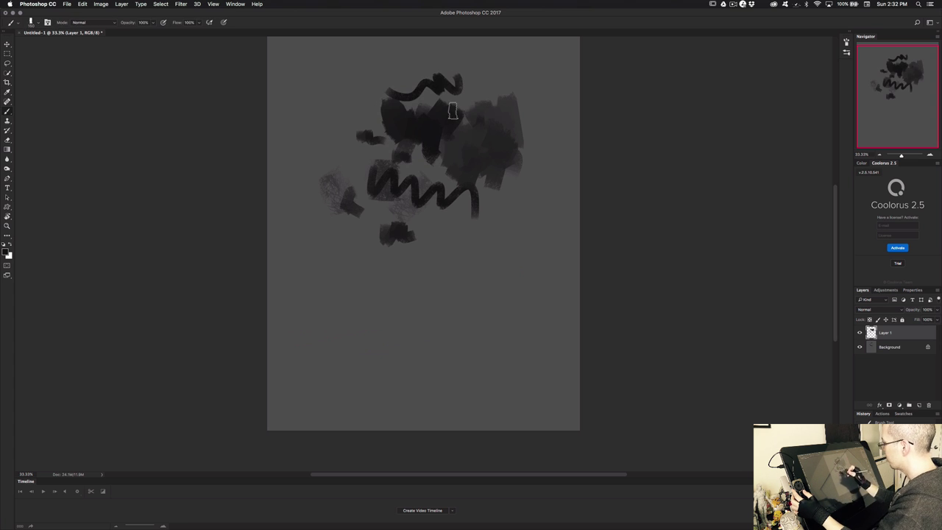
Paint a large dark mass below the zigzag, and add thin strokes beside its left end with a much smaller brush
{"action": "mouse_move", "coordinate": [405, 221]}
{"action": "left_mouse_down"}
{"action": "mouse_move", "coordinate": [411, 256]}
{"action": "mouse_move", "coordinate": [434, 228]}
{"action": "mouse_move", "coordinate": [448, 274]}
{"action": "mouse_move", "coordinate": [430, 274]}
{"action": "mouse_move", "coordinate": [442, 284]}
{"action": "mouse_move", "coordinate": [477, 262]}
{"action": "mouse_move", "coordinate": [430, 309]}
{"action": "left_mouse_up"}
{"action": "mouse_move", "coordinate": [438, 262]}
{"action": "left_mouse_down"}
{"action": "mouse_move", "coordinate": [450, 320]}
{"action": "mouse_move", "coordinate": [473, 290]}
{"action": "left_mouse_up"}
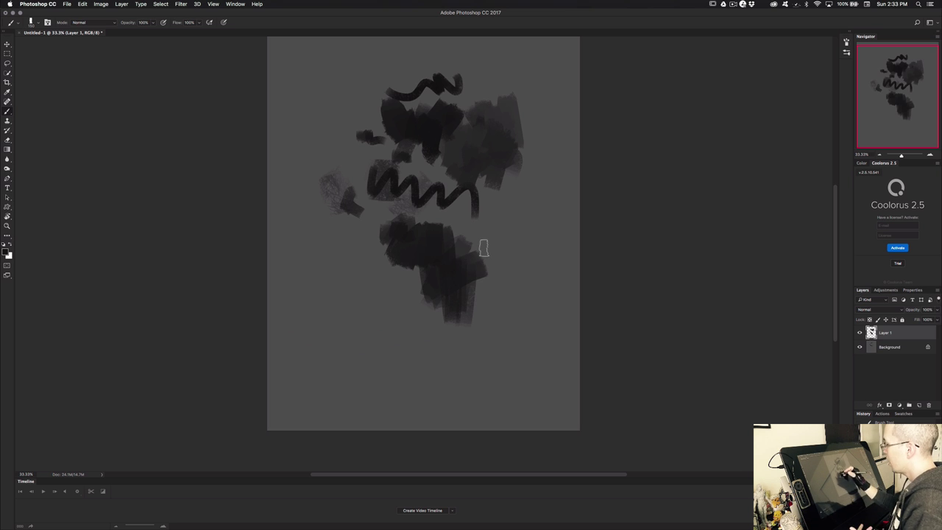
{"action": "right_click", "coordinate": [328, 246]}
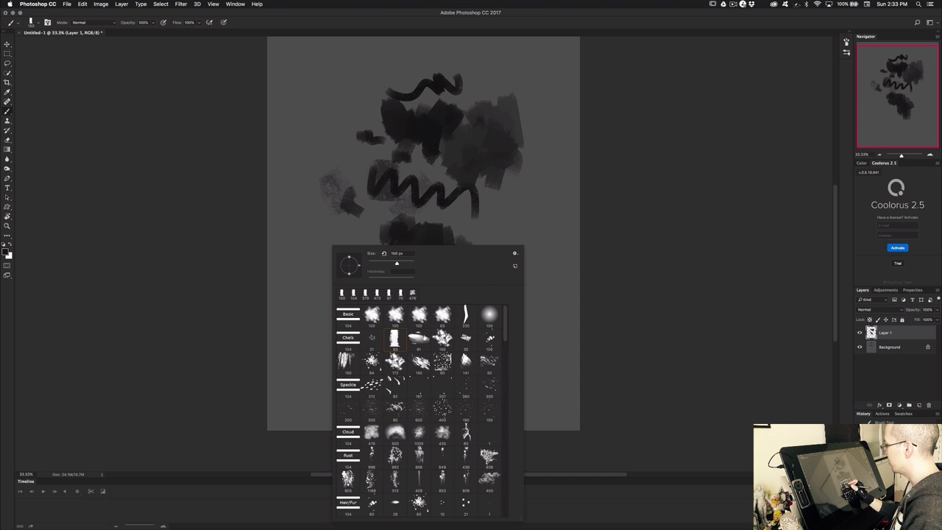
{"action": "left_click", "coordinate": [393, 263]}
{"action": "left_click_drag", "start_coordinate": [381, 267], "coordinate": [374, 266]}
{"action": "left_click", "coordinate": [377, 223]}
{"action": "mouse_move", "coordinate": [361, 224]}
{"action": "left_mouse_down"}
{"action": "mouse_move", "coordinate": [363, 206]}
{"action": "mouse_move", "coordinate": [357, 244]}
{"action": "mouse_move", "coordinate": [374, 213]}
{"action": "left_mouse_up"}
Enlarge the brush and thicken the dark strokes at the left end of the lower mass, readjusting the brush size
{"action": "right_click", "coordinate": [378, 225]}
{"action": "mouse_move", "coordinate": [428, 244]}
{"action": "left_mouse_down"}
{"action": "mouse_move", "coordinate": [448, 244]}
{"action": "mouse_move", "coordinate": [426, 246]}
{"action": "mouse_move", "coordinate": [435, 244]}
{"action": "left_mouse_up"}
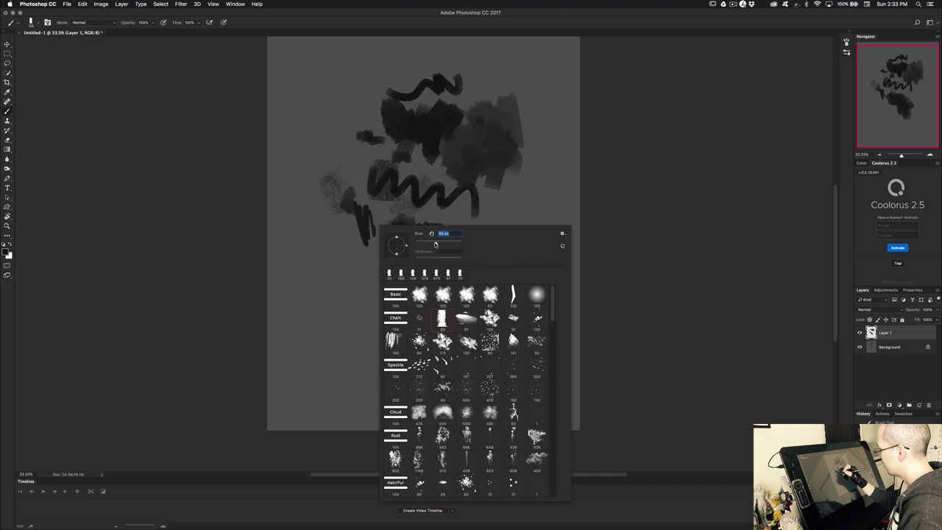
{"action": "left_click", "coordinate": [374, 225]}
{"action": "mouse_move", "coordinate": [375, 223]}
{"action": "left_mouse_down"}
{"action": "mouse_move", "coordinate": [387, 229]}
{"action": "mouse_move", "coordinate": [384, 264]}
{"action": "mouse_move", "coordinate": [370, 243]}
{"action": "mouse_move", "coordinate": [370, 262]}
{"action": "mouse_move", "coordinate": [360, 254]}
{"action": "mouse_move", "coordinate": [385, 272]}
{"action": "left_mouse_up"}
{"action": "right_click", "coordinate": [418, 241]}
{"action": "left_click", "coordinate": [467, 259]}
{"action": "right_click", "coordinate": [388, 245]}
{"action": "left_click", "coordinate": [447, 263]}
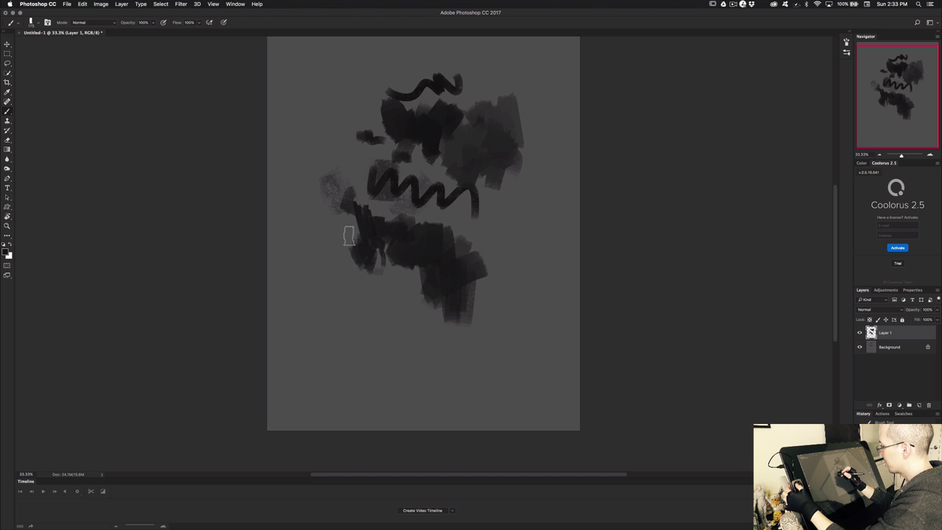
Step the brush size up and down repeatedly between small and large without painting
{"action": "key", "text": "bracketleft"}
{"action": "key", "text": "bracketleft"}
{"action": "key", "text": "bracketleft"}
{"action": "key", "text": "bracketleft"}
{"action": "key", "text": "bracketright"}
{"action": "key", "text": "bracketright"}
{"action": "key", "text": "bracketright"}
{"action": "key", "text": "bracketright"}
{"action": "key", "text": "bracketright"}
{"action": "key", "text": "bracketright"}
{"action": "key", "text": "bracketright"}
{"action": "key", "text": "bracketright"}
{"action": "key", "text": "bracketright"}
{"action": "key", "text": "bracketright"}
{"action": "key", "text": "bracketleft"}
{"action": "key", "text": "bracketleft"}
{"action": "key", "text": "bracketleft"}
{"action": "key", "text": "bracketleft"}
{"action": "key", "text": "bracketleft"}
{"action": "key", "text": "bracketleft"}
{"action": "key", "text": "bracketleft"}
{"action": "key", "text": "bracketleft"}
{"action": "key", "text": "bracketleft"}
{"action": "key", "text": "bracketleft"}
{"action": "key", "text": "bracketleft"}
{"action": "key", "text": "bracketleft"}
{"action": "key", "text": "bracketleft"}
{"action": "key", "text": "bracketleft"}
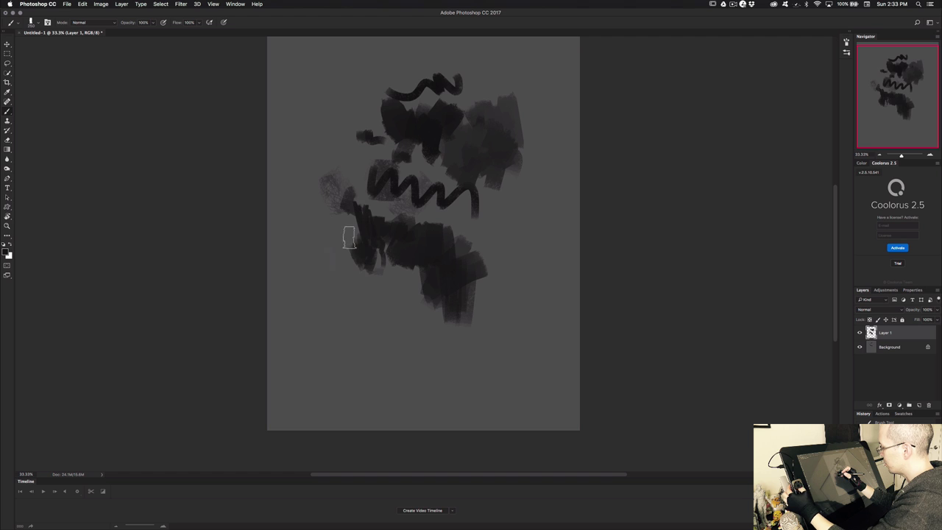
{"action": "key", "text": "bracketright"}
{"action": "key", "text": "bracketright"}
{"action": "key", "text": "bracketright"}
{"action": "key", "text": "bracketright"}
{"action": "key", "text": "bracketright"}
{"action": "key", "text": "bracketright"}
{"action": "key", "text": "bracketright"}
{"action": "key", "text": "bracketright"}
{"action": "key", "text": "bracketleft"}
{"action": "key", "text": "bracketleft"}
{"action": "key", "text": "bracketleft"}
{"action": "key", "text": "bracketleft"}
{"action": "key", "text": "bracketleft"}
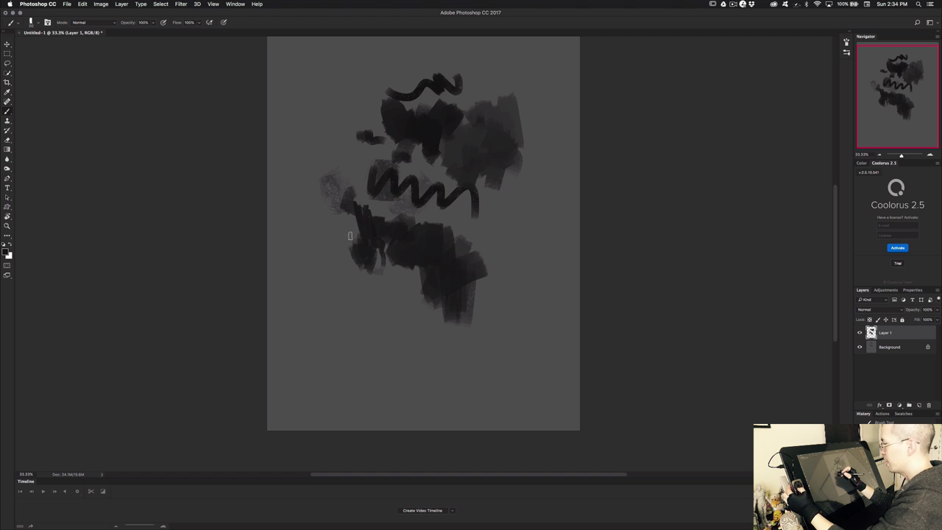
{"action": "key", "text": "bracketright"}
{"action": "key", "text": "bracketright"}
{"action": "key", "text": "bracketright"}
{"action": "key", "text": "bracketright"}
{"action": "key", "text": "bracketright"}
{"action": "key", "text": "bracketright"}
{"action": "key", "text": "bracketleft"}
{"action": "key", "text": "bracketleft"}
{"action": "key", "text": "bracketleft"}
{"action": "key", "text": "bracketleft"}
{"action": "key", "text": "bracketleft"}
{"action": "key", "text": "bracketleft"}
{"action": "key", "text": "bracketleft"}
{"action": "key", "text": "bracketleft"}
{"action": "key", "text": "bracketright"}
{"action": "key", "text": "bracketright"}
{"action": "key", "text": "bracketright"}
{"action": "key", "text": "bracketright"}
{"action": "key", "text": "bracketleft"}
{"action": "key", "text": "bracketleft"}
{"action": "key", "text": "bracketleft"}
{"action": "key", "text": "bracketleft"}
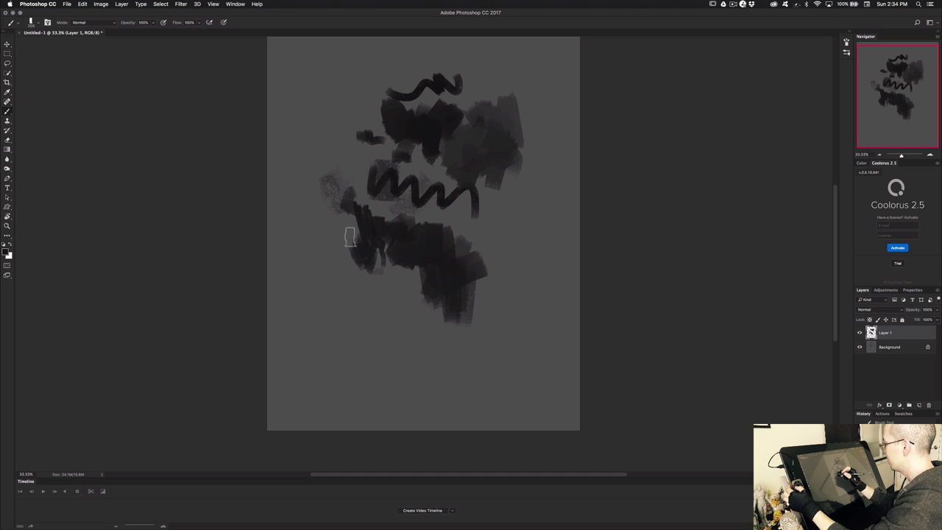
{"action": "key", "text": "bracketright"}
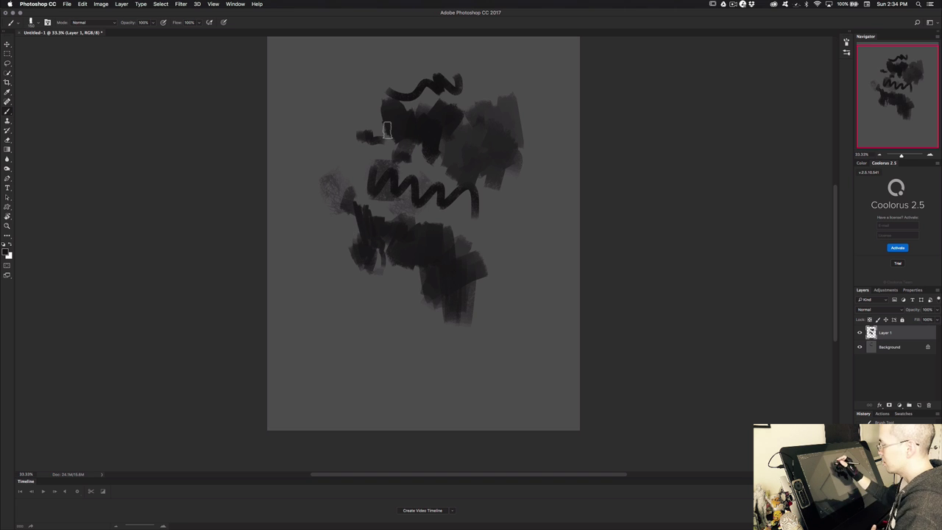
Reselect the 93 px Chalk brush preset and start the Coolorus 2.5 trial
{"action": "right_click", "coordinate": [350, 179]}
{"action": "double_click", "coordinate": [411, 278]}
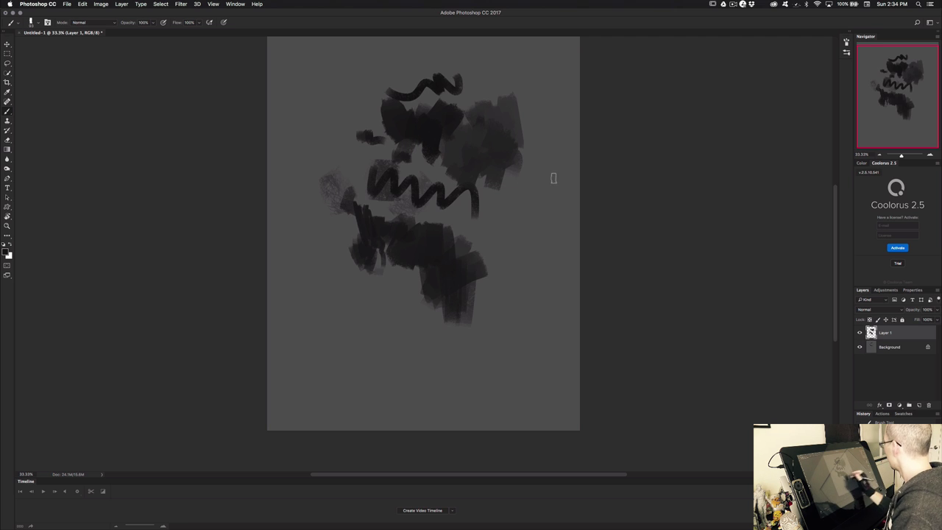
{"action": "left_click", "coordinate": [898, 264]}
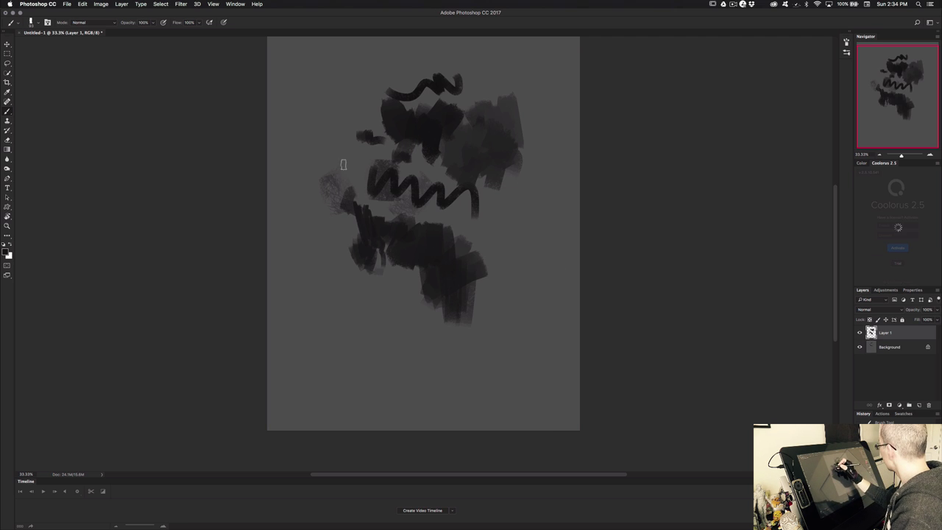
Paint a dark patch at the zigzag's left end and blend its outer edge with a sampled lighter gray
{"action": "left_click_drag", "start_coordinate": [346, 159], "coordinate": [371, 193]}
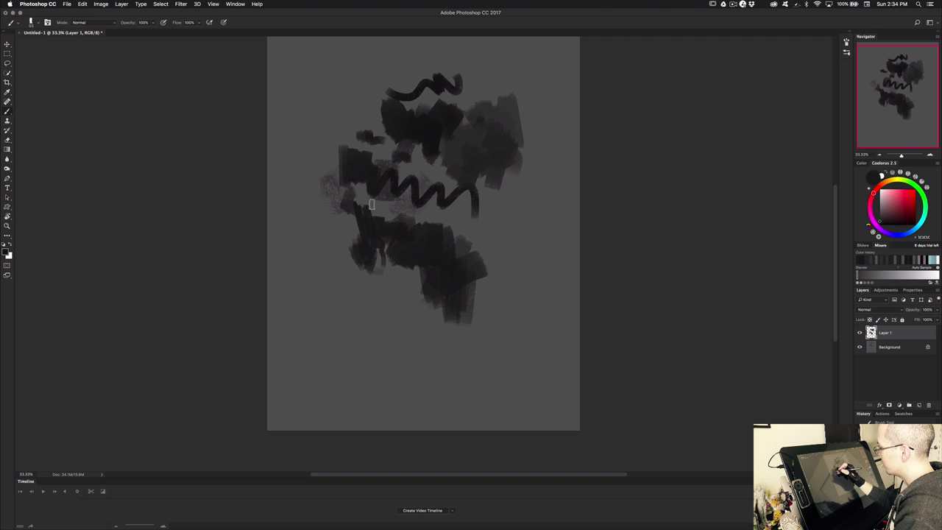
{"action": "left_click", "coordinate": [344, 153], "text": "alt"}
{"action": "mouse_move", "coordinate": [337, 163]}
{"action": "left_mouse_down"}
{"action": "mouse_move", "coordinate": [330, 151]}
{"action": "mouse_move", "coordinate": [342, 217]}
{"action": "left_mouse_up"}
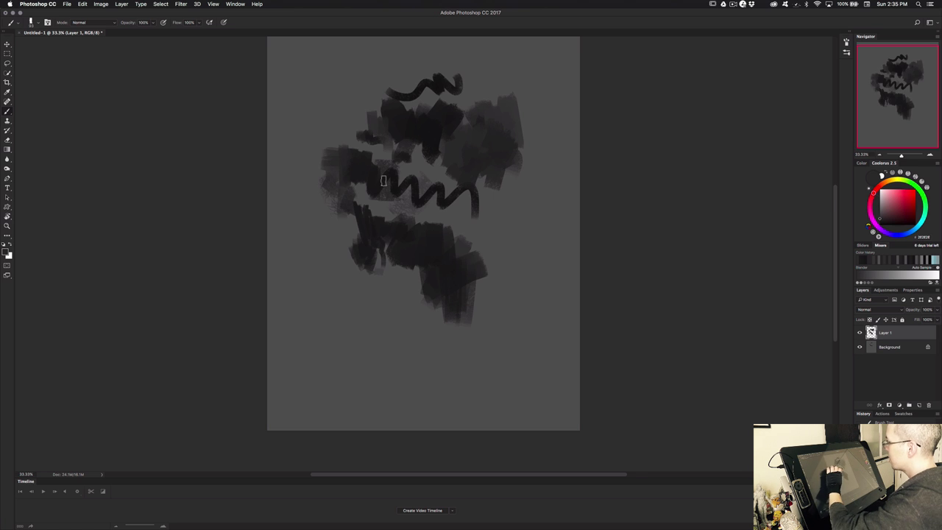
Rotate the canvas view about a quarter turn clockwise and zoom in to about 36%, undoing any accidental stroke
{"action": "scroll", "coordinate": [335, 230], "scroll_direction": "up", "scroll_amount": 5}
{"action": "scroll", "coordinate": [319, 221], "scroll_direction": "down", "scroll_amount": 5}
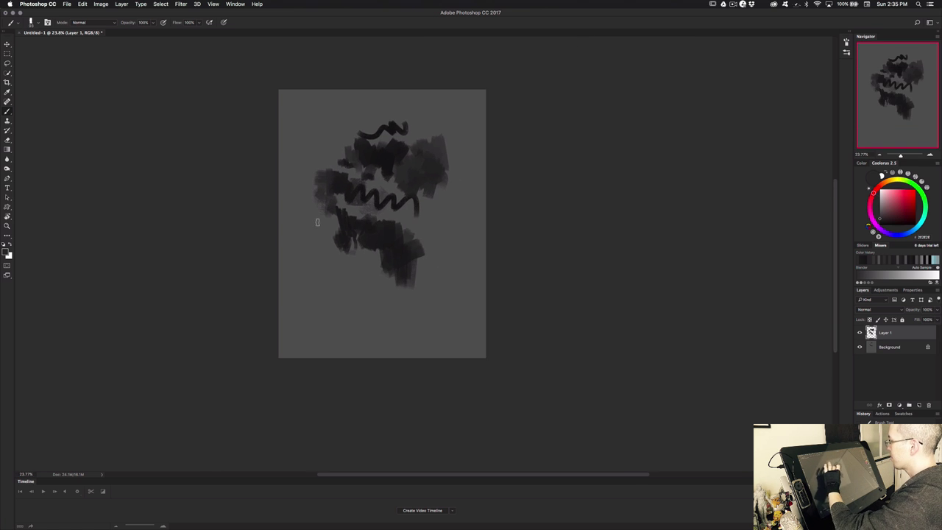
{"action": "left_click_drag", "start_coordinate": [341, 225], "coordinate": [403, 251]}
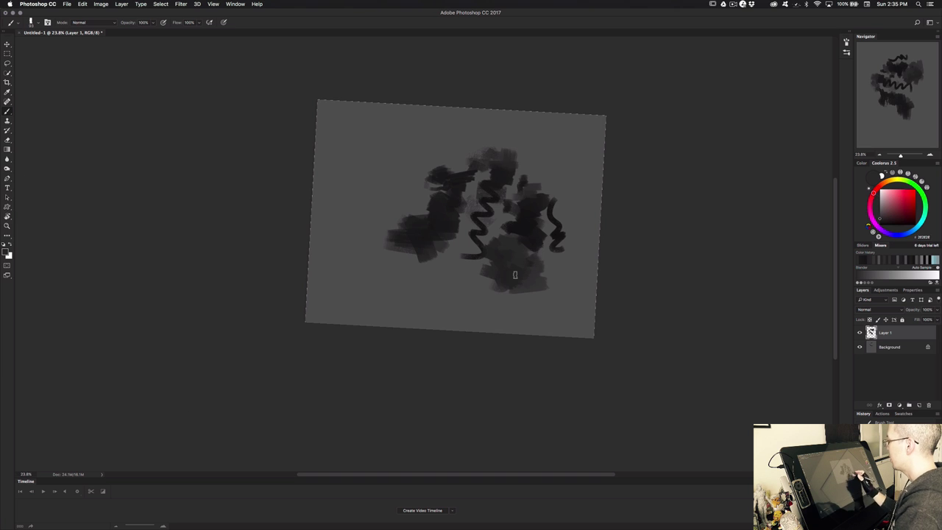
{"action": "scroll", "coordinate": [457, 263], "scroll_direction": "up", "scroll_amount": 3}
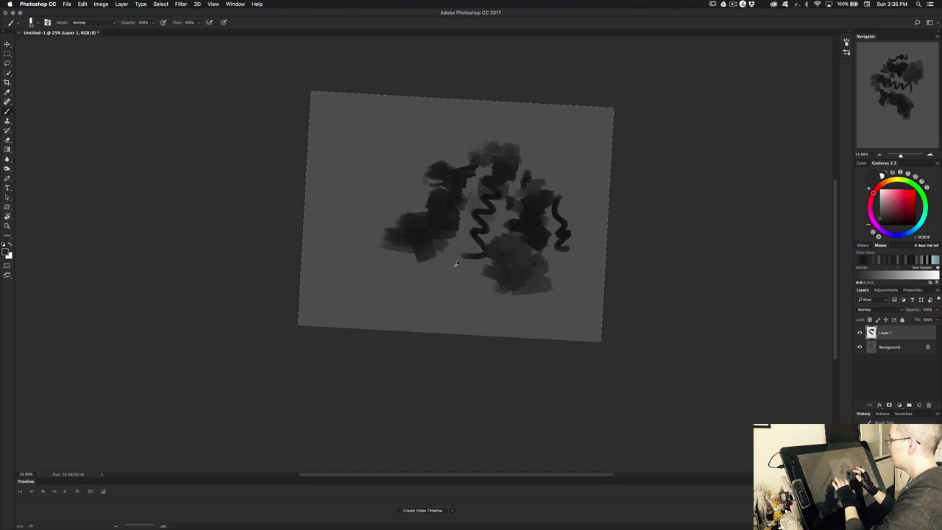
{"action": "left_click_drag", "start_coordinate": [318, 274], "coordinate": [312, 332]}
{"action": "key", "text": "super+z"}
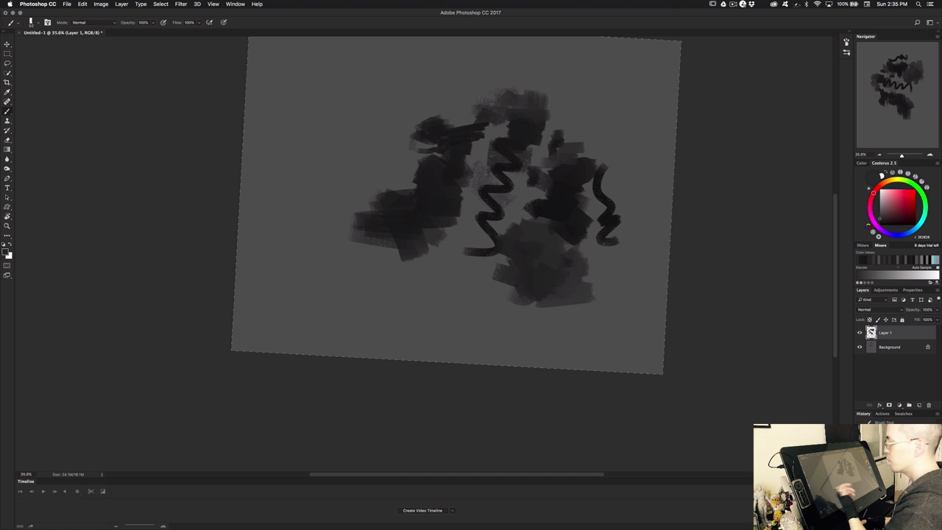
{"action": "right_click", "coordinate": [324, 214]}
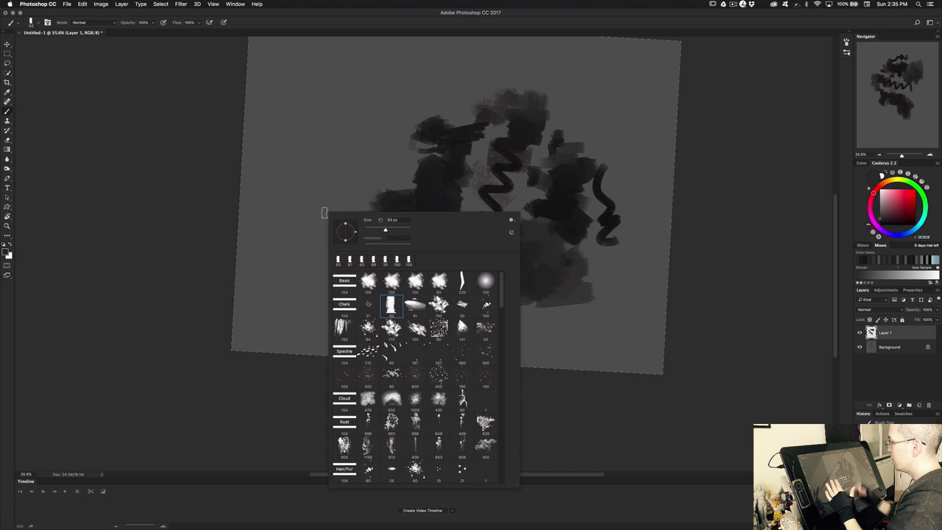
{"action": "left_click", "coordinate": [439, 152]}
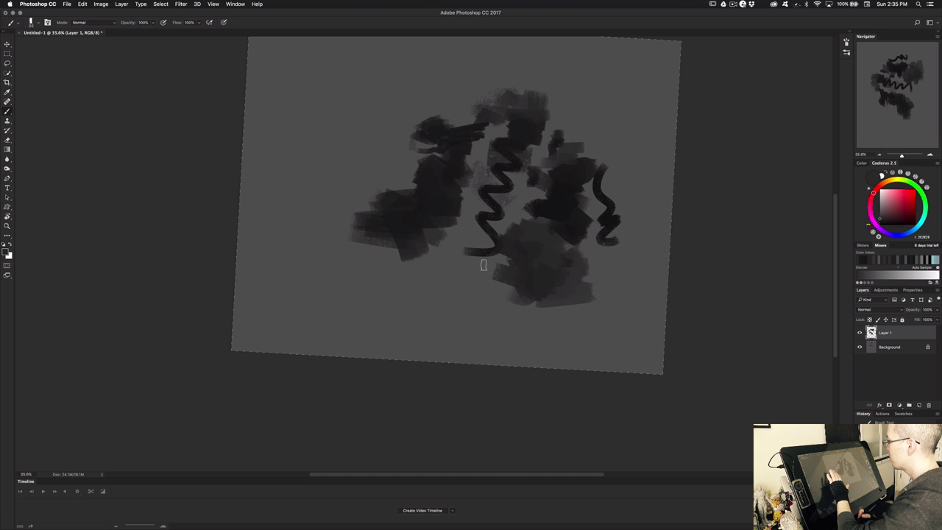
{"action": "right_click", "coordinate": [309, 218]}
{"action": "left_click", "coordinate": [448, 160]}
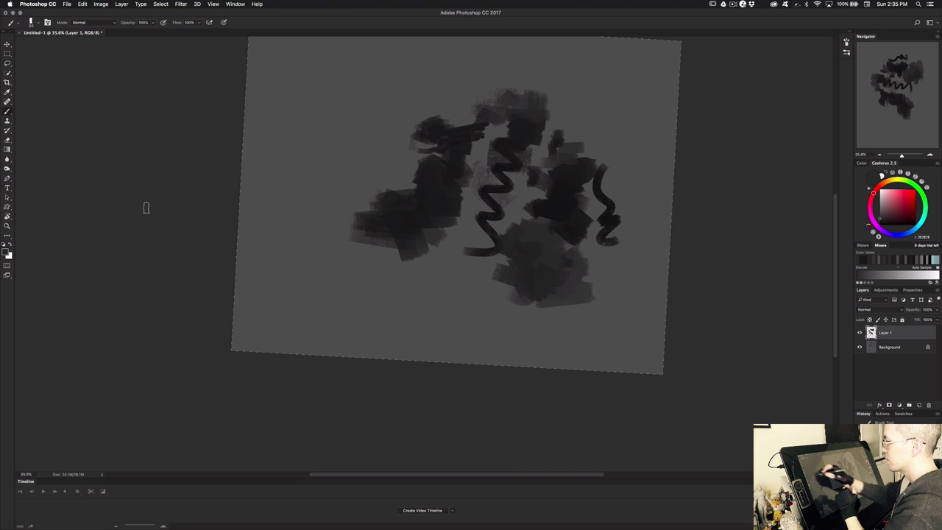
Reset the canvas rotation to 0° and reactivate the Brush tool through the on-screen radial menu
{"action": "double_click", "coordinate": [9, 216]}
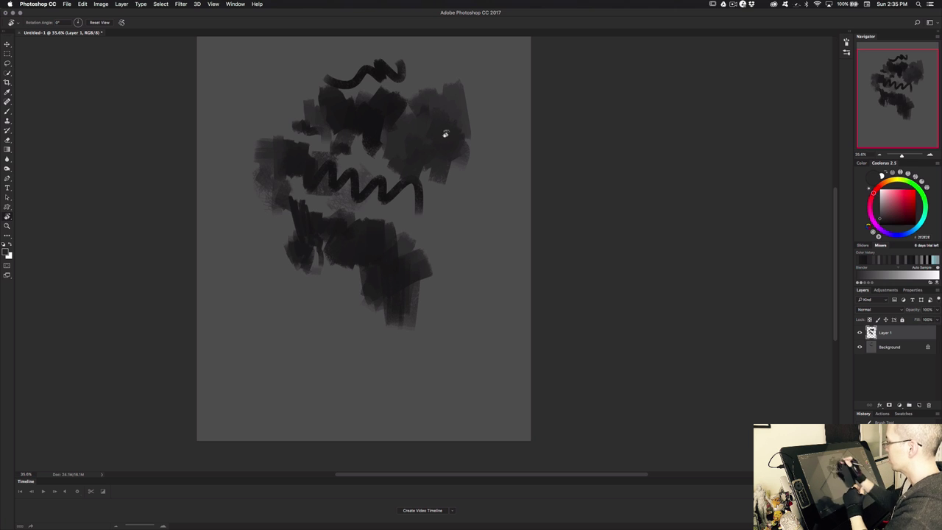
{"action": "right_click", "coordinate": [327, 235]}
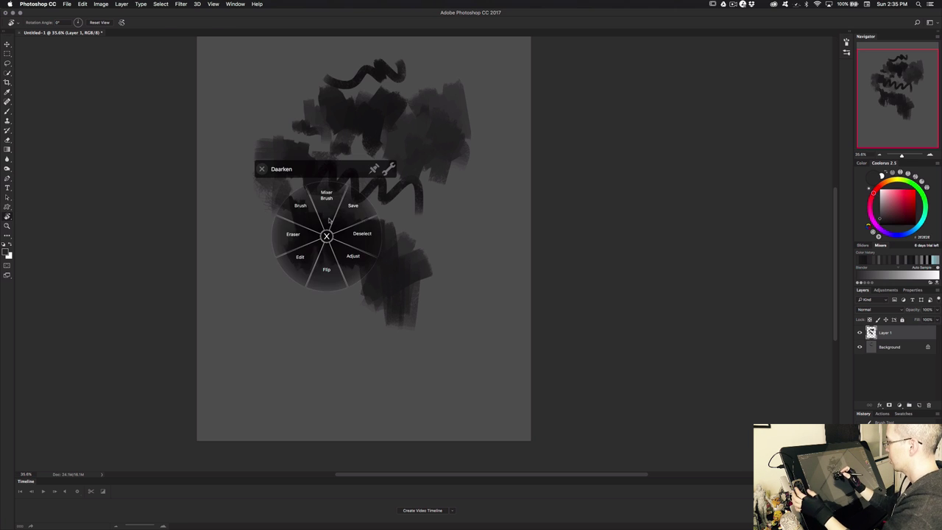
{"action": "left_click", "coordinate": [308, 210]}
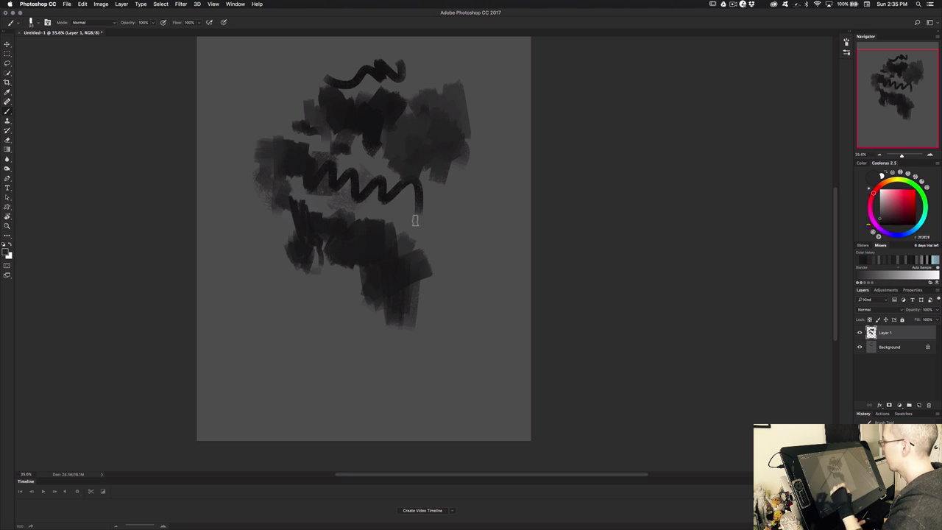
Pan the upright canvas from side to side and zoom it out and in
{"action": "scroll", "coordinate": [263, 204], "scroll_direction": "up", "scroll_amount": 1}
{"action": "scroll", "coordinate": [263, 204], "scroll_direction": "left", "scroll_amount": 5}
{"action": "scroll", "coordinate": [262, 204], "scroll_direction": "right", "scroll_amount": 9}
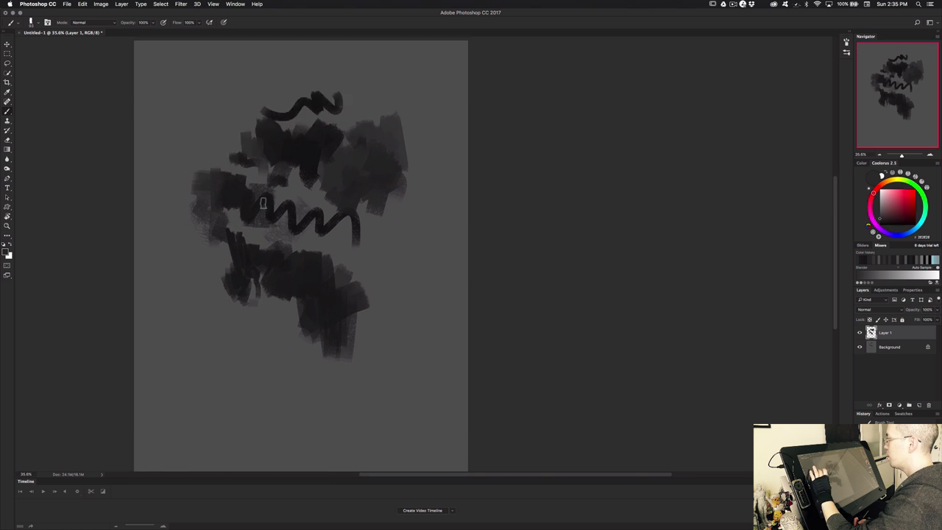
{"action": "scroll", "coordinate": [263, 204], "scroll_direction": "left", "scroll_amount": 5}
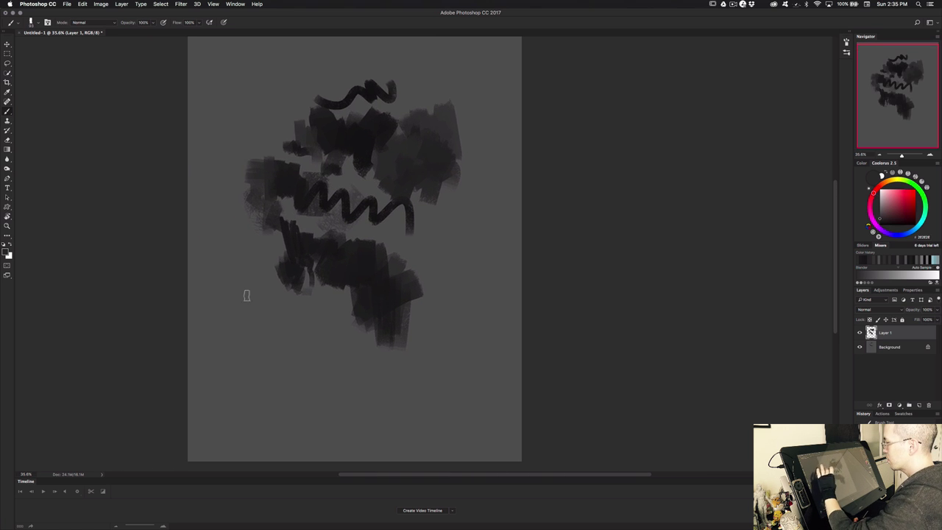
{"action": "scroll", "coordinate": [235, 234], "scroll_direction": "down", "scroll_amount": 4}
{"action": "scroll", "coordinate": [235, 233], "scroll_direction": "up", "scroll_amount": 4}
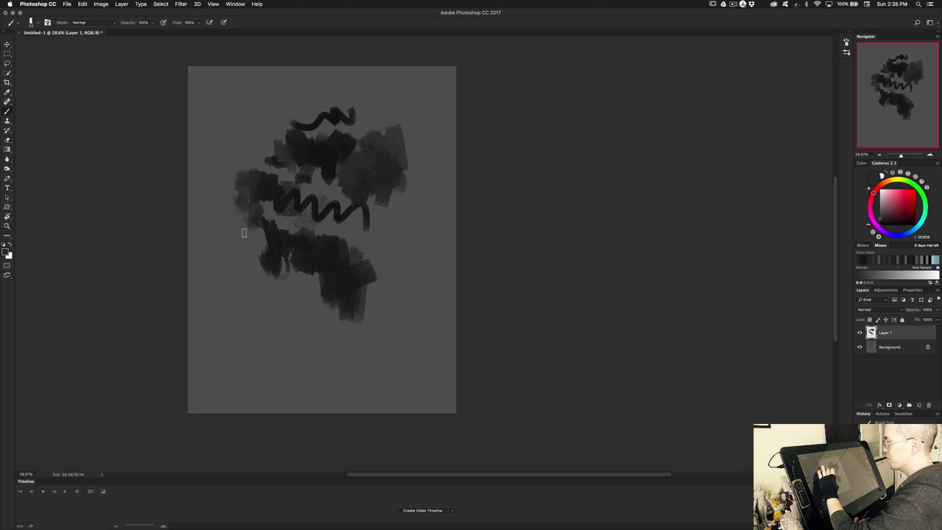
Zoom the canvas in to about 33% and pan it repeatedly from side to side
{"action": "scroll", "coordinate": [248, 241], "scroll_direction": "up", "scroll_amount": 1}
{"action": "scroll", "coordinate": [313, 245], "scroll_direction": "left", "scroll_amount": 5}
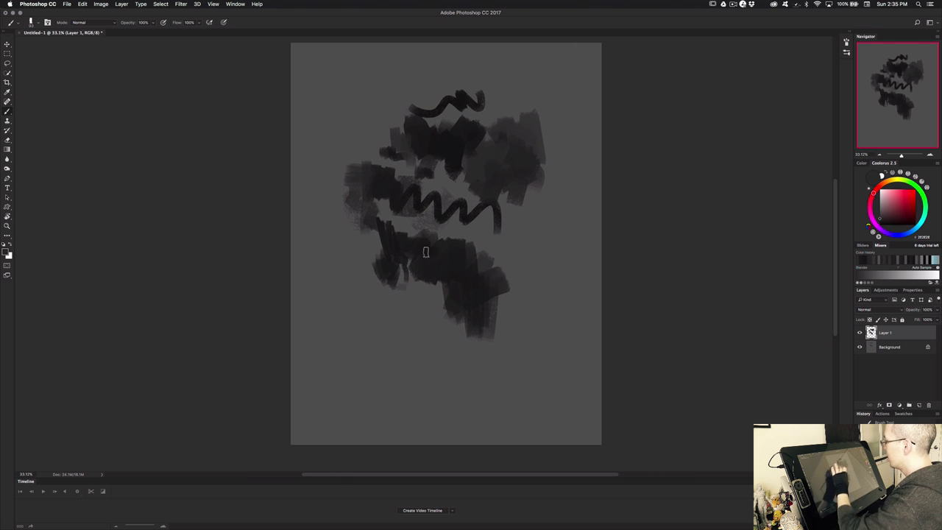
{"action": "scroll", "coordinate": [413, 245], "scroll_direction": "right", "scroll_amount": 5}
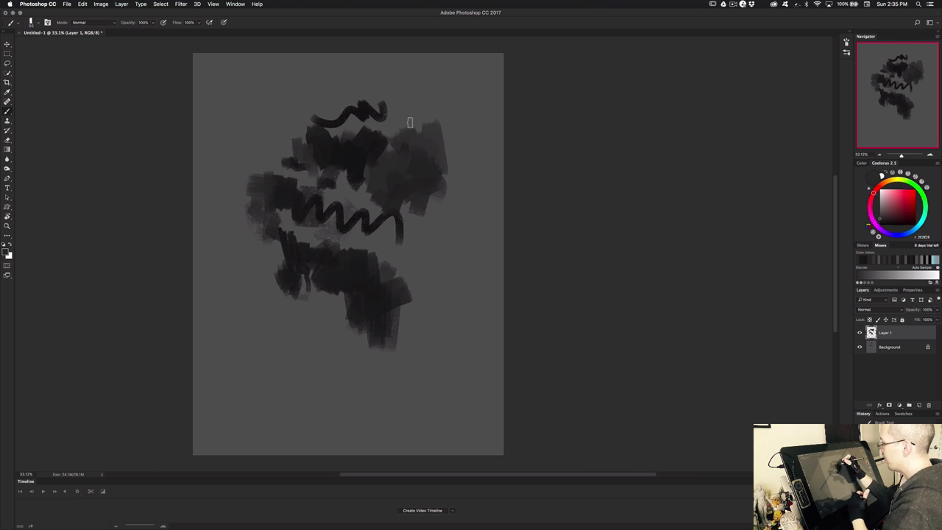
{"action": "scroll", "coordinate": [268, 193], "scroll_direction": "right", "scroll_amount": 5}
{"action": "scroll", "coordinate": [268, 193], "scroll_direction": "right", "scroll_amount": 2}
{"action": "scroll", "coordinate": [268, 192], "scroll_direction": "up", "scroll_amount": 1}
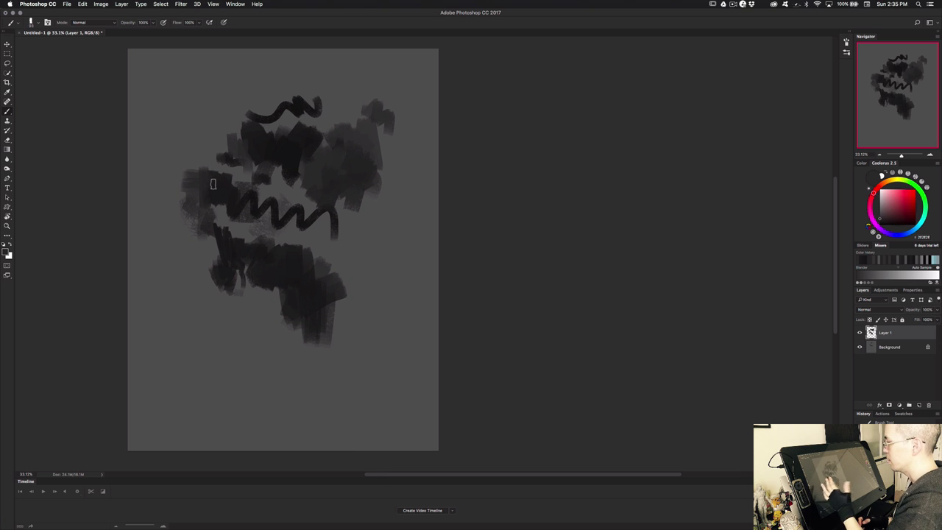
{"action": "scroll", "coordinate": [213, 184], "scroll_direction": "left", "scroll_amount": 10}
{"action": "scroll", "coordinate": [331, 220], "scroll_direction": "right", "scroll_amount": 11}
{"action": "scroll", "coordinate": [331, 220], "scroll_direction": "up", "scroll_amount": 1}
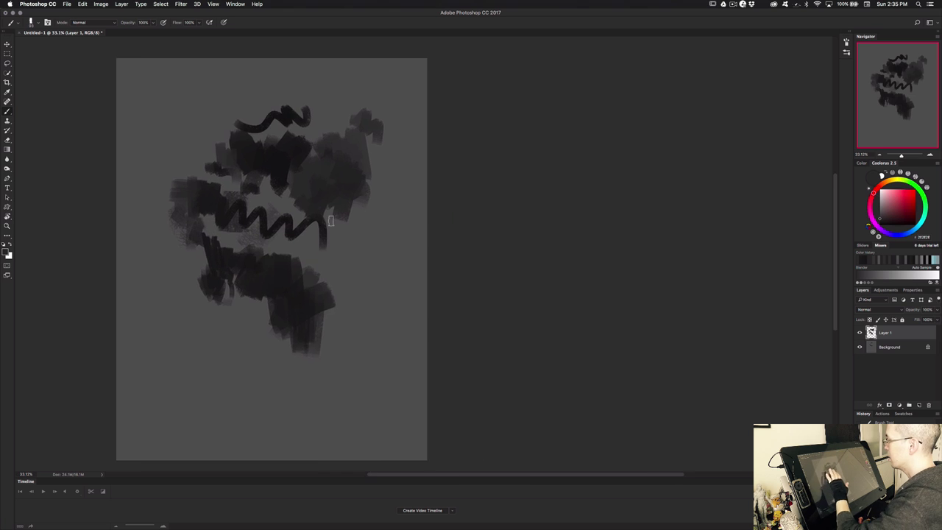
{"action": "scroll", "coordinate": [331, 220], "scroll_direction": "left", "scroll_amount": 10}
{"action": "scroll", "coordinate": [331, 220], "scroll_direction": "down", "scroll_amount": 1}
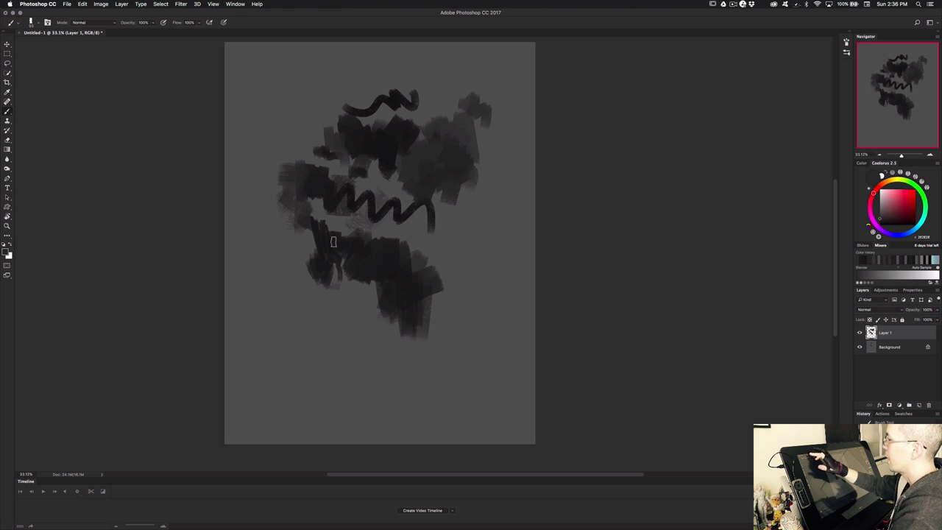
Open the Canvas Size dialog, move it aside, and close it without changing the dimensions
{"action": "left_click", "coordinate": [101, 4]}
{"action": "mouse_move", "coordinate": [120, 14]}
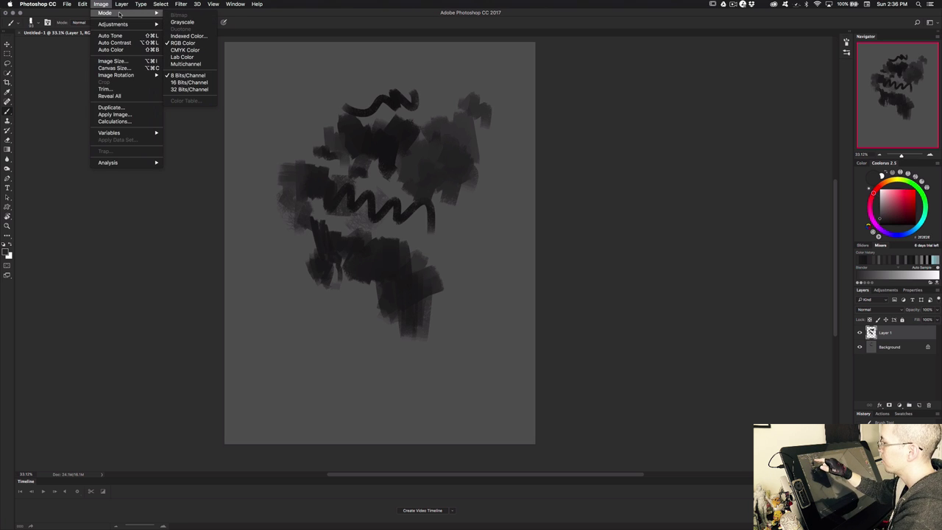
{"action": "left_click", "coordinate": [143, 70]}
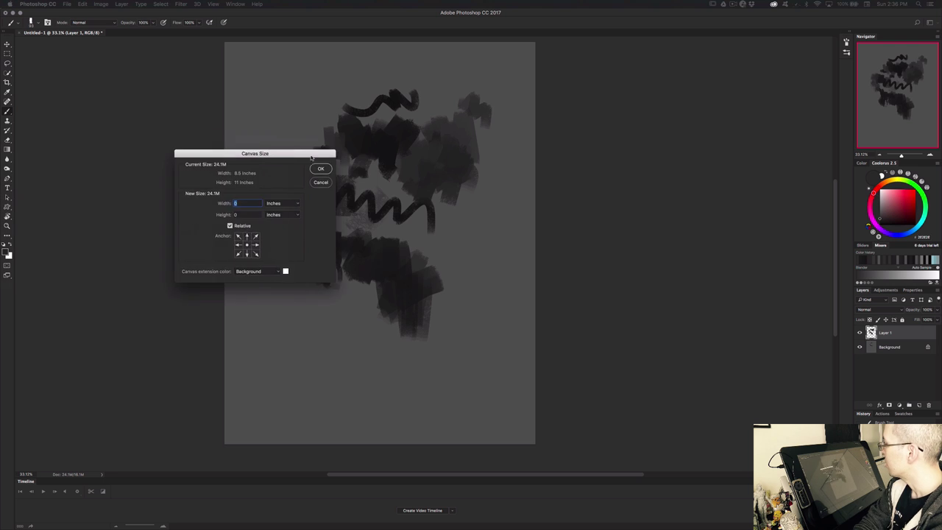
{"action": "left_click_drag", "start_coordinate": [305, 164], "coordinate": [417, 164]}
{"action": "left_click", "coordinate": [431, 175]}
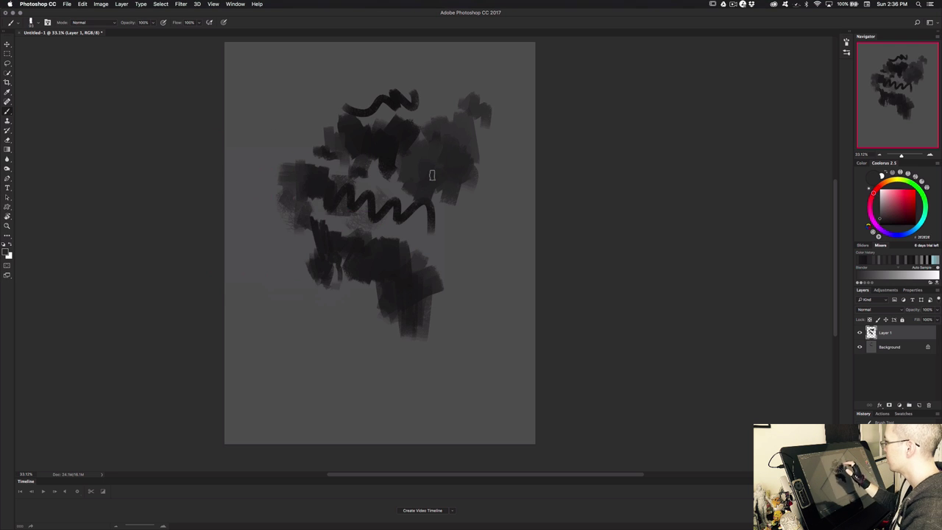
{"action": "left_click", "coordinate": [65, 4]}
{"action": "left_click", "coordinate": [64, 5]}
{"action": "left_click", "coordinate": [67, 6]}
{"action": "left_click", "coordinate": [66, 6]}
Create a new layer above Layer 1 and name it hel using the on-screen keyboard, dismissing the keyboard when done
{"action": "left_click", "coordinate": [919, 406]}
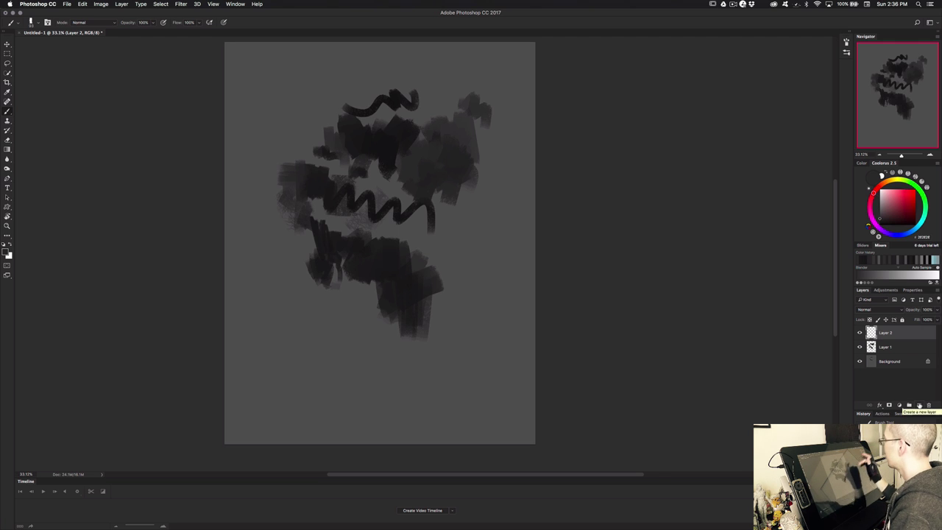
{"action": "left_click_drag", "start_coordinate": [547, 305], "coordinate": [500, 270]}
{"action": "double_click", "coordinate": [884, 334]}
{"action": "type", "text": "se"}
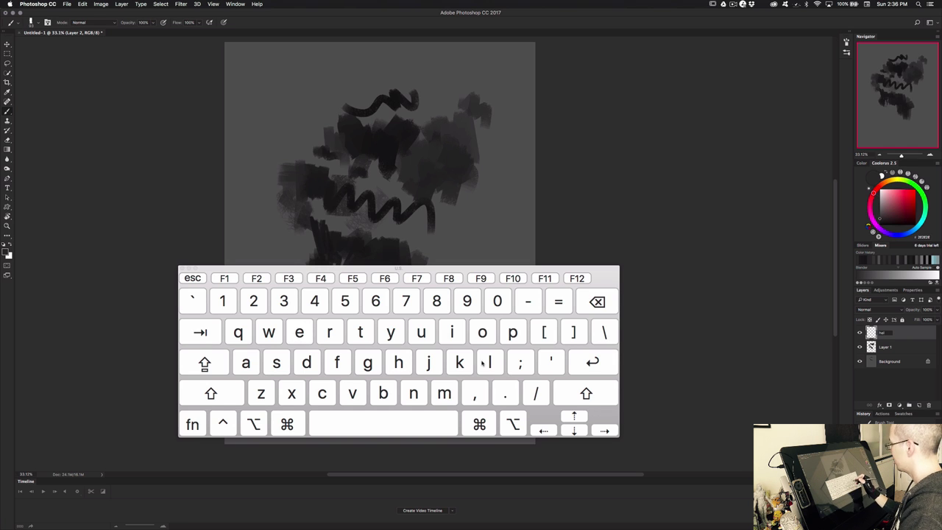
{"action": "type", "text": "l"}
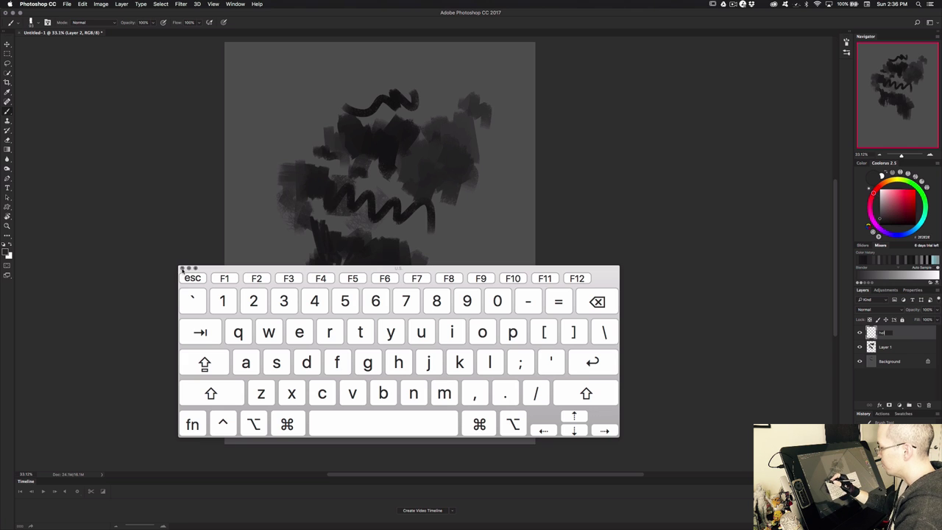
{"action": "left_click", "coordinate": [182, 269]}
Paint a short dark dab to the right of the zigzag on the hel layer and pan the canvas sideways
{"action": "left_click", "coordinate": [484, 203]}
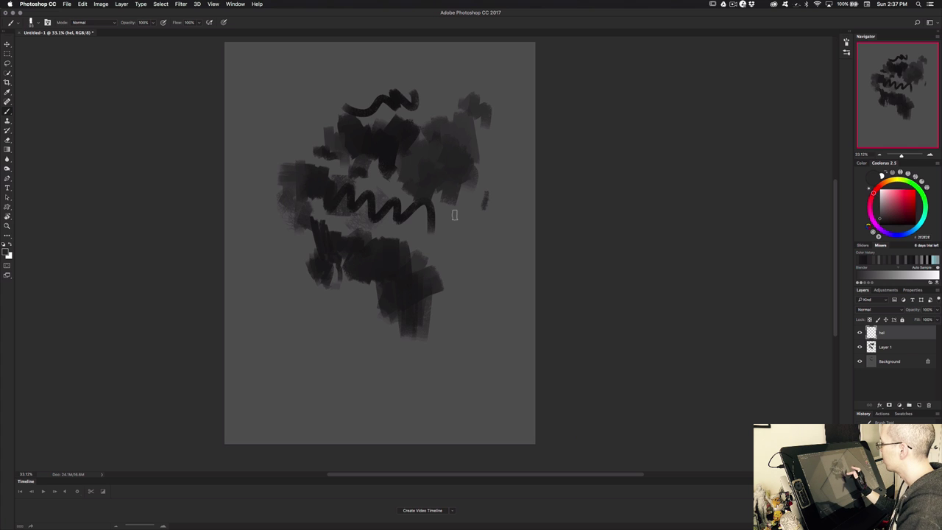
{"action": "left_click_drag", "start_coordinate": [533, 271], "coordinate": [559, 264]}
{"action": "scroll", "coordinate": [488, 236], "scroll_direction": "right", "scroll_amount": 5}
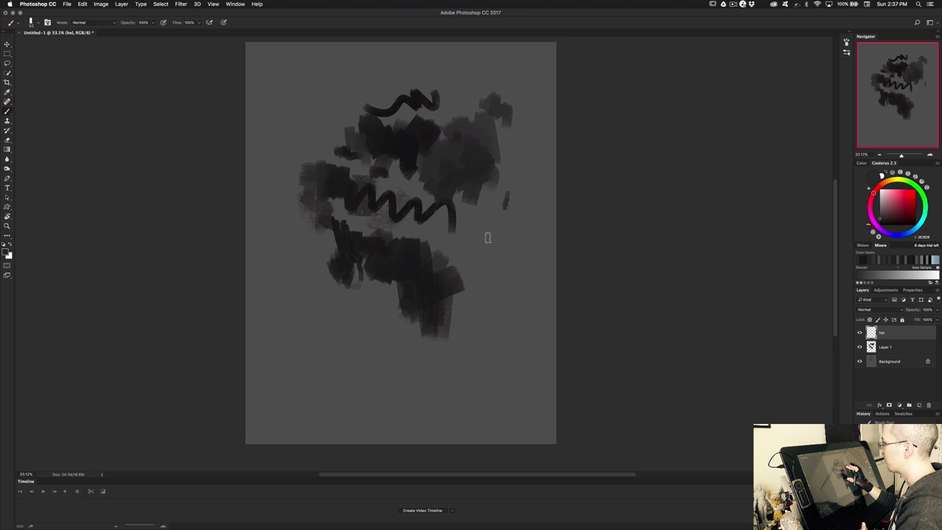
{"action": "scroll", "coordinate": [425, 224], "scroll_direction": "left", "scroll_amount": 10}
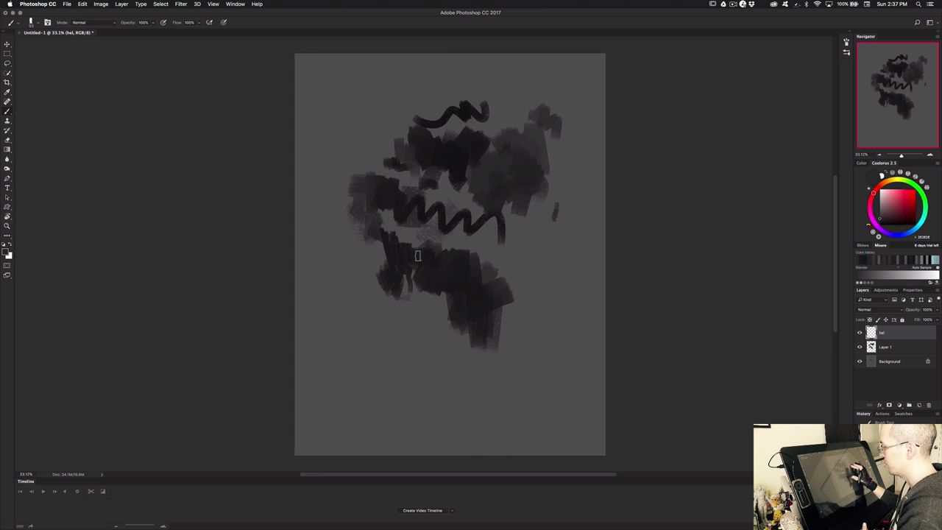
{"action": "scroll", "coordinate": [415, 250], "scroll_direction": "right", "scroll_amount": 8}
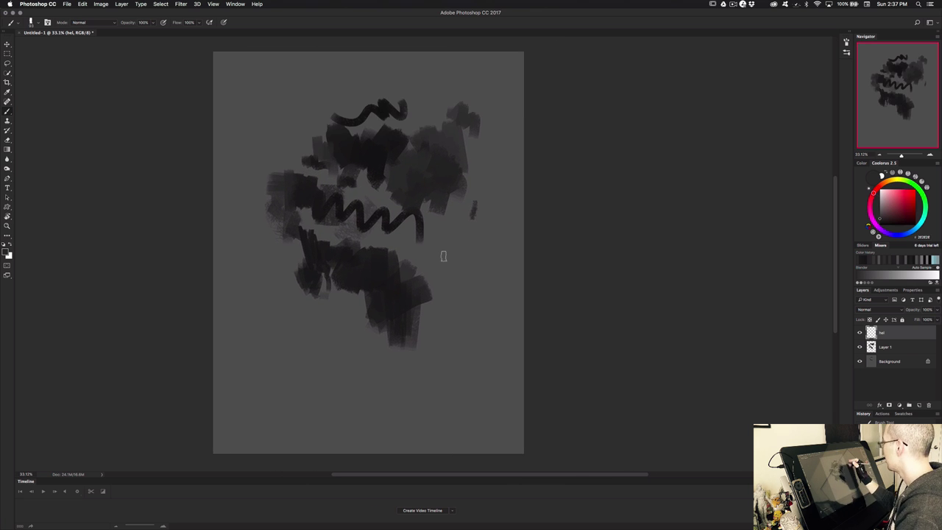
{"action": "left_click", "coordinate": [236, 4]}
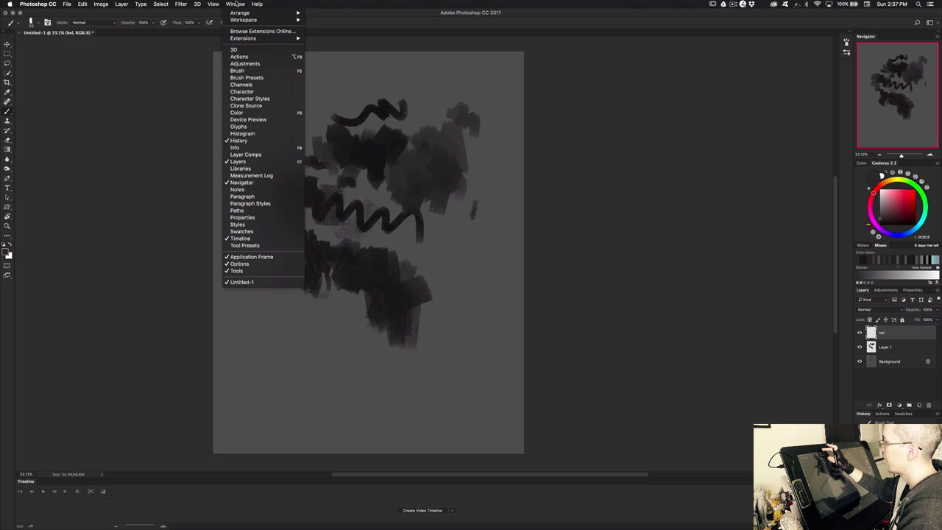
{"action": "left_click", "coordinate": [196, 4]}
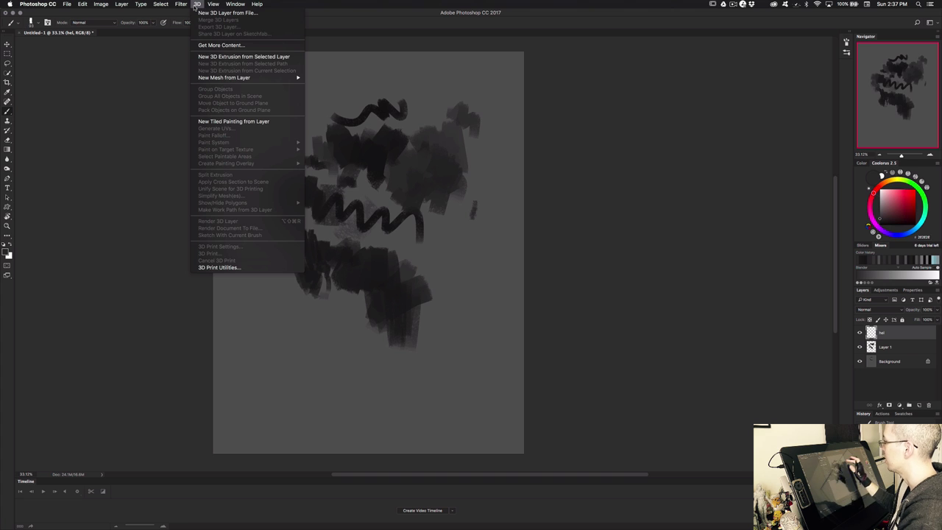
{"action": "left_click", "coordinate": [564, 160]}
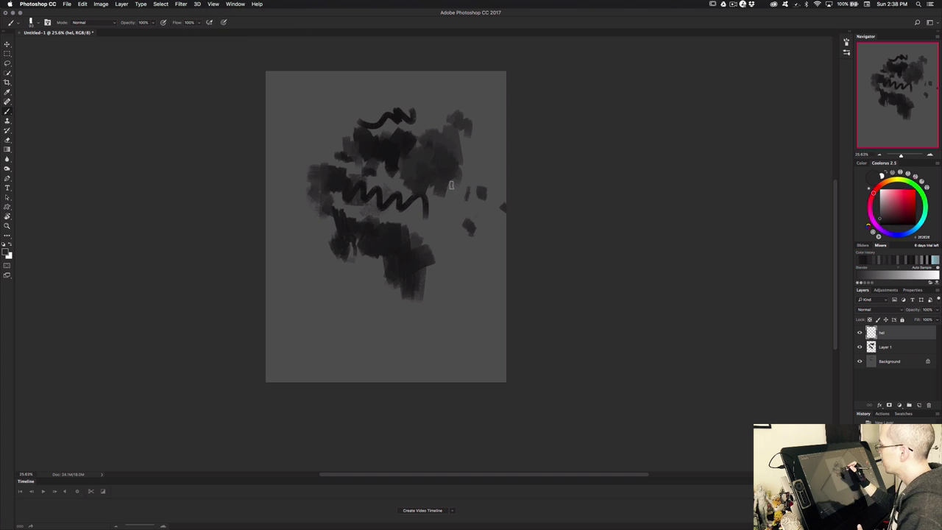
Paint small dark patches to the right of the zigzag, at the artwork's upper left edge, and beneath the zigzag's right end
{"action": "left_click_drag", "start_coordinate": [444, 213], "coordinate": [460, 220]}
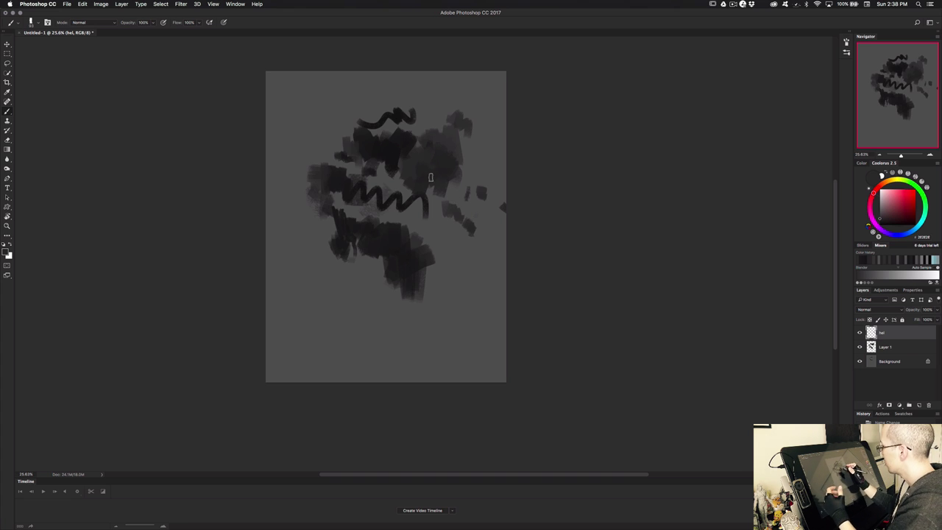
{"action": "left_click_drag", "start_coordinate": [311, 152], "coordinate": [309, 167]}
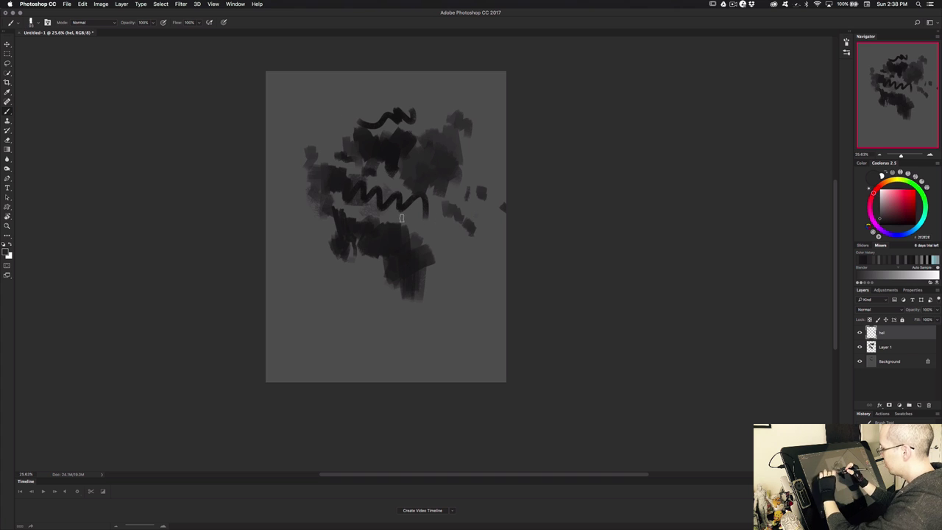
{"action": "left_click_drag", "start_coordinate": [414, 220], "coordinate": [420, 218]}
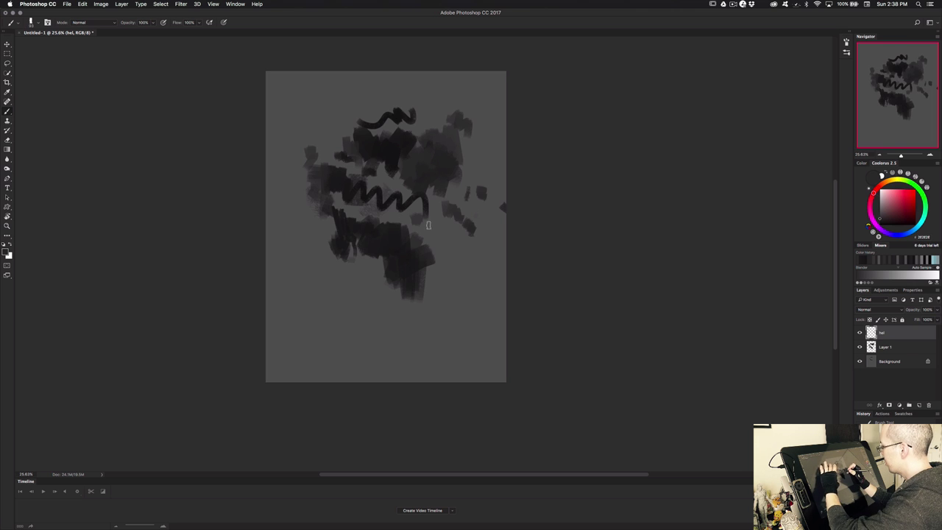
Zoom the canvas in to about 128% and back out to about 46%
{"action": "scroll", "coordinate": [428, 227], "scroll_direction": "up", "scroll_amount": 5}
{"action": "scroll", "coordinate": [428, 228], "scroll_direction": "up", "scroll_amount": 8}
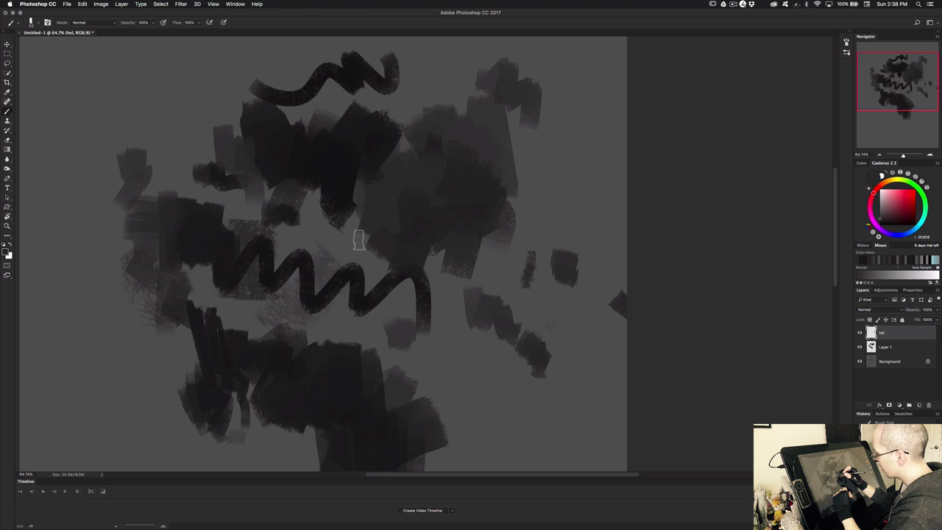
{"action": "scroll", "coordinate": [359, 241], "scroll_direction": "down", "scroll_amount": 2}
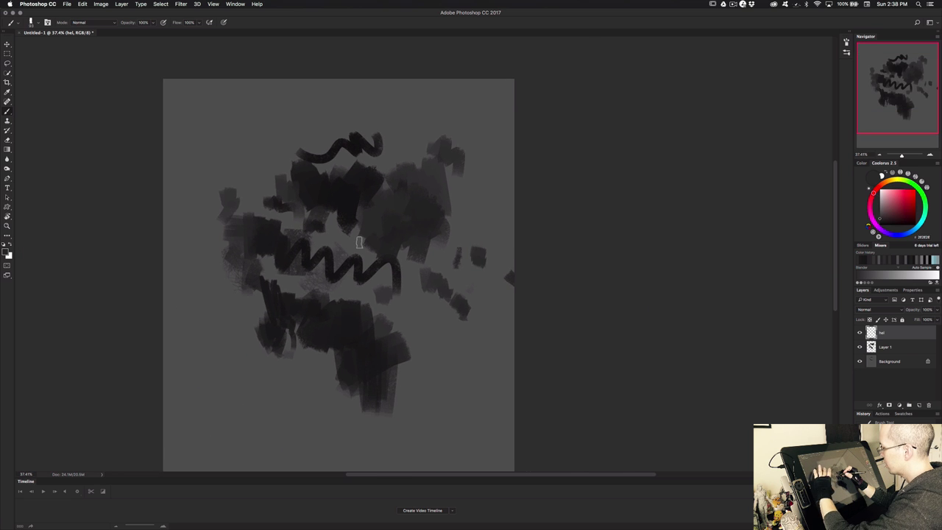
{"action": "scroll", "coordinate": [358, 242], "scroll_direction": "down", "scroll_amount": 1}
{"action": "scroll", "coordinate": [358, 241], "scroll_direction": "up", "scroll_amount": 5}
{"action": "scroll", "coordinate": [358, 241], "scroll_direction": "down", "scroll_amount": 4}
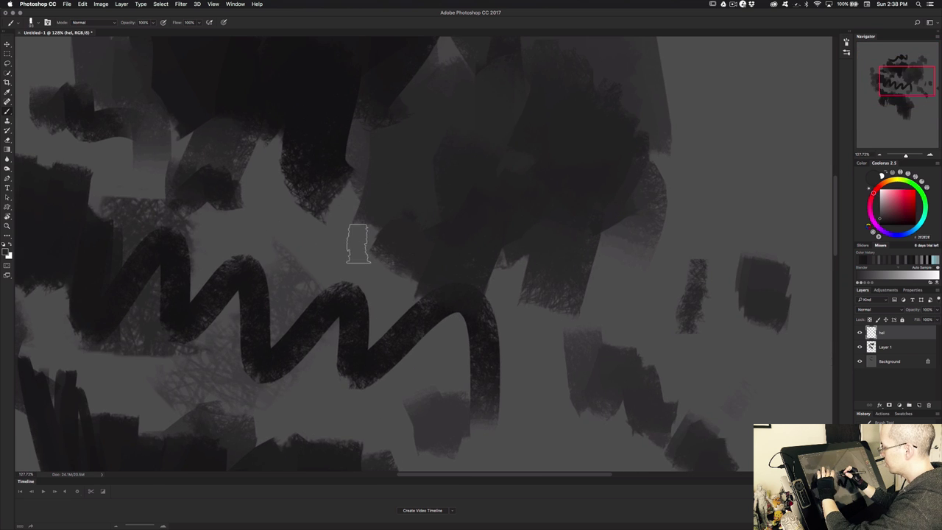
{"action": "scroll", "coordinate": [359, 241], "scroll_direction": "down", "scroll_amount": 1}
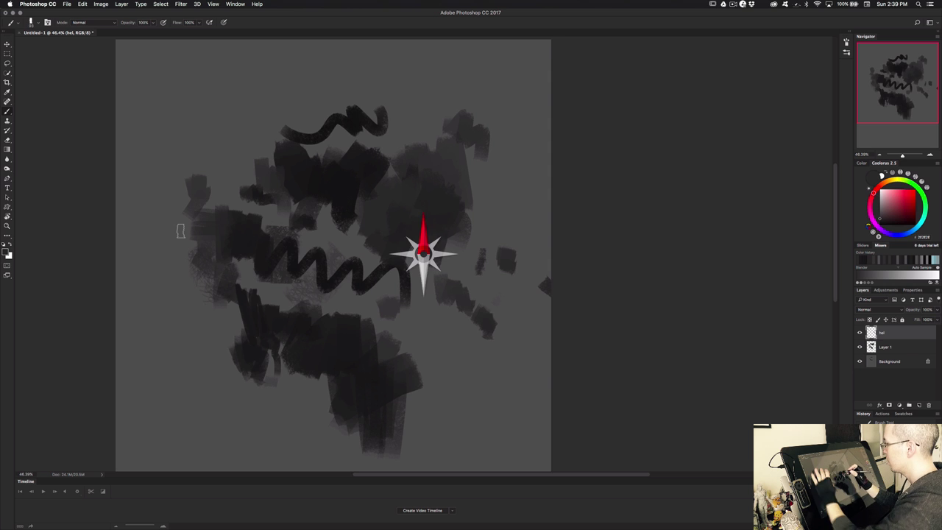
Rotate the canvas view clockwise to about 39°, and reset it to 0° before returning to the Brush tool
{"action": "left_click_drag", "start_coordinate": [180, 231], "coordinate": [387, 145]}
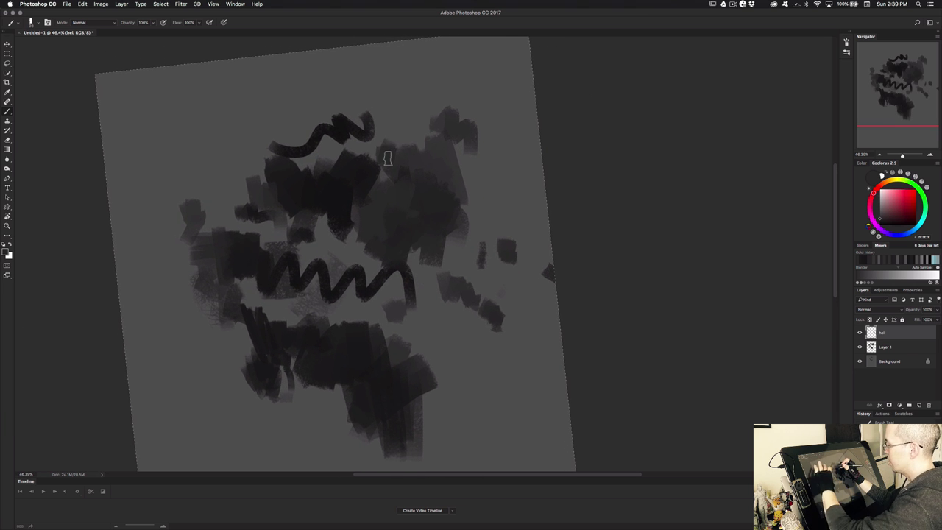
{"action": "left_click_drag", "start_coordinate": [386, 159], "coordinate": [386, 160]}
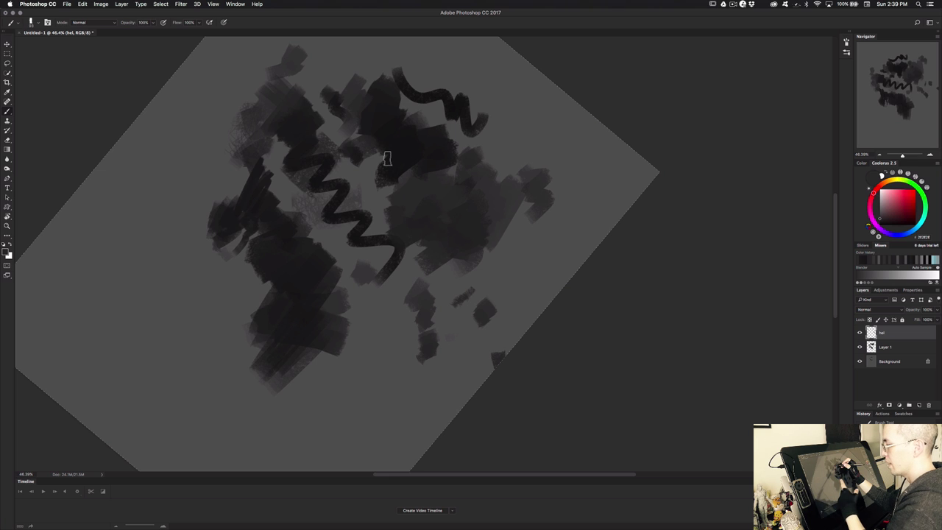
{"action": "left_click", "coordinate": [9, 217]}
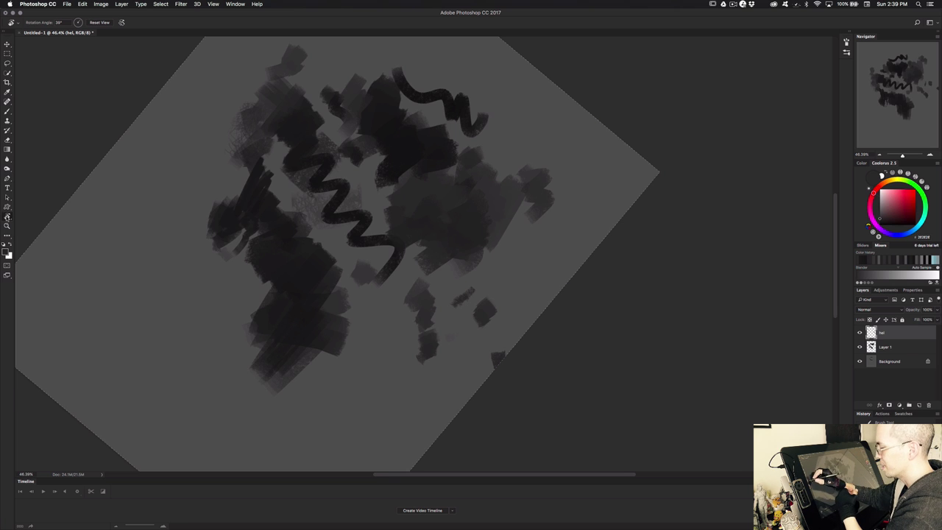
{"action": "double_click", "coordinate": [7, 218]}
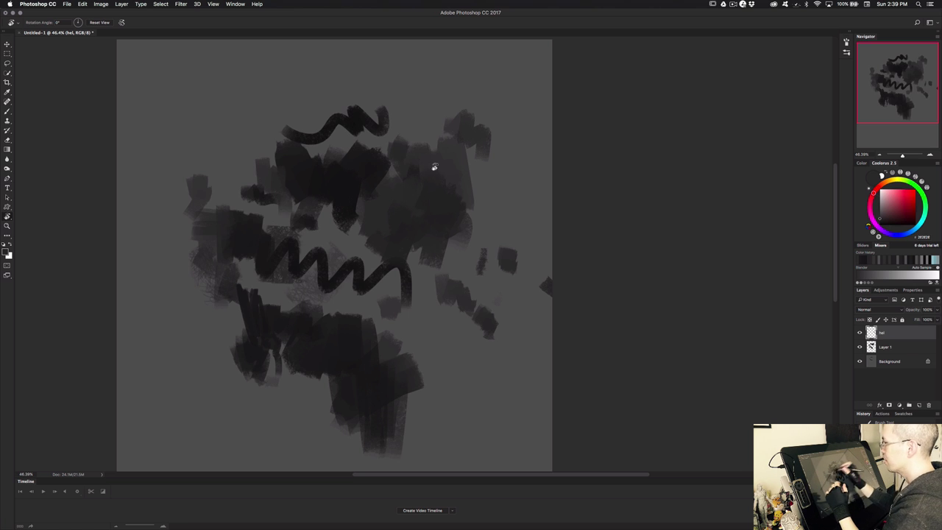
{"action": "left_click", "coordinate": [11, 112]}
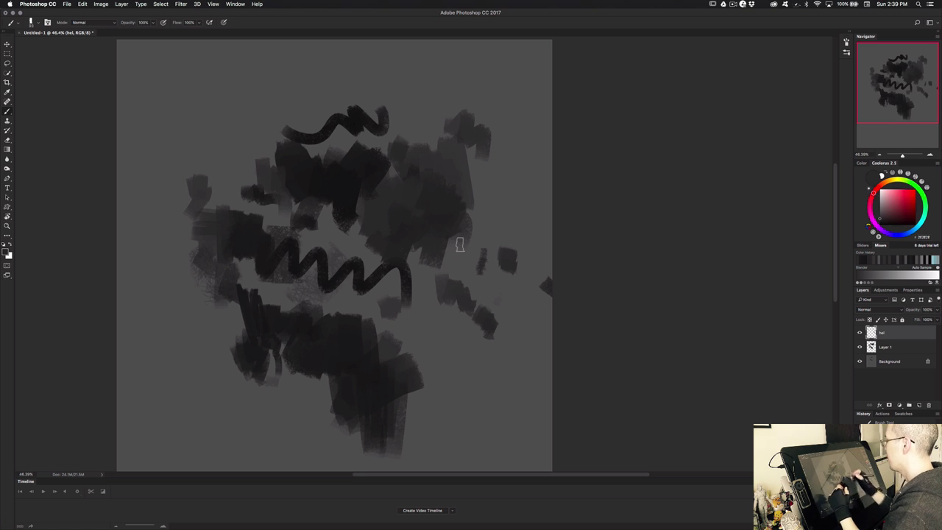
Zoom the canvas out to about 14%, rotate the view to 30°, and reset its rotation to 0°
{"action": "scroll", "coordinate": [238, 227], "scroll_direction": "up", "scroll_amount": 5}
{"action": "scroll", "coordinate": [237, 226], "scroll_direction": "down", "scroll_amount": 15}
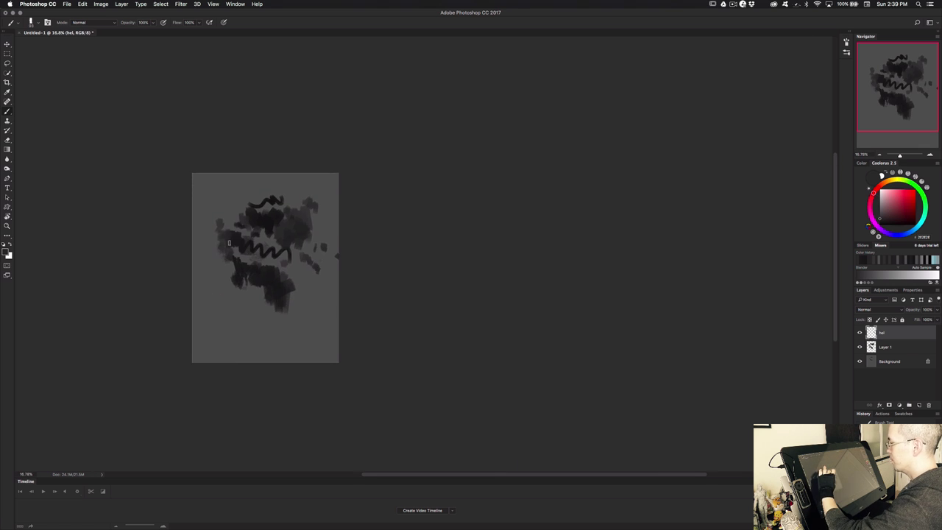
{"action": "key", "text": "r"}
{"action": "left_click_drag", "start_coordinate": [239, 239], "coordinate": [324, 222]}
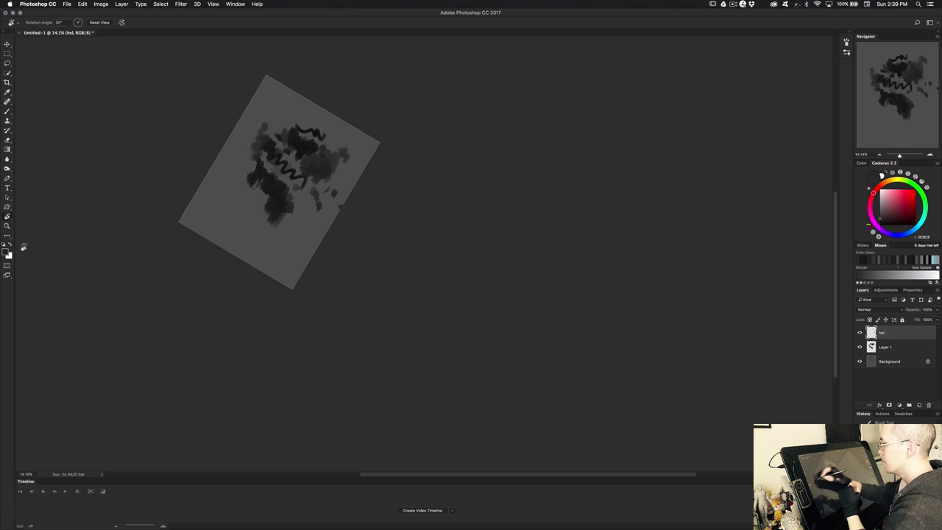
{"action": "double_click", "coordinate": [9, 217]}
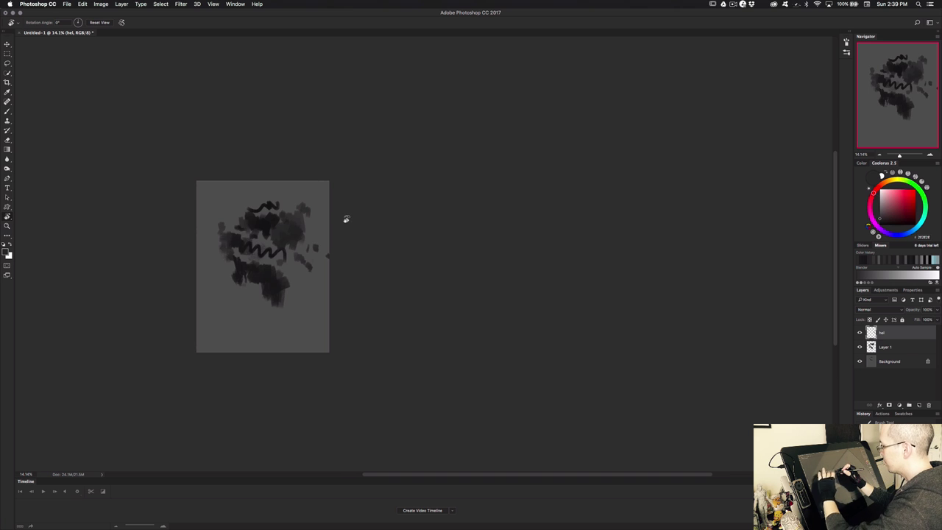
Zoom in to about 91% and pan to the small dabs along the canvas's right edge
{"action": "scroll", "coordinate": [344, 203], "scroll_direction": "up", "scroll_amount": 10}
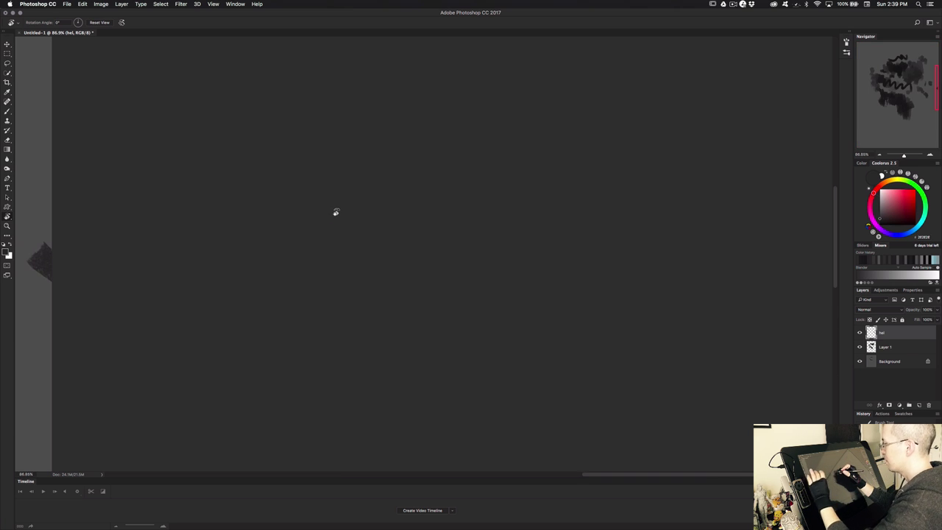
{"action": "scroll", "coordinate": [40, 210], "scroll_direction": "left", "scroll_amount": 10}
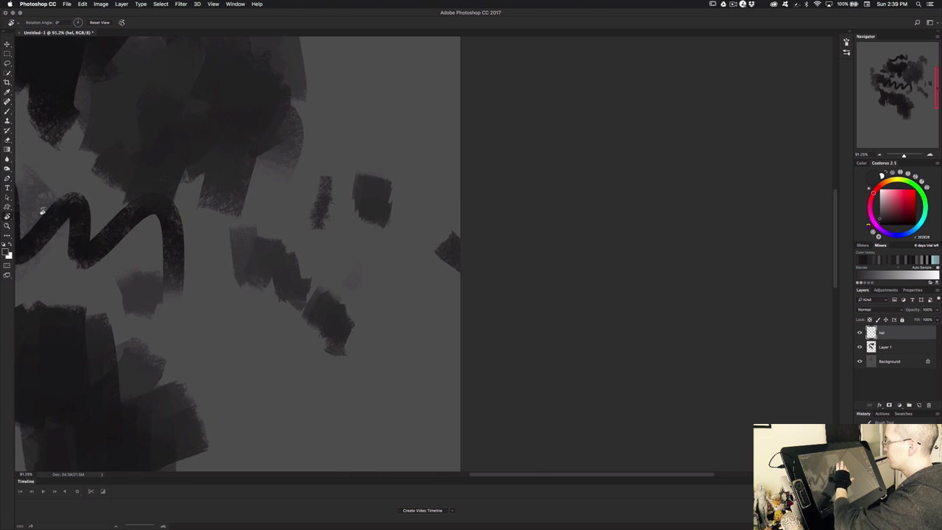
Zoom the canvas out to about 33% and return to the Brush tool
{"action": "scroll", "coordinate": [196, 199], "scroll_direction": "left", "scroll_amount": 5}
{"action": "scroll", "coordinate": [200, 237], "scroll_direction": "down", "scroll_amount": 5}
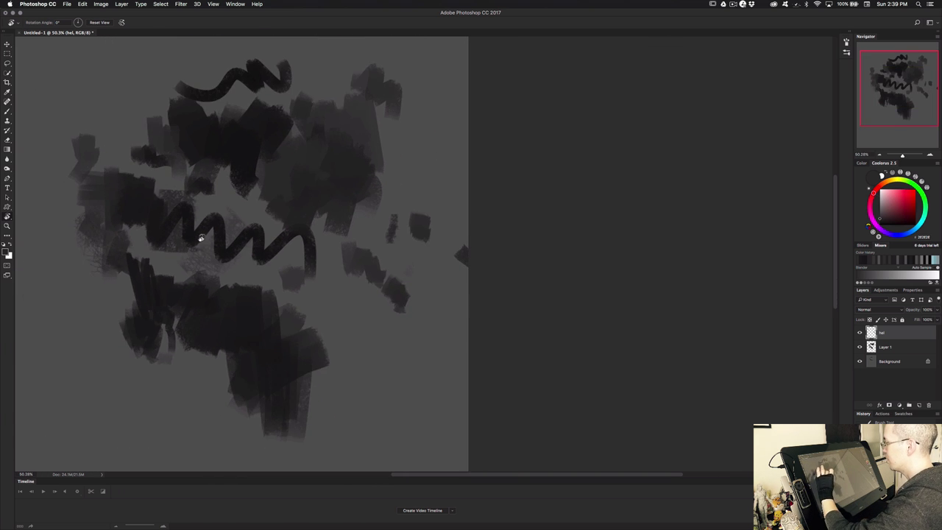
{"action": "scroll", "coordinate": [191, 240], "scroll_direction": "left", "scroll_amount": 8}
{"action": "scroll", "coordinate": [206, 231], "scroll_direction": "down", "scroll_amount": 2}
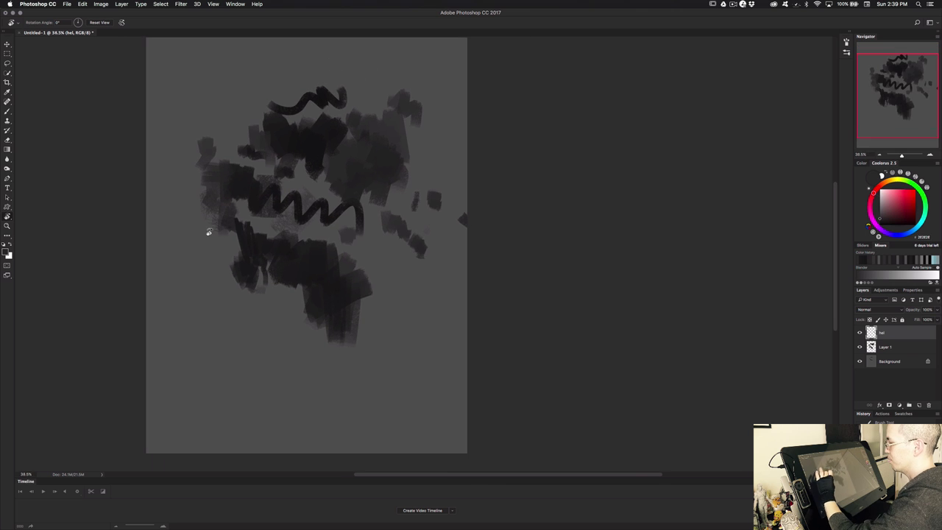
{"action": "left_click", "coordinate": [9, 112]}
{"action": "scroll", "coordinate": [405, 216], "scroll_direction": "left", "scroll_amount": 6}
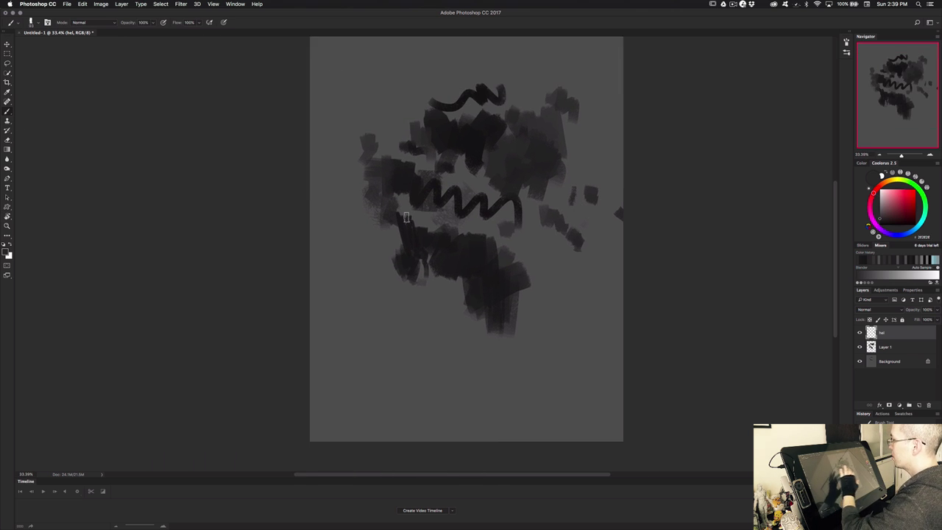
Pan the canvas sideways and back, and review the flick panning option in the Tools preferences without changing it
{"action": "scroll", "coordinate": [570, 220], "scroll_direction": "right", "scroll_amount": 3}
{"action": "scroll", "coordinate": [227, 267], "scroll_direction": "right", "scroll_amount": 10}
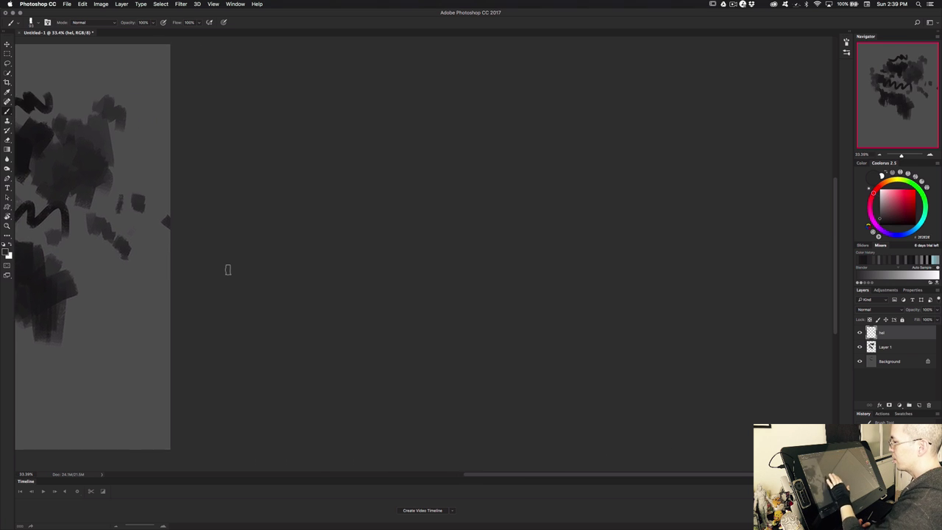
{"action": "scroll", "coordinate": [83, 226], "scroll_direction": "left", "scroll_amount": 10}
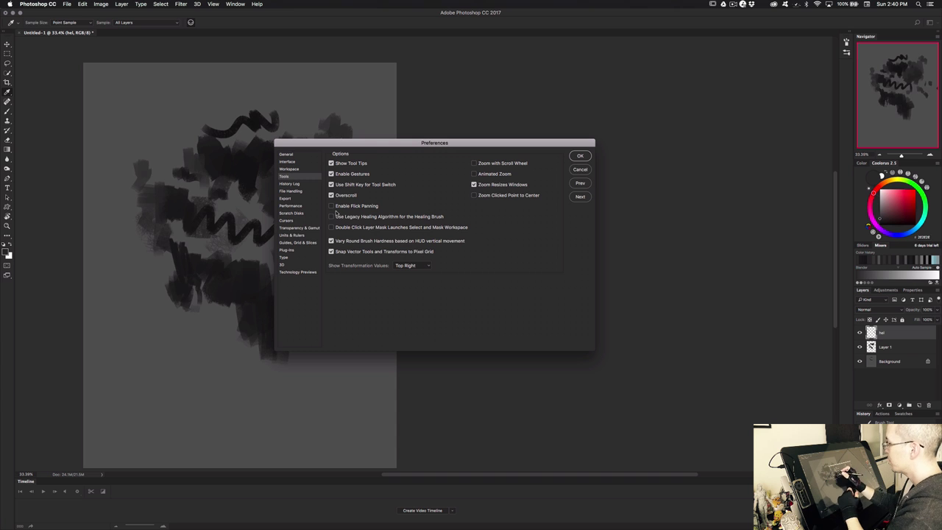
{"action": "left_click", "coordinate": [578, 172]}
Pan the canvas back and forth across the workspace with the Hand tool
{"action": "left_click_drag", "start_coordinate": [249, 174], "coordinate": [542, 256]}
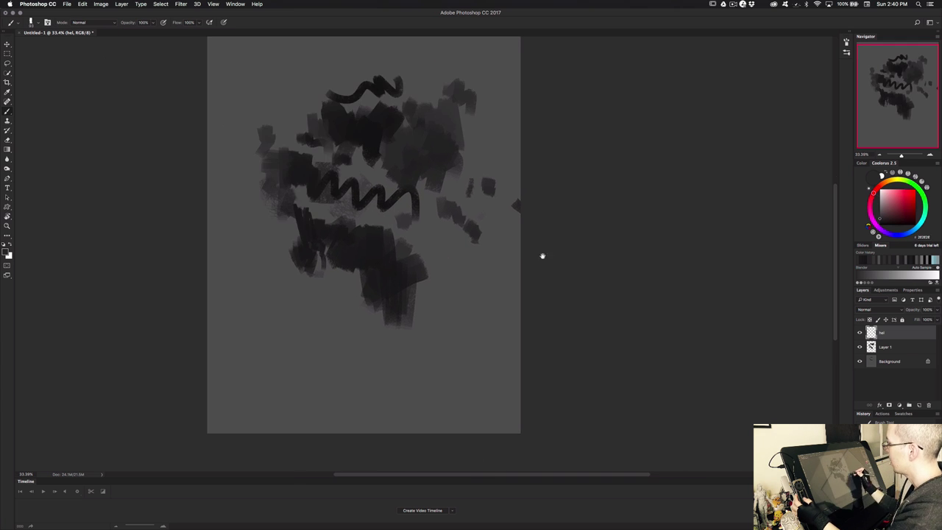
{"action": "left_click_drag", "start_coordinate": [438, 282], "coordinate": [284, 339]}
{"action": "left_click_drag", "start_coordinate": [428, 246], "coordinate": [595, 227]}
{"action": "mouse_move", "coordinate": [480, 246]}
{"action": "left_mouse_down"}
{"action": "mouse_move", "coordinate": [612, 243]}
{"action": "mouse_move", "coordinate": [295, 257]}
{"action": "mouse_move", "coordinate": [360, 218]}
{"action": "mouse_move", "coordinate": [436, 203]}
{"action": "mouse_move", "coordinate": [378, 210]}
{"action": "mouse_move", "coordinate": [420, 198]}
{"action": "mouse_move", "coordinate": [271, 272]}
{"action": "mouse_move", "coordinate": [337, 210]}
{"action": "mouse_move", "coordinate": [340, 217]}
{"action": "mouse_move", "coordinate": [215, 228]}
{"action": "mouse_move", "coordinate": [360, 259]}
{"action": "mouse_move", "coordinate": [492, 315]}
{"action": "mouse_move", "coordinate": [33, 279]}
{"action": "mouse_move", "coordinate": [111, 276]}
{"action": "mouse_move", "coordinate": [320, 213]}
{"action": "left_mouse_up"}
{"action": "mouse_move", "coordinate": [31, 266]}
{"action": "left_mouse_down"}
{"action": "mouse_move", "coordinate": [328, 244]}
{"action": "mouse_move", "coordinate": [313, 248]}
{"action": "left_mouse_up"}
{"action": "scroll", "coordinate": [236, 255], "scroll_direction": "left", "scroll_amount": 10}
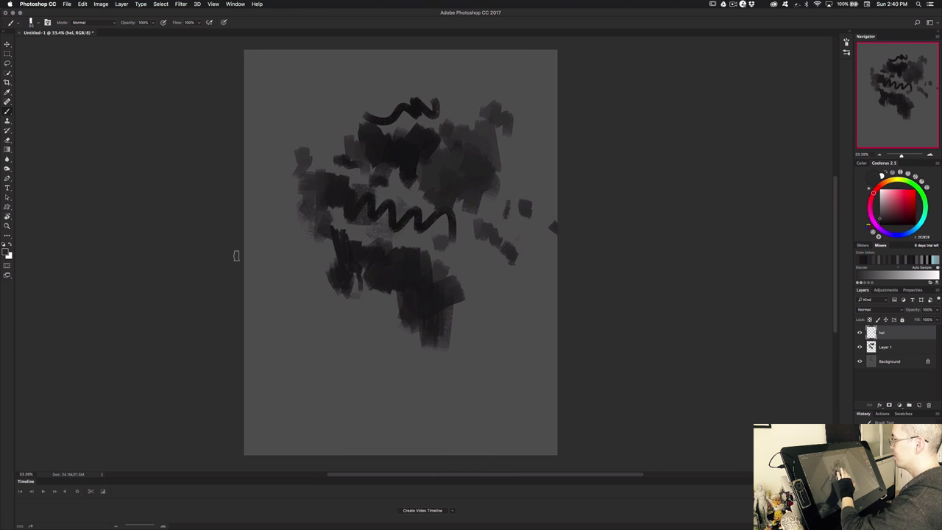
Pan the canvas sideways and up and down by touch, and bring the whole page back into view
{"action": "scroll", "coordinate": [236, 256], "scroll_direction": "right", "scroll_amount": 15}
{"action": "scroll", "coordinate": [236, 256], "scroll_direction": "left", "scroll_amount": 10}
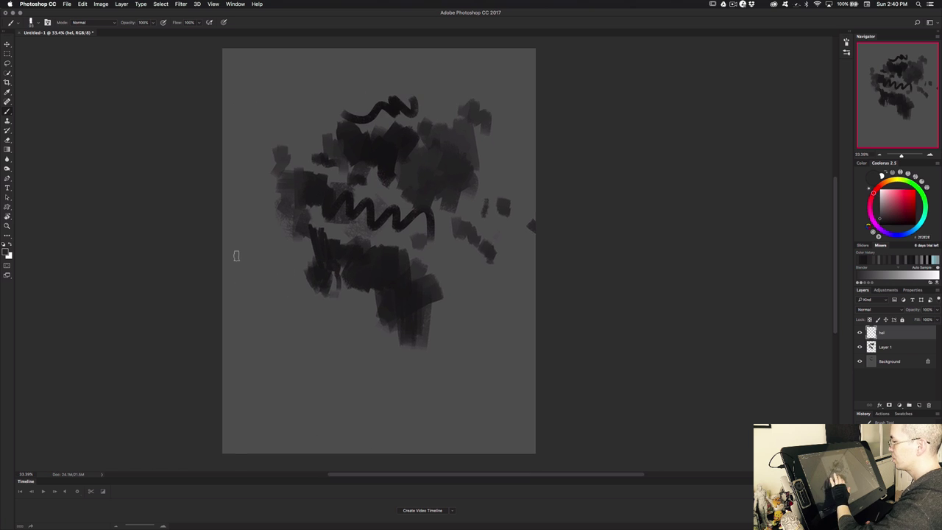
{"action": "scroll", "coordinate": [235, 255], "scroll_direction": "right", "scroll_amount": 2}
{"action": "scroll", "coordinate": [267, 283], "scroll_direction": "left", "scroll_amount": 1}
{"action": "scroll", "coordinate": [267, 283], "scroll_direction": "up", "scroll_amount": 10}
{"action": "scroll", "coordinate": [267, 283], "scroll_direction": "right", "scroll_amount": 4}
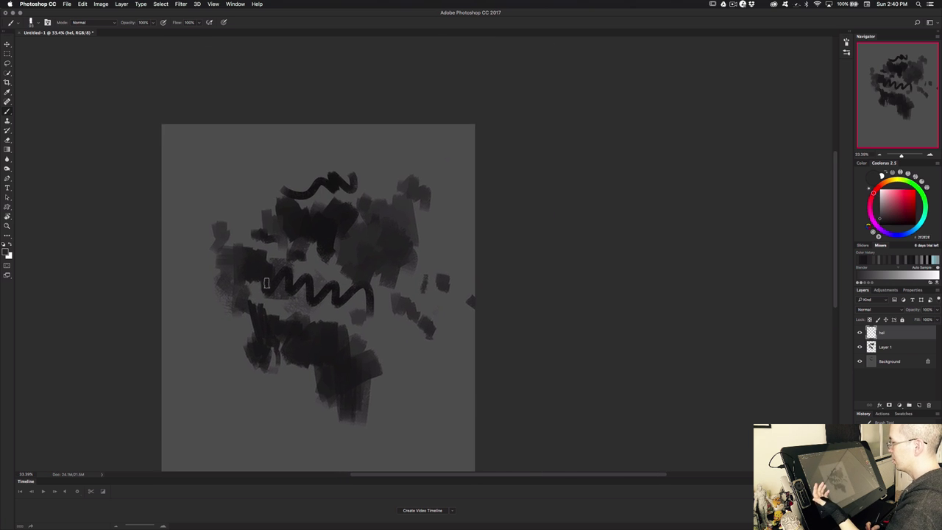
{"action": "scroll", "coordinate": [368, 238], "scroll_direction": "down", "scroll_amount": 10}
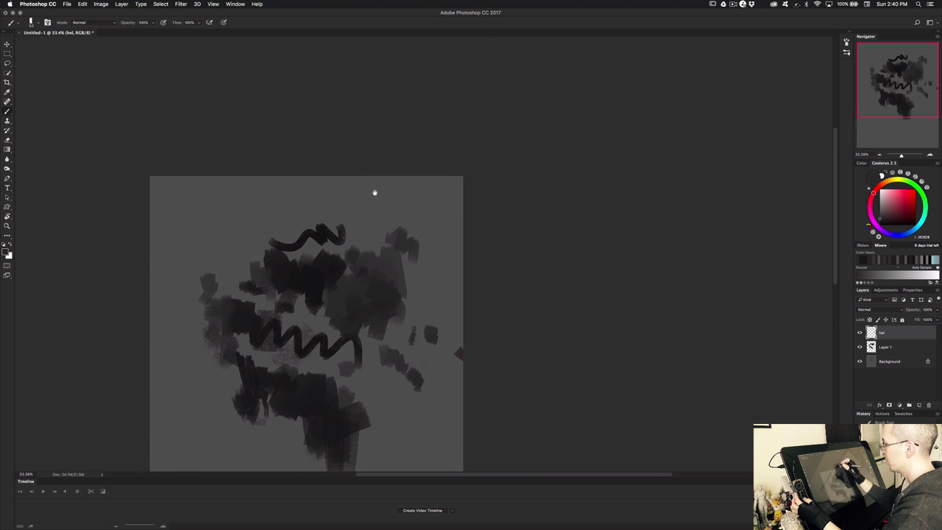
{"action": "scroll", "coordinate": [375, 218], "scroll_direction": "left", "scroll_amount": 5}
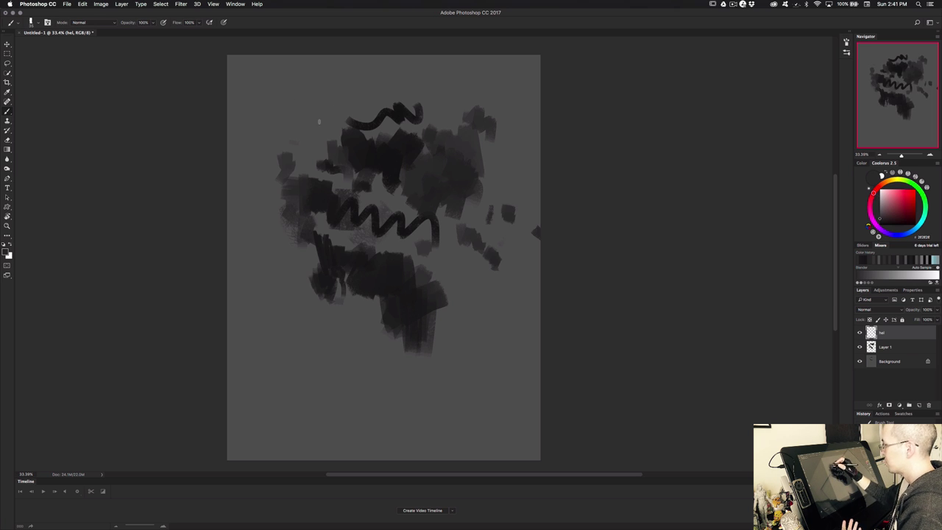
Paint a short blocky stroke near the painting's upper-left dabs and a thin diagonal line near the canvas's right edge
{"action": "mouse_move", "coordinate": [292, 131]}
{"action": "left_mouse_down"}
{"action": "mouse_move", "coordinate": [306, 135]}
{"action": "mouse_move", "coordinate": [313, 169]}
{"action": "left_mouse_up"}
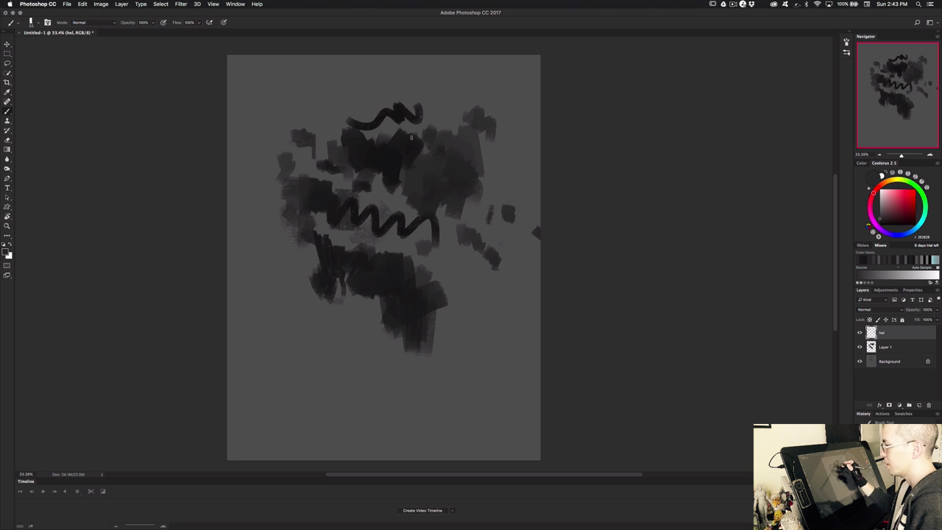
{"action": "left_click_drag", "start_coordinate": [527, 125], "coordinate": [486, 220]}
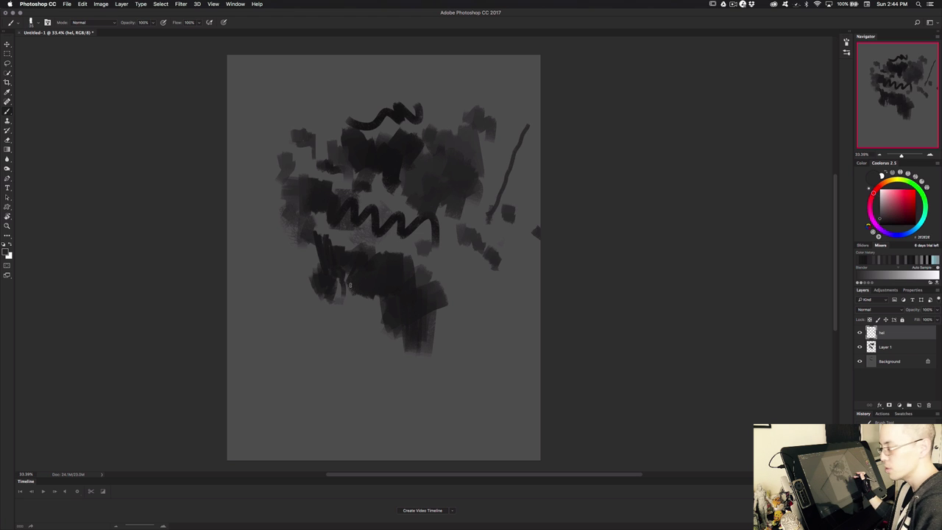
{"action": "scroll", "coordinate": [555, 341], "scroll_direction": "right", "scroll_amount": 8}
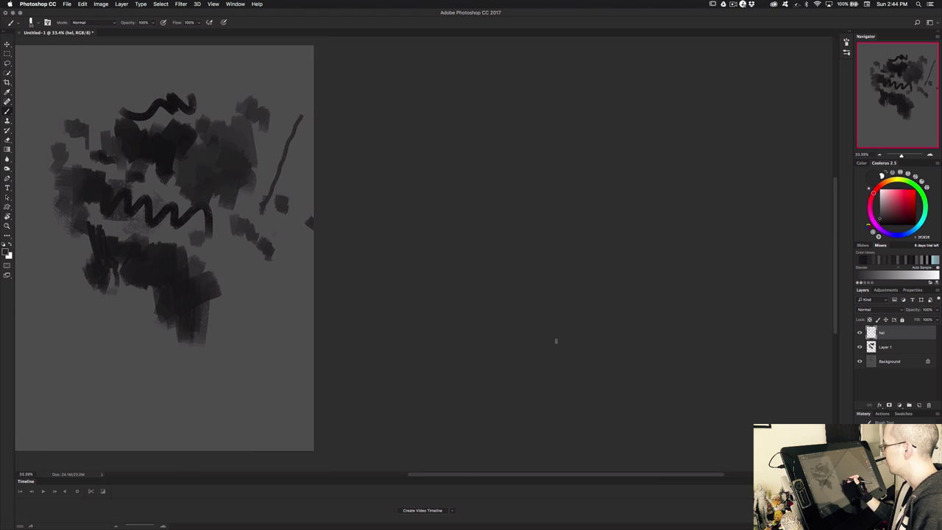
{"action": "scroll", "coordinate": [180, 218], "scroll_direction": "left", "scroll_amount": 10}
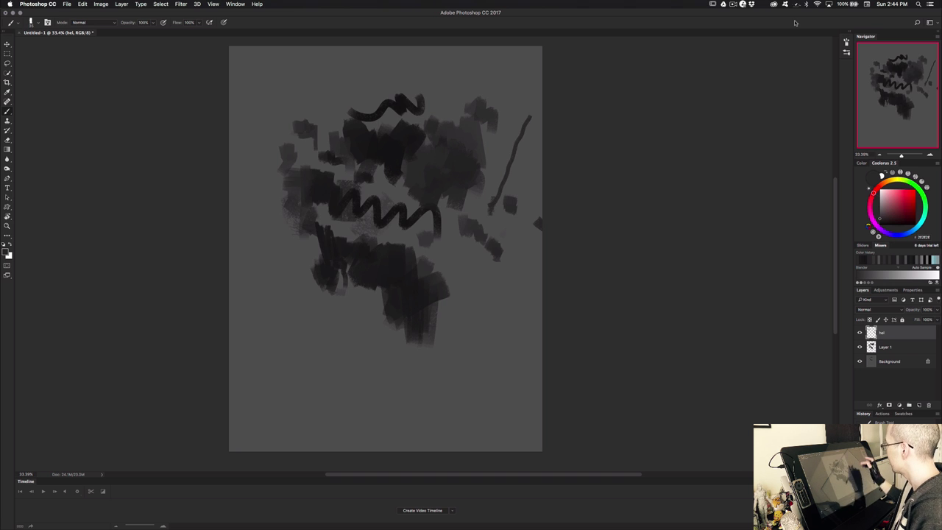
Switch to Wacom Desktop Center and review the Cintiq 27QHDT pen settings and the EK Remote's ExpressKeys assignments
{"action": "mouse_move", "coordinate": [552, 527]}
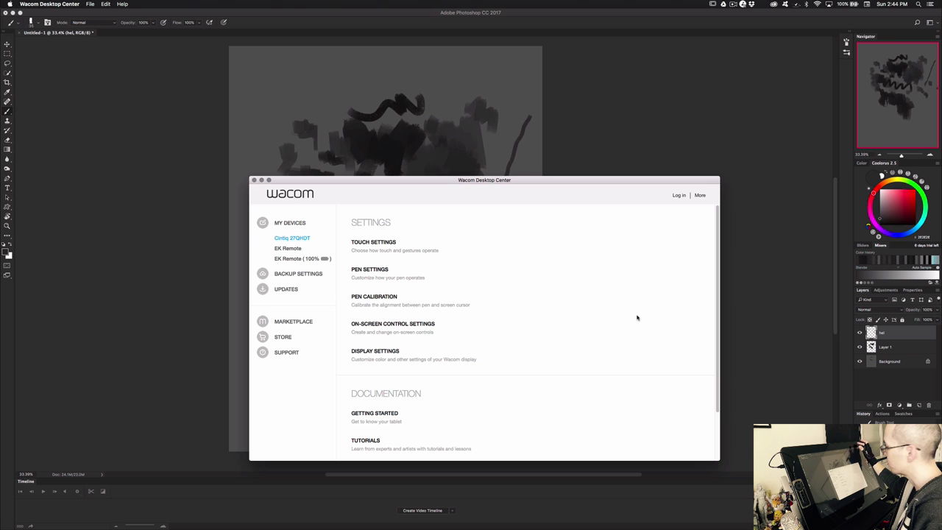
{"action": "left_click_drag", "start_coordinate": [515, 180], "coordinate": [467, 77]}
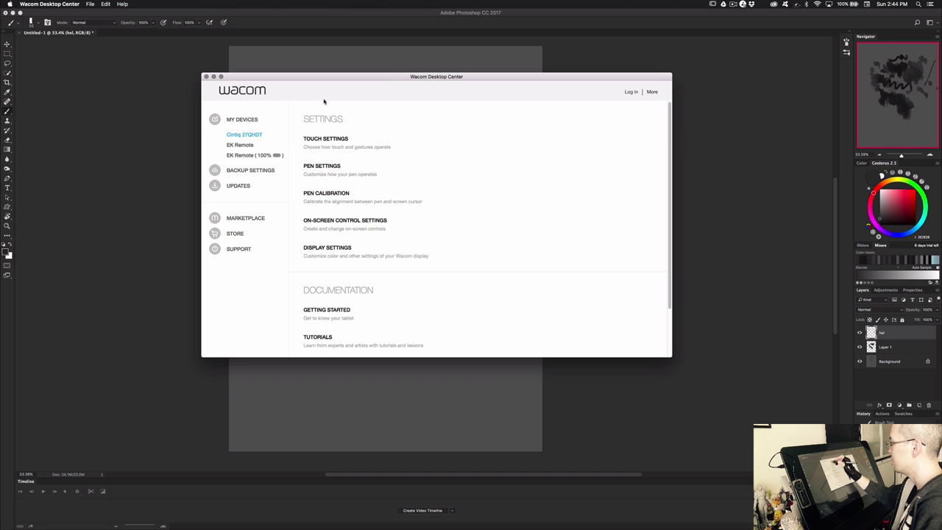
{"action": "left_click", "coordinate": [354, 136]}
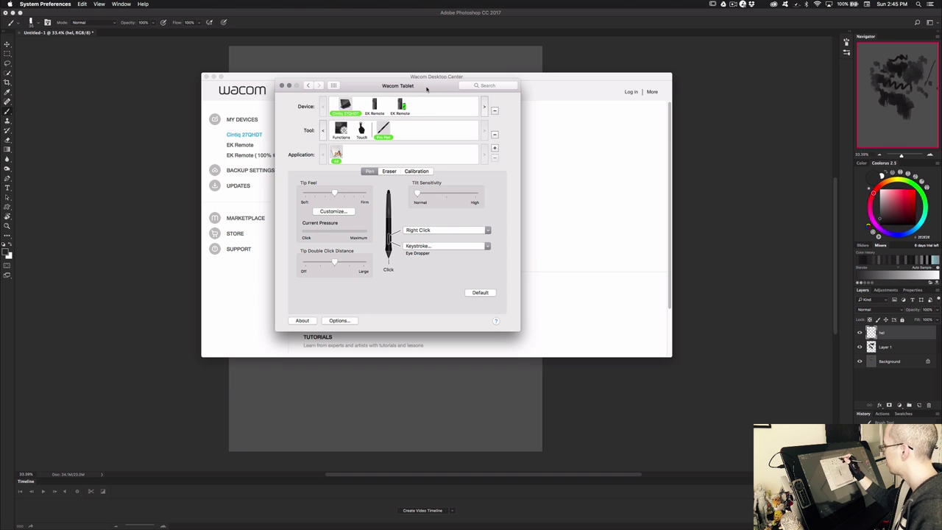
{"action": "left_click_drag", "start_coordinate": [427, 89], "coordinate": [457, 64]}
{"action": "left_click", "coordinate": [406, 82]}
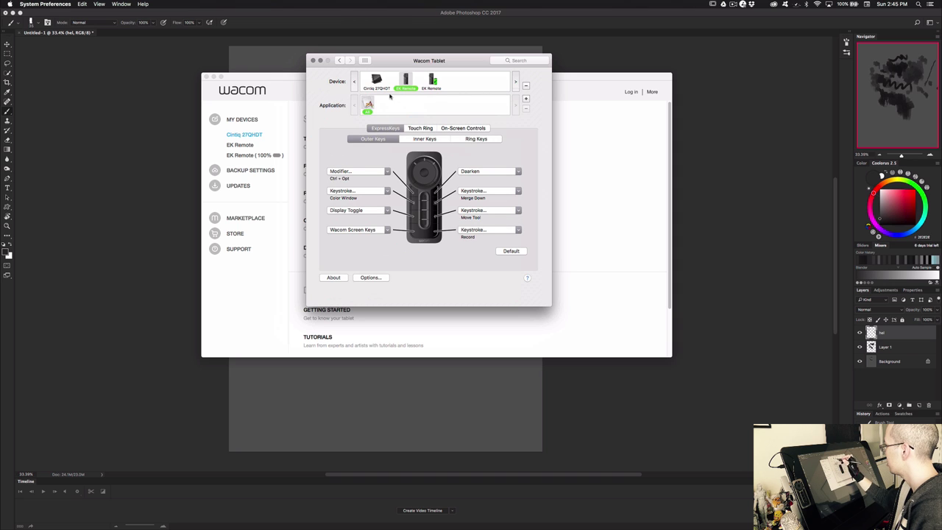
{"action": "left_click", "coordinate": [379, 82]}
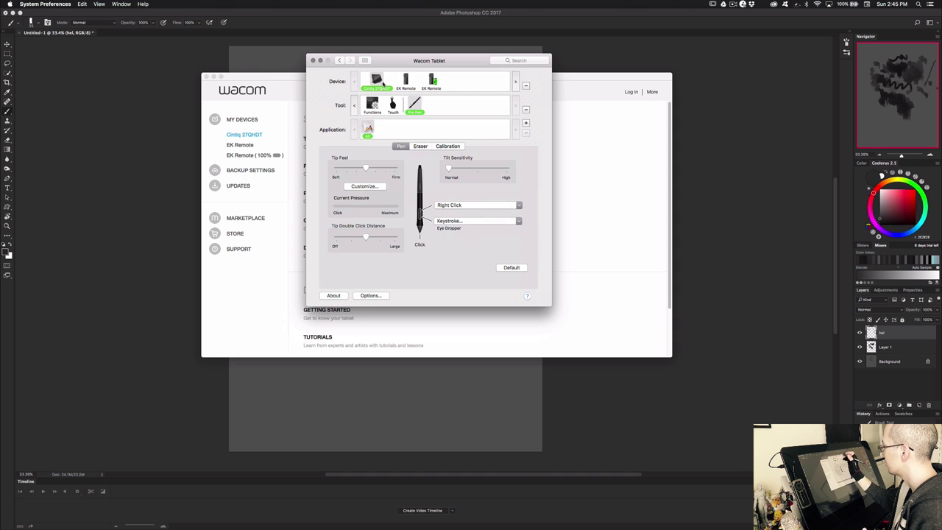
{"action": "left_click", "coordinate": [312, 60]}
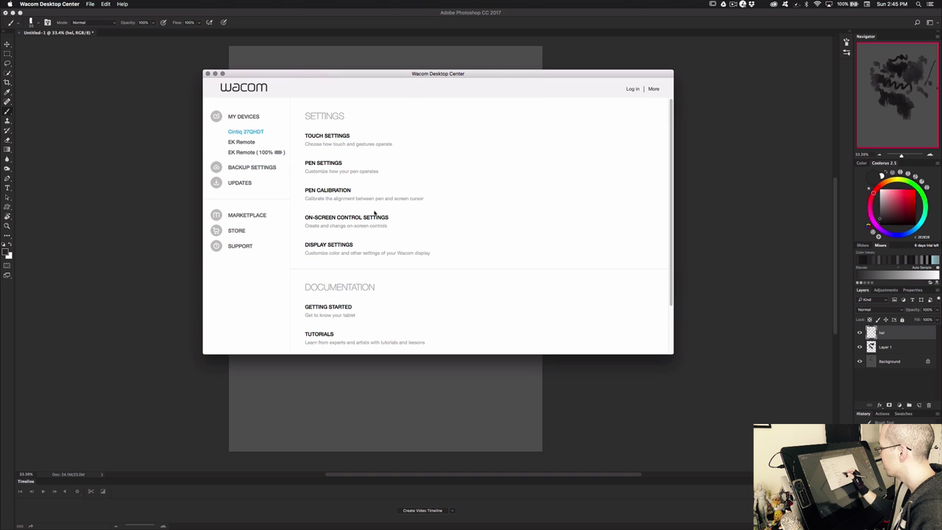
Open the Cintiq's display settings, keep the color setting on Custom Color, and open its color values
{"action": "left_click", "coordinate": [345, 246]}
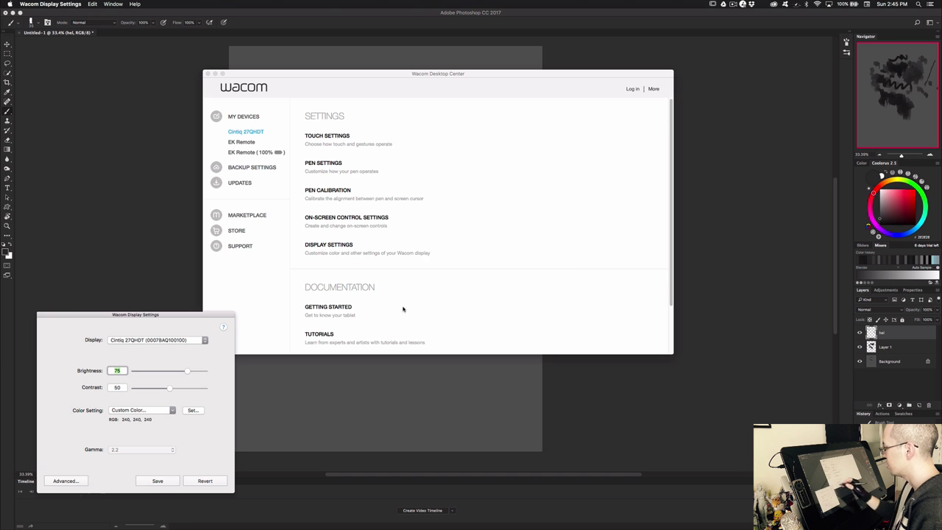
{"action": "left_click_drag", "start_coordinate": [212, 317], "coordinate": [436, 112]}
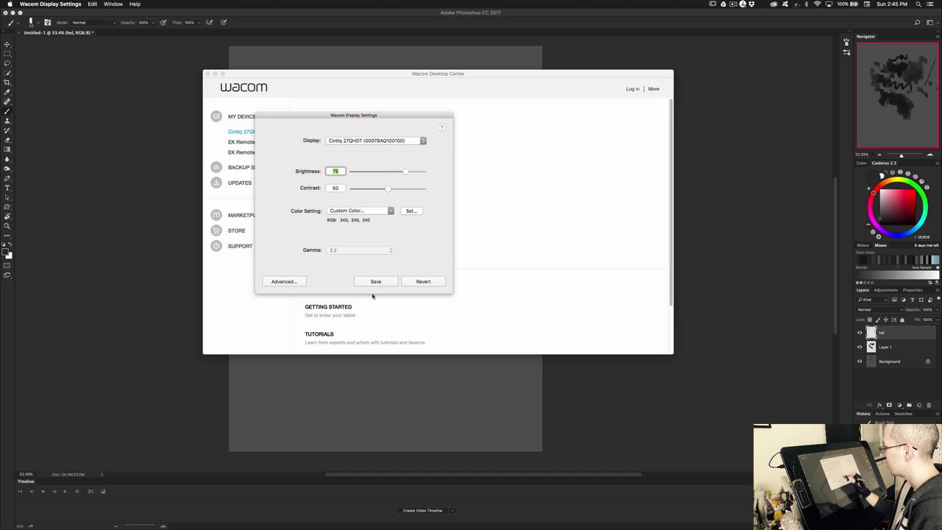
{"action": "left_click", "coordinate": [381, 212]}
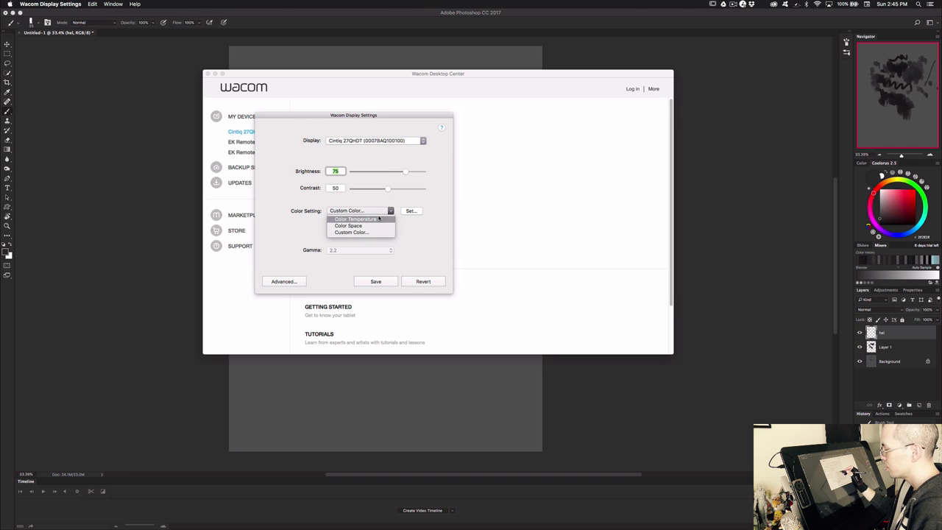
{"action": "left_click", "coordinate": [345, 232]}
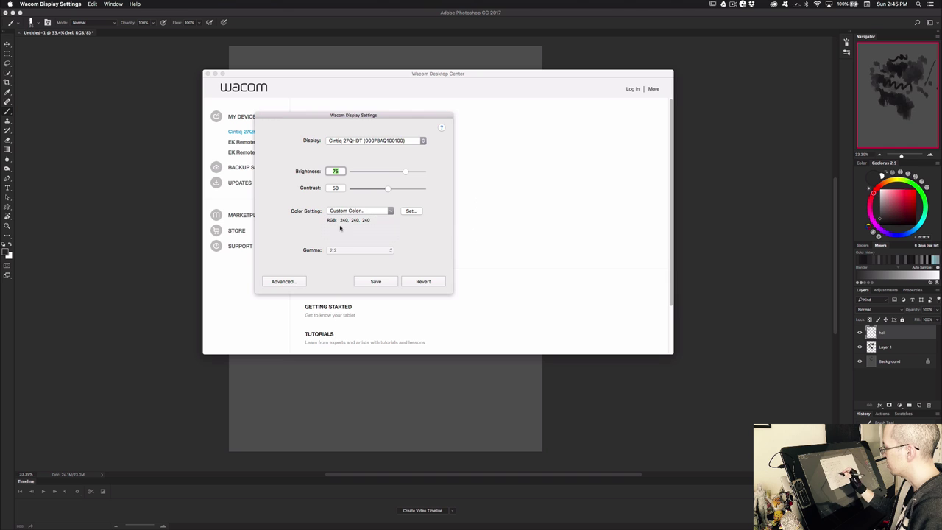
{"action": "left_click", "coordinate": [409, 212]}
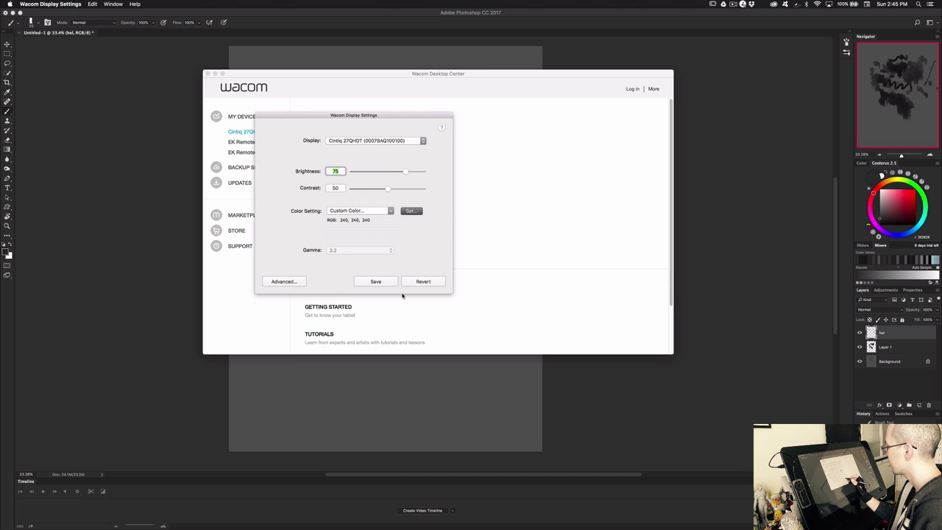
Step through the custom color attributes Hue, Saturation, Gain and Offset, and cancel the color dialog
{"action": "left_click", "coordinate": [513, 112]}
{"action": "left_click", "coordinate": [514, 99]}
{"action": "left_click", "coordinate": [514, 113]}
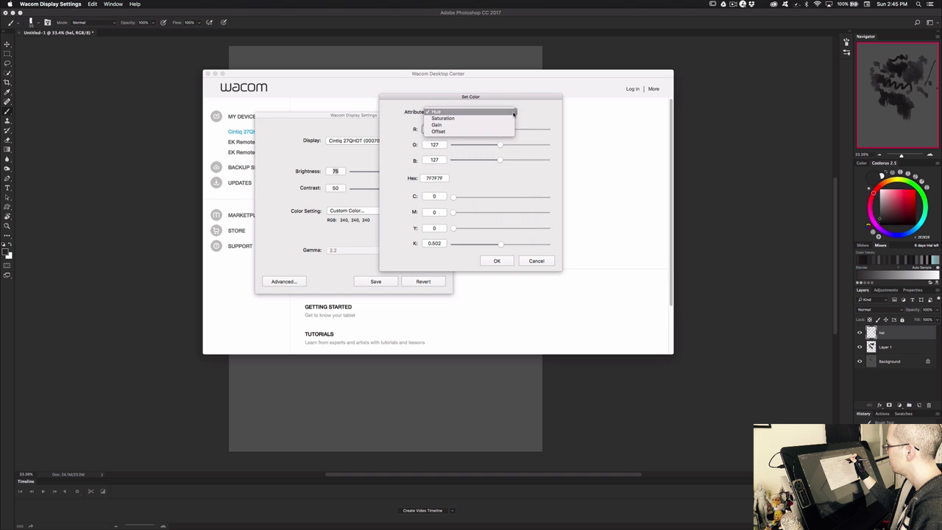
{"action": "left_click", "coordinate": [512, 118]}
{"action": "left_click", "coordinate": [513, 112]}
{"action": "left_click", "coordinate": [509, 118]}
{"action": "left_click", "coordinate": [513, 112]}
{"action": "left_click", "coordinate": [509, 121]}
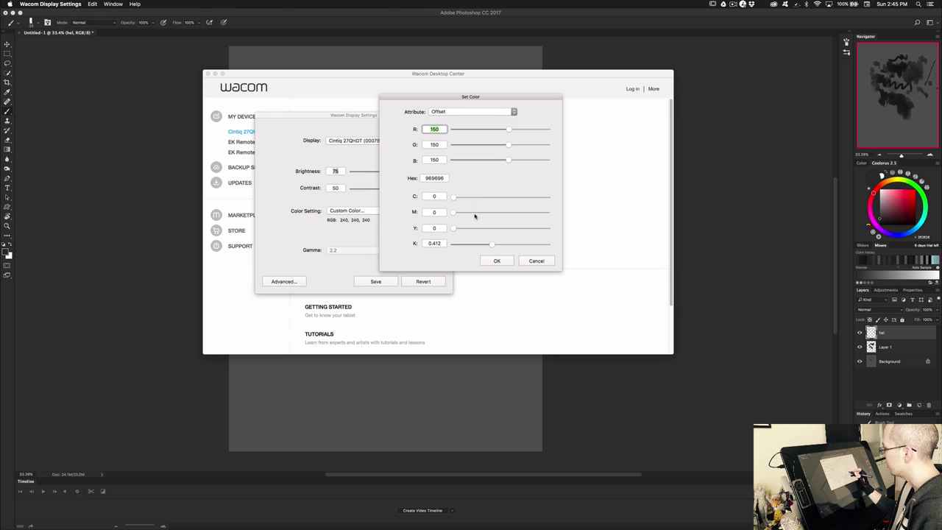
{"action": "left_click_drag", "start_coordinate": [506, 100], "coordinate": [505, 94]}
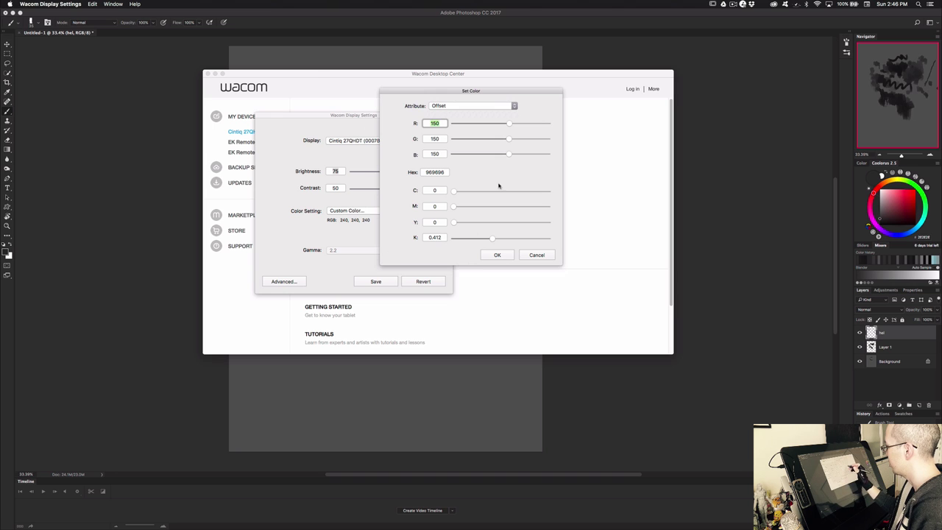
{"action": "left_click", "coordinate": [544, 258]}
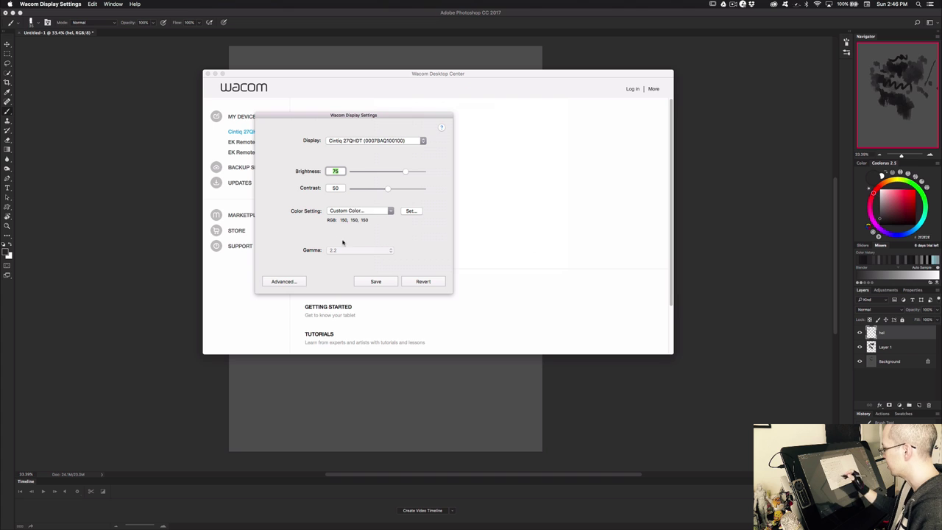
Review the advanced display options without changing them, and save the Cintiq's display settings
{"action": "left_click", "coordinate": [294, 284]}
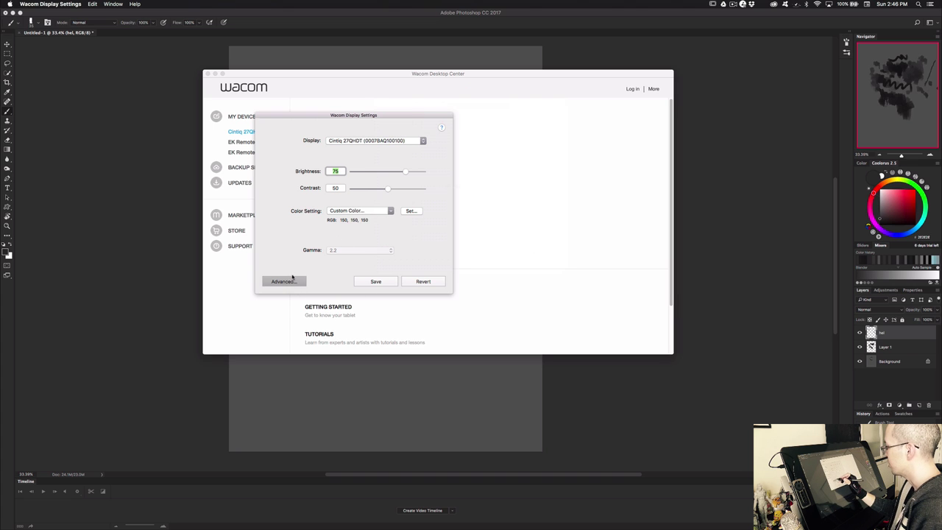
{"action": "left_click_drag", "start_coordinate": [508, 138], "coordinate": [479, 130]}
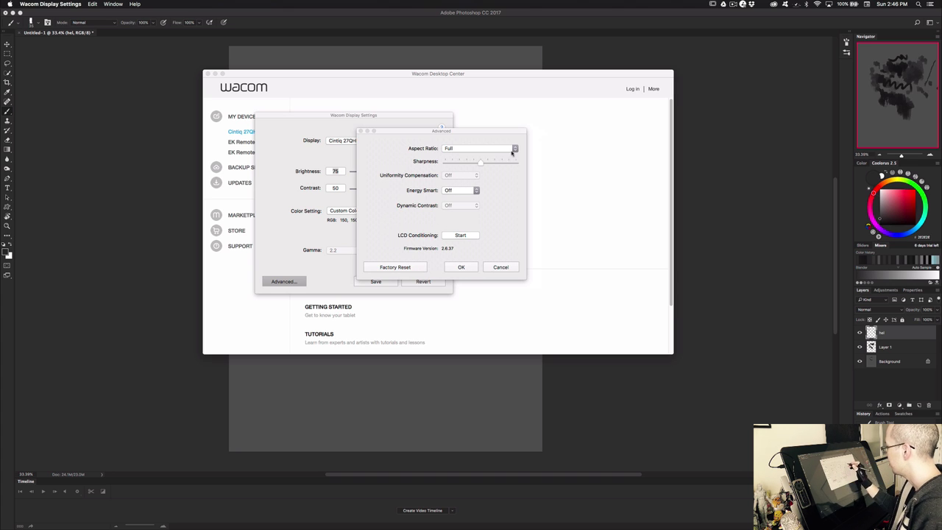
{"action": "left_click", "coordinate": [507, 267]}
{"action": "left_click_drag", "start_coordinate": [395, 116], "coordinate": [452, 109]}
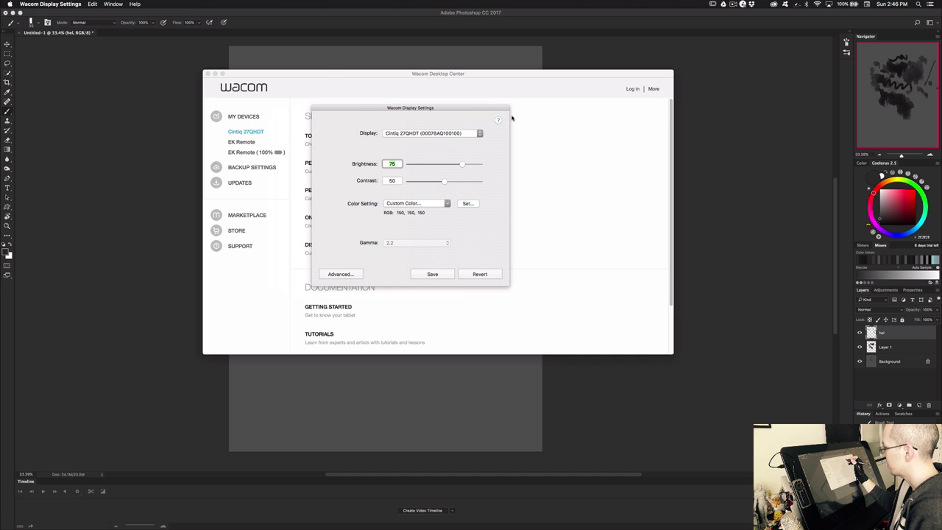
{"action": "left_click", "coordinate": [442, 275]}
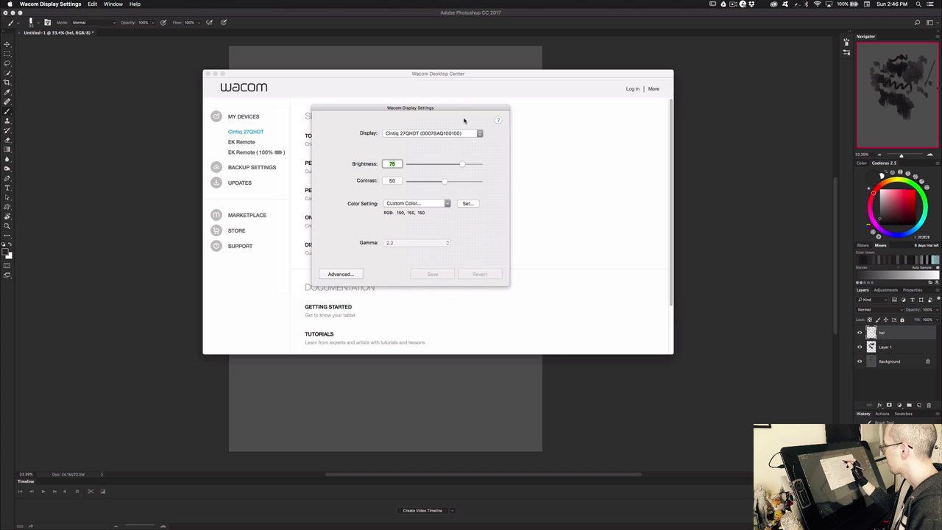
Rearrange the Wacom Display Settings and Desktop Center windows so the upper part of the settings list is uncovered
{"action": "left_click_drag", "start_coordinate": [456, 116], "coordinate": [410, 243]}
{"action": "left_click_drag", "start_coordinate": [485, 74], "coordinate": [452, 74]}
{"action": "left_click_drag", "start_coordinate": [418, 239], "coordinate": [407, 209]}
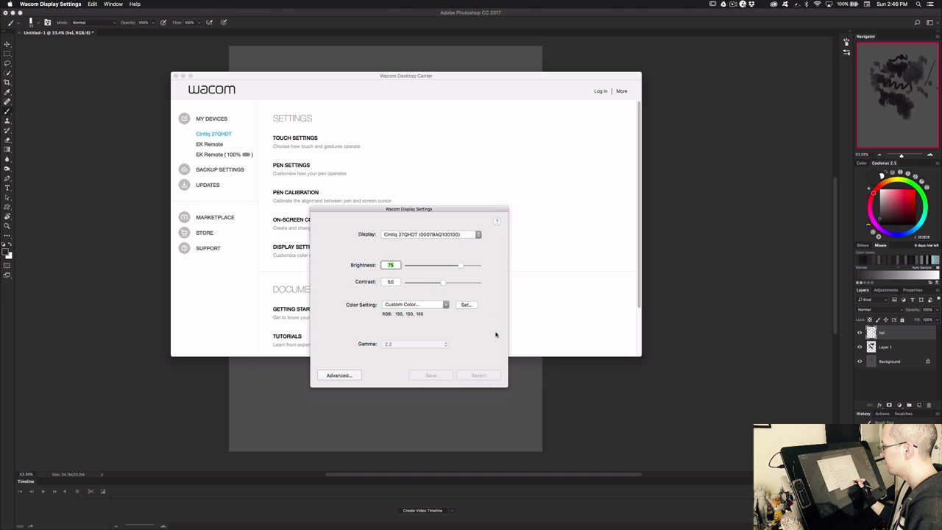
Move the overlapping Wacom windows apart, quit Wacom Display Settings, and reposition the Wacom Desktop Center window
{"action": "left_click_drag", "start_coordinate": [353, 207], "coordinate": [355, 209]}
{"action": "left_click_drag", "start_coordinate": [359, 78], "coordinate": [360, 66]}
{"action": "left_click", "coordinate": [349, 209]}
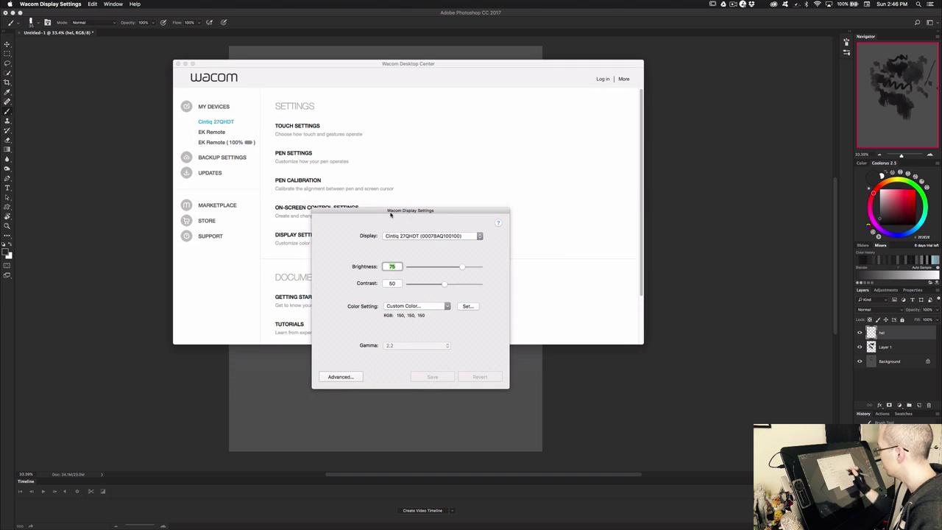
{"action": "left_click", "coordinate": [58, 6]}
{"action": "left_click", "coordinate": [48, 93]}
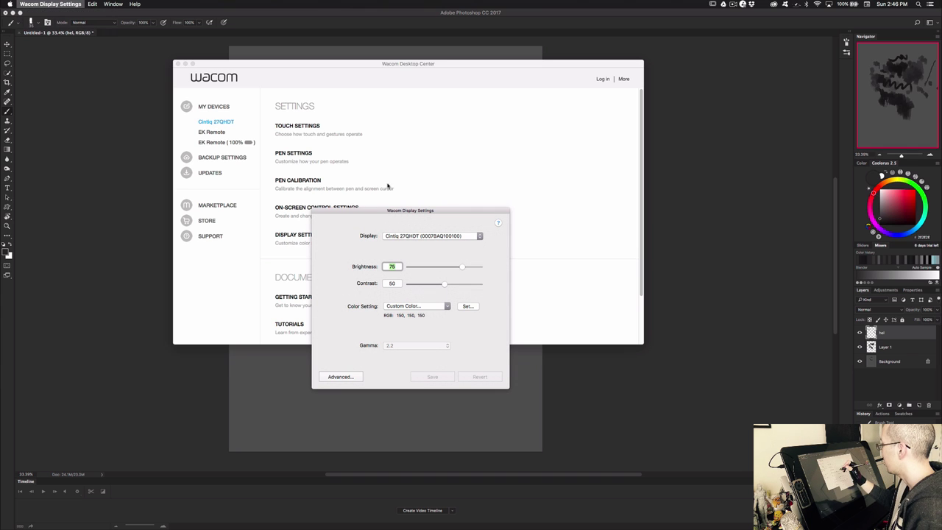
{"action": "left_click_drag", "start_coordinate": [464, 67], "coordinate": [461, 107]}
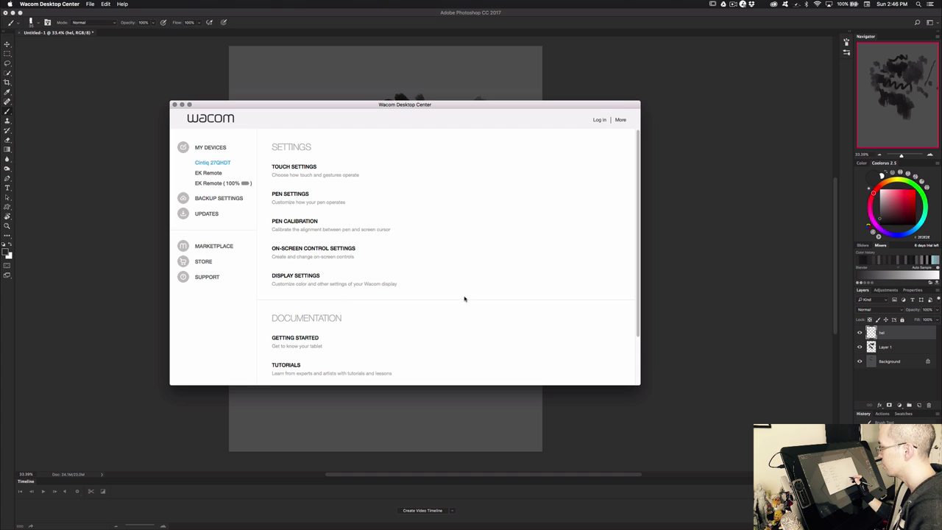
Look over the local and cloud backup options and the Cintiq 27QHDT settings page, and leave Wacom Desktop Center
{"action": "left_click", "coordinate": [234, 201]}
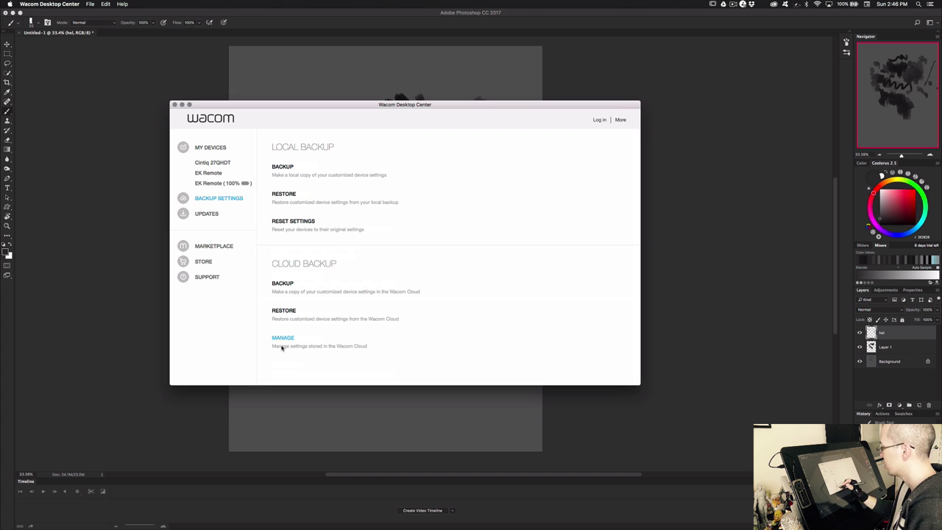
{"action": "left_click", "coordinate": [221, 163]}
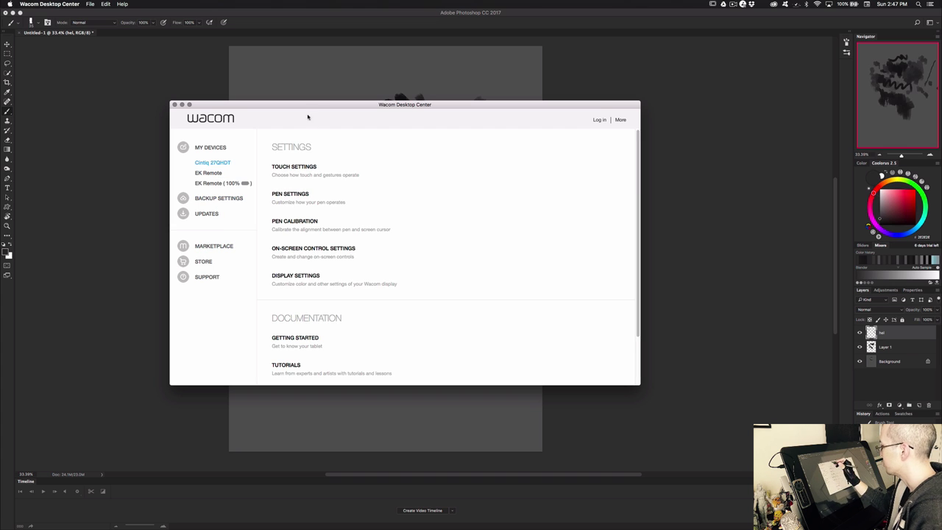
{"action": "left_click_drag", "start_coordinate": [307, 116], "coordinate": [312, 114]}
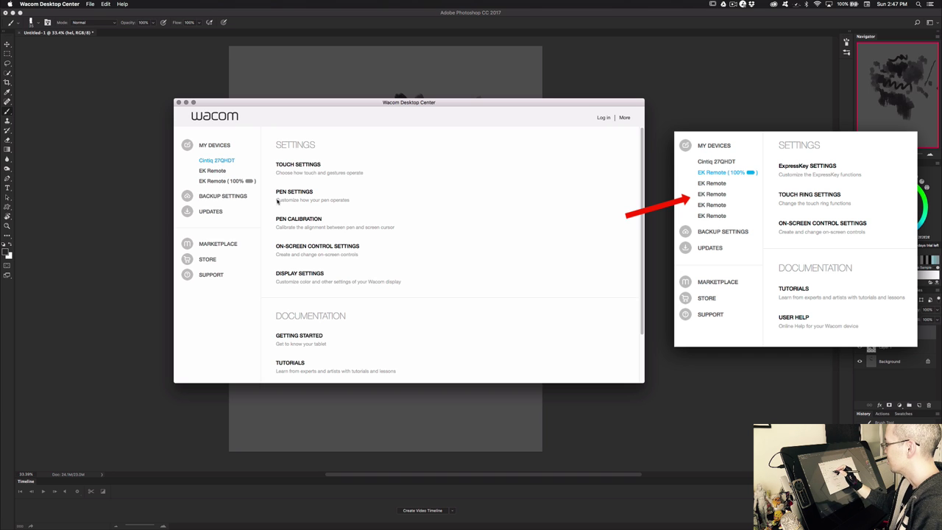
{"action": "left_click_drag", "start_coordinate": [365, 104], "coordinate": [374, 103]}
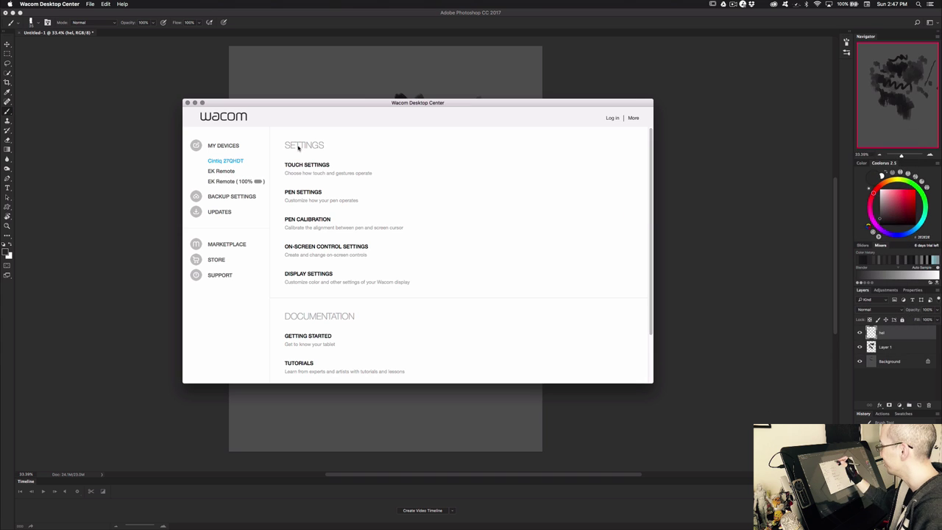
{"action": "left_click_drag", "start_coordinate": [356, 116], "coordinate": [359, 113]}
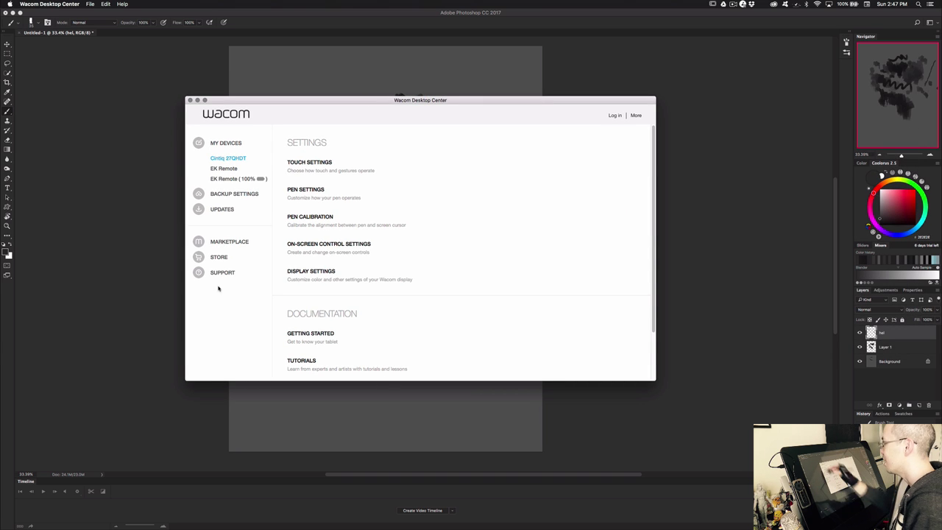
{"action": "left_click", "coordinate": [61, 4]}
{"action": "left_click", "coordinate": [70, 68]}
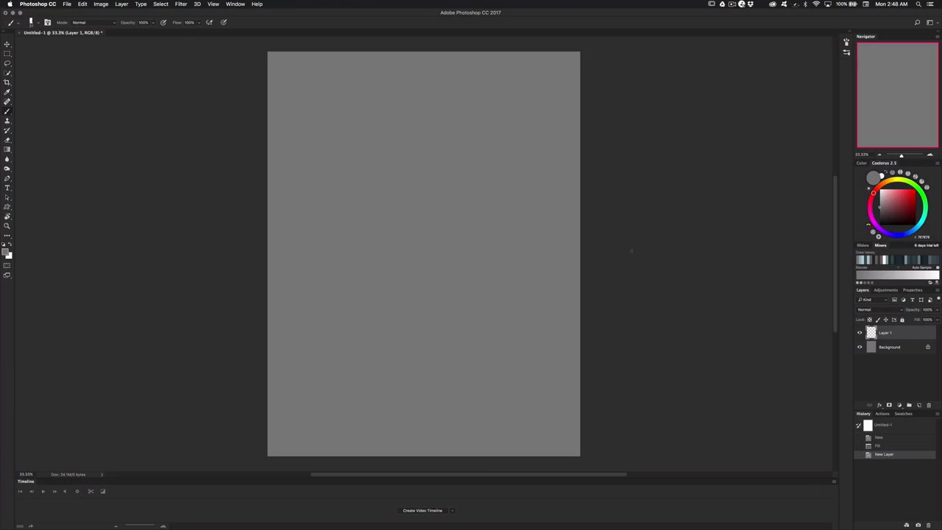
Brush long, sweeping test strokes in gray across Layer 1 of the blank gray canvas
{"action": "left_click_drag", "start_coordinate": [631, 251], "coordinate": [515, 221]}
{"action": "left_click_drag", "start_coordinate": [515, 184], "coordinate": [648, 258]}
{"action": "left_click_drag", "start_coordinate": [478, 184], "coordinate": [683, 273]}
{"action": "left_click_drag", "start_coordinate": [478, 147], "coordinate": [700, 212]}
{"action": "left_click_drag", "start_coordinate": [442, 118], "coordinate": [662, 184]}
{"action": "left_click_drag", "start_coordinate": [501, 95], "coordinate": [578, 112]}
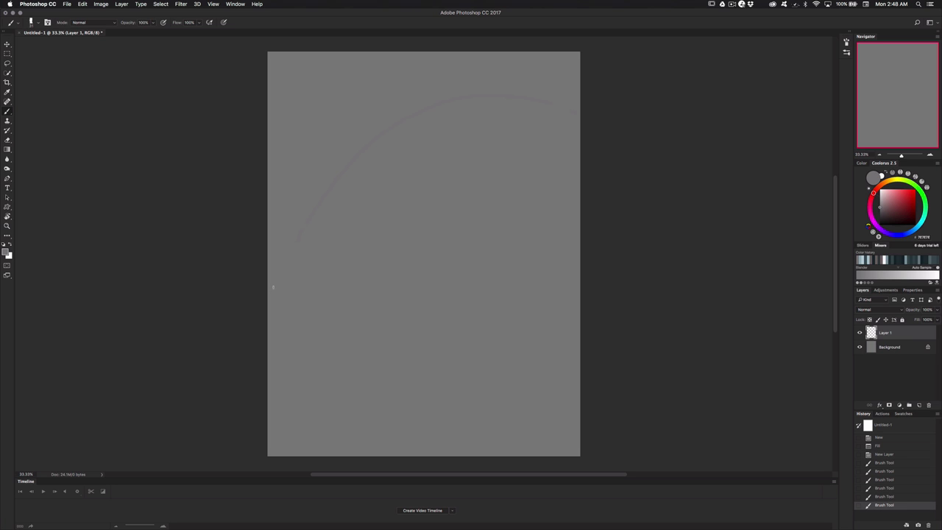
{"action": "left_click_drag", "start_coordinate": [530, 240], "coordinate": [633, 231]}
{"action": "left_click_drag", "start_coordinate": [730, 258], "coordinate": [656, 265]}
{"action": "right_click", "coordinate": [629, 245]}
{"action": "left_click", "coordinate": [649, 268]}
{"action": "left_click_drag", "start_coordinate": [592, 269], "coordinate": [443, 319]}
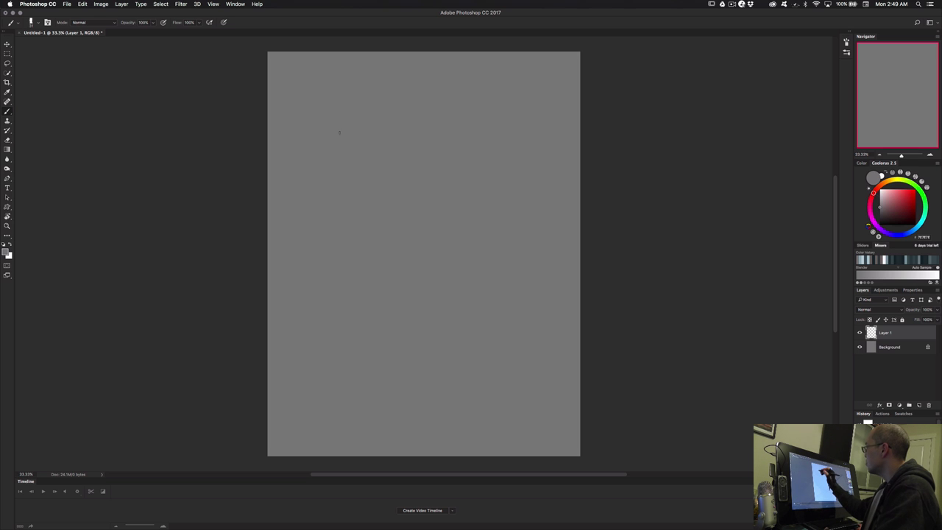
Reset the foreground color to black and scribble small zigzag test strokes on the upper part of Layer 1
{"action": "left_click_drag", "start_coordinate": [371, 142], "coordinate": [382, 156]}
{"action": "key", "text": "d"}
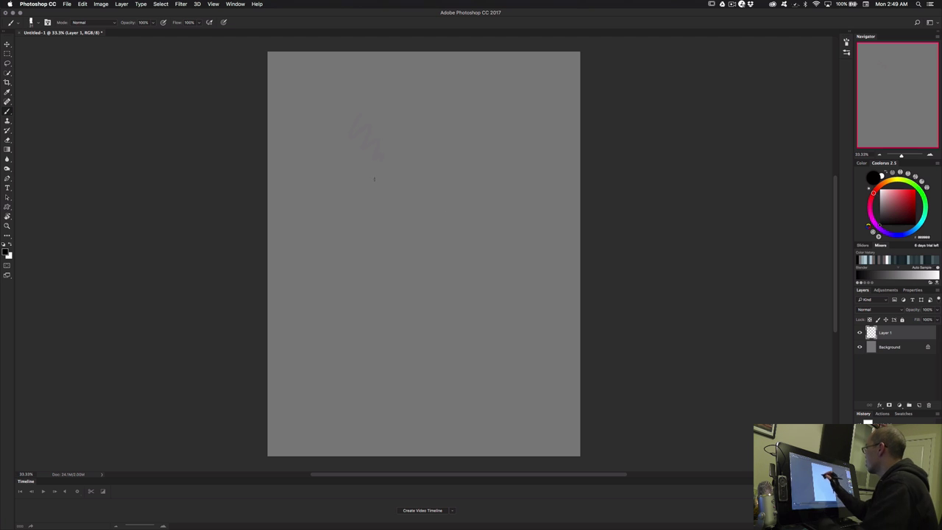
{"action": "mouse_move", "coordinate": [360, 116]}
{"action": "left_mouse_down"}
{"action": "mouse_move", "coordinate": [386, 162]}
{"action": "mouse_move", "coordinate": [390, 217]}
{"action": "mouse_move", "coordinate": [354, 195]}
{"action": "mouse_move", "coordinate": [404, 212]}
{"action": "left_mouse_up"}
{"action": "mouse_move", "coordinate": [340, 219]}
{"action": "left_mouse_down"}
{"action": "mouse_move", "coordinate": [385, 217]}
{"action": "mouse_move", "coordinate": [383, 229]}
{"action": "mouse_move", "coordinate": [421, 228]}
{"action": "left_mouse_up"}
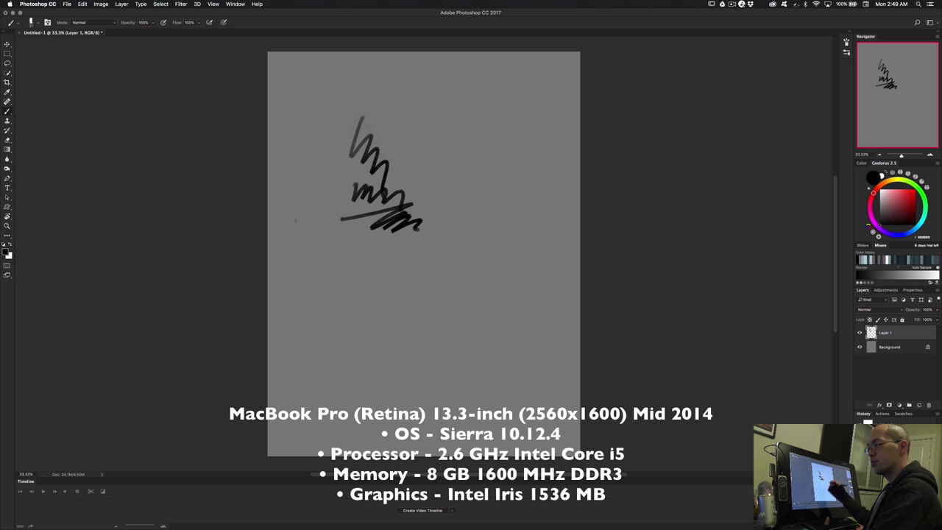
{"action": "mouse_move", "coordinate": [375, 119]}
{"action": "left_mouse_down"}
{"action": "mouse_move", "coordinate": [399, 107]}
{"action": "mouse_move", "coordinate": [427, 128]}
{"action": "mouse_move", "coordinate": [434, 159]}
{"action": "left_mouse_up"}
{"action": "left_click_drag", "start_coordinate": [390, 136], "coordinate": [403, 159]}
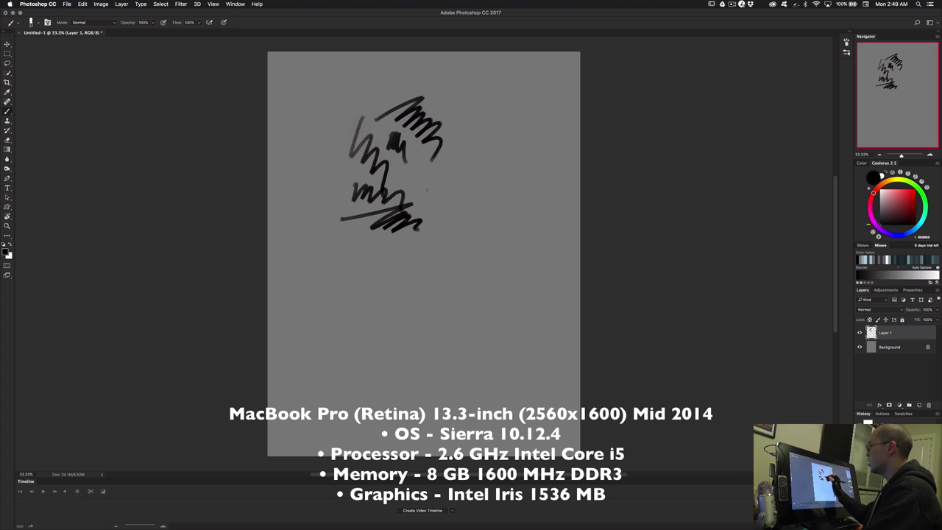
Enlarge the brush to 250 px and paint broad black zigzag strokes over the upper and middle canvas
{"action": "key", "text": "bracketright"}
{"action": "key", "text": "bracketright"}
{"action": "key", "text": "bracketright"}
{"action": "key", "text": "bracketright"}
{"action": "key", "text": "bracketright"}
{"action": "key", "text": "bracketright"}
{"action": "key", "text": "bracketright"}
{"action": "key", "text": "bracketright"}
{"action": "key", "text": "bracketright"}
{"action": "key", "text": "bracketright"}
{"action": "key", "text": "bracketright"}
{"action": "key", "text": "bracketright"}
{"action": "mouse_move", "coordinate": [323, 239]}
{"action": "left_mouse_down"}
{"action": "mouse_move", "coordinate": [343, 334]}
{"action": "mouse_move", "coordinate": [408, 305]}
{"action": "left_mouse_up"}
{"action": "left_click_drag", "start_coordinate": [375, 221], "coordinate": [442, 379]}
{"action": "mouse_move", "coordinate": [306, 187]}
{"action": "left_mouse_down"}
{"action": "mouse_move", "coordinate": [397, 81]}
{"action": "mouse_move", "coordinate": [423, 202]}
{"action": "mouse_move", "coordinate": [460, 305]}
{"action": "left_mouse_up"}
{"action": "mouse_move", "coordinate": [493, 221]}
{"action": "left_mouse_down"}
{"action": "mouse_move", "coordinate": [450, 331]}
{"action": "mouse_move", "coordinate": [522, 343]}
{"action": "left_mouse_up"}
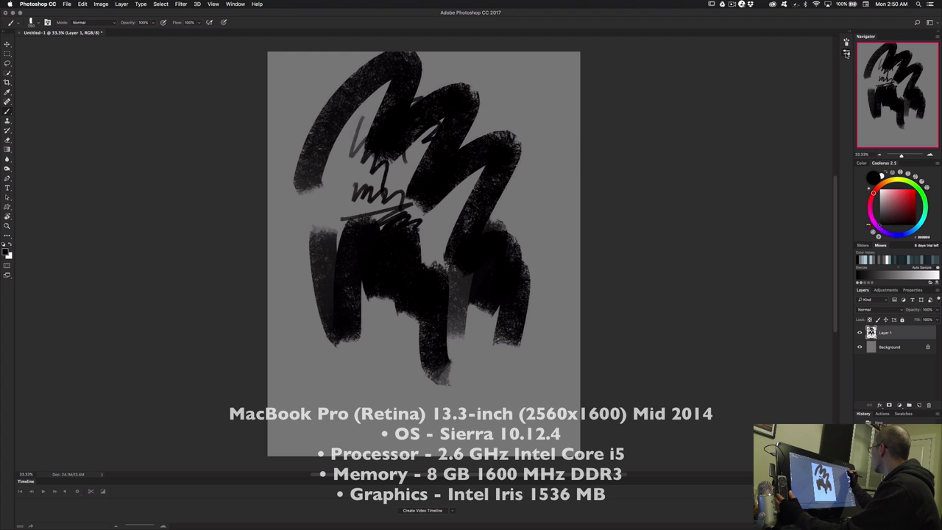
Open the brush tip settings to view them, and close them again
{"action": "left_click", "coordinate": [847, 53]}
{"action": "left_click", "coordinate": [847, 53]}
{"action": "left_click", "coordinate": [847, 44]}
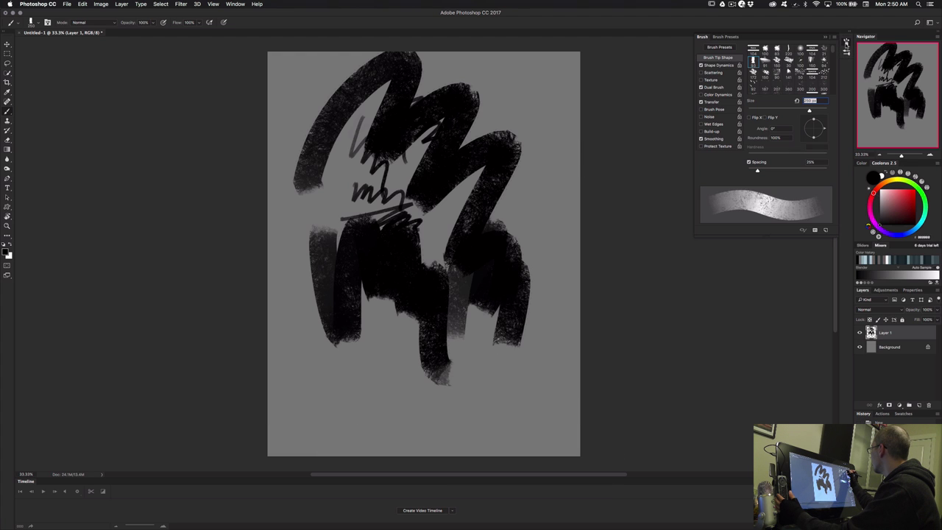
{"action": "left_click", "coordinate": [847, 45]}
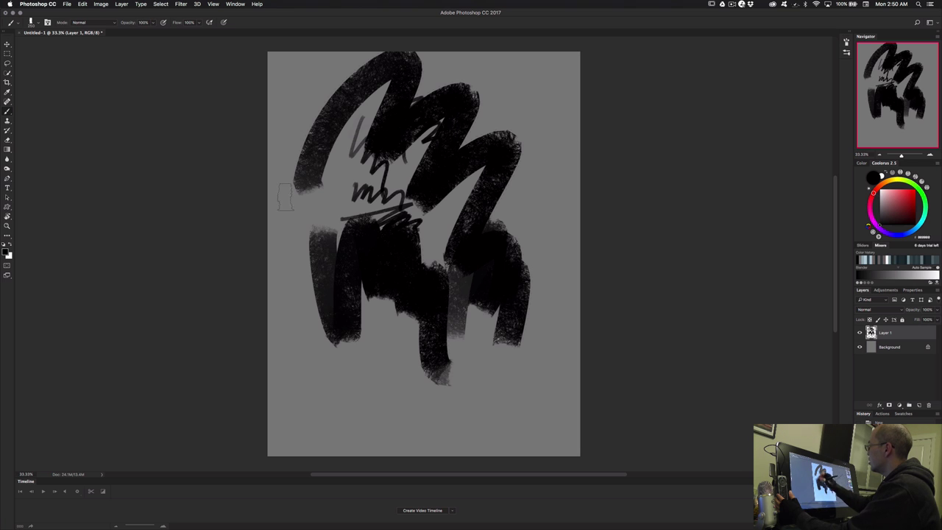
Cover the rest of the canvas with broad black zigzag strokes using the 250 px brush
{"action": "left_click_drag", "start_coordinate": [321, 213], "coordinate": [353, 316]}
{"action": "left_click_drag", "start_coordinate": [377, 357], "coordinate": [389, 386]}
{"action": "mouse_move", "coordinate": [291, 382]}
{"action": "left_mouse_down"}
{"action": "mouse_move", "coordinate": [293, 416]}
{"action": "mouse_move", "coordinate": [513, 390]}
{"action": "left_mouse_up"}
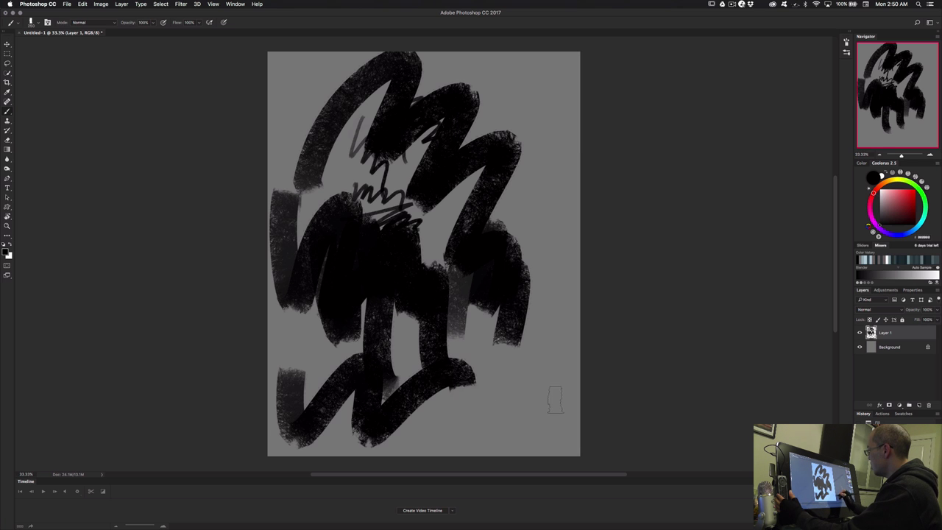
{"action": "left_click_drag", "start_coordinate": [507, 234], "coordinate": [537, 379]}
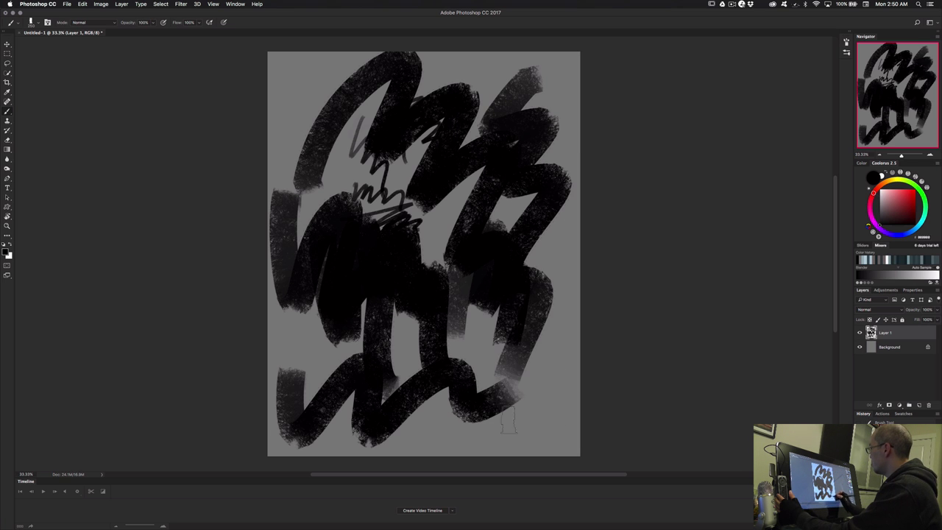
{"action": "mouse_move", "coordinate": [300, 95]}
{"action": "left_mouse_down"}
{"action": "mouse_move", "coordinate": [327, 118]}
{"action": "mouse_move", "coordinate": [401, 132]}
{"action": "mouse_move", "coordinate": [463, 198]}
{"action": "mouse_move", "coordinate": [479, 239]}
{"action": "left_mouse_up"}
{"action": "mouse_move", "coordinate": [299, 372]}
{"action": "left_mouse_down"}
{"action": "mouse_move", "coordinate": [448, 269]}
{"action": "mouse_move", "coordinate": [471, 311]}
{"action": "mouse_move", "coordinate": [441, 210]}
{"action": "left_mouse_up"}
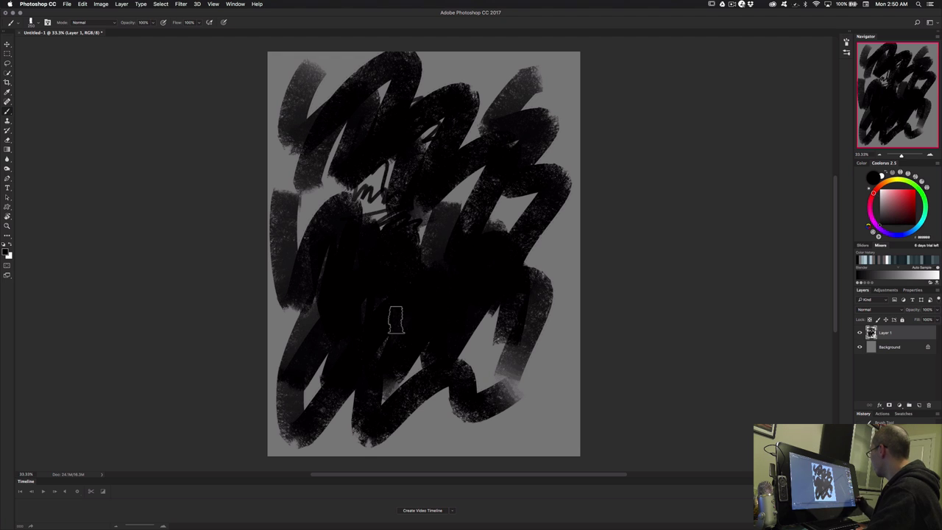
Replace the scribbled layer with a new empty one, and undo a short test stroke painted on it
{"action": "left_click", "coordinate": [928, 406]}
{"action": "left_click", "coordinate": [919, 405]}
{"action": "mouse_move", "coordinate": [374, 153]}
{"action": "left_mouse_down"}
{"action": "mouse_move", "coordinate": [405, 133]}
{"action": "mouse_move", "coordinate": [460, 282]}
{"action": "left_mouse_up"}
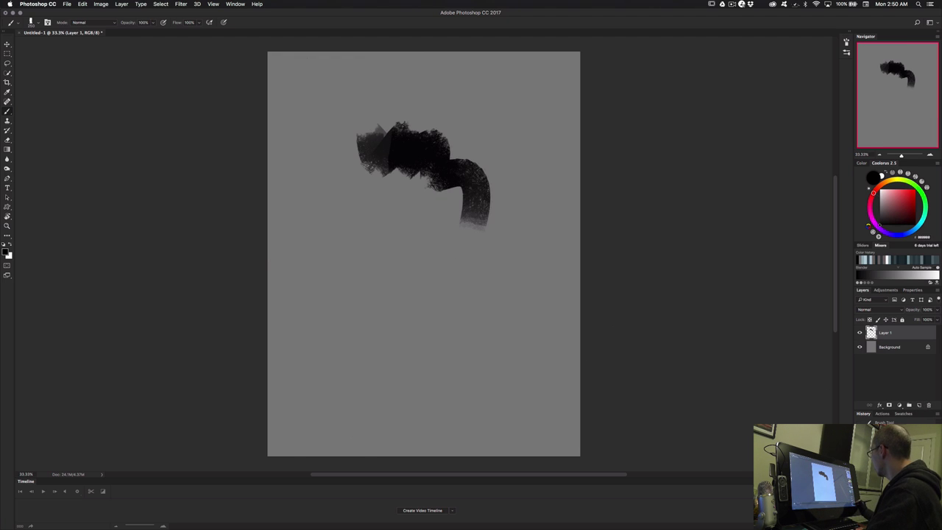
{"action": "key", "text": "super+z"}
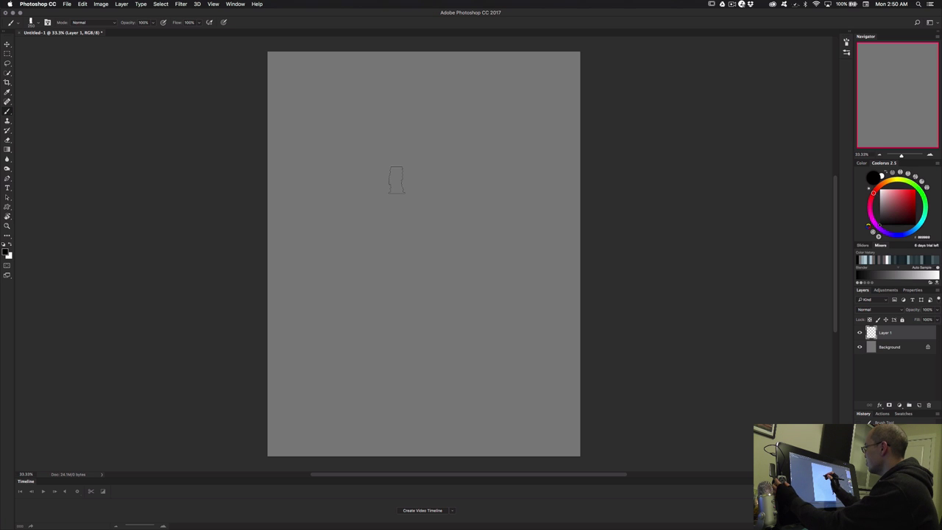
Enlarge the brush to about 900 px and scribble one wide black stroke down the middle of the canvas
{"action": "key", "text": "bracketright"}
{"action": "key", "text": "bracketright"}
{"action": "key", "text": "bracketright"}
{"action": "key", "text": "bracketright"}
{"action": "key", "text": "bracketright"}
{"action": "key", "text": "bracketright"}
{"action": "key", "text": "bracketright"}
{"action": "key", "text": "bracketright"}
{"action": "key", "text": "bracketright"}
{"action": "key", "text": "bracketright"}
{"action": "key", "text": "bracketright"}
{"action": "key", "text": "bracketright"}
{"action": "key", "text": "bracketleft"}
{"action": "key", "text": "bracketleft"}
{"action": "key", "text": "bracketleft"}
{"action": "mouse_move", "coordinate": [379, 110]}
{"action": "left_mouse_down"}
{"action": "mouse_move", "coordinate": [344, 187]}
{"action": "mouse_move", "coordinate": [450, 370]}
{"action": "mouse_move", "coordinate": [492, 350]}
{"action": "mouse_move", "coordinate": [431, 401]}
{"action": "left_mouse_up"}
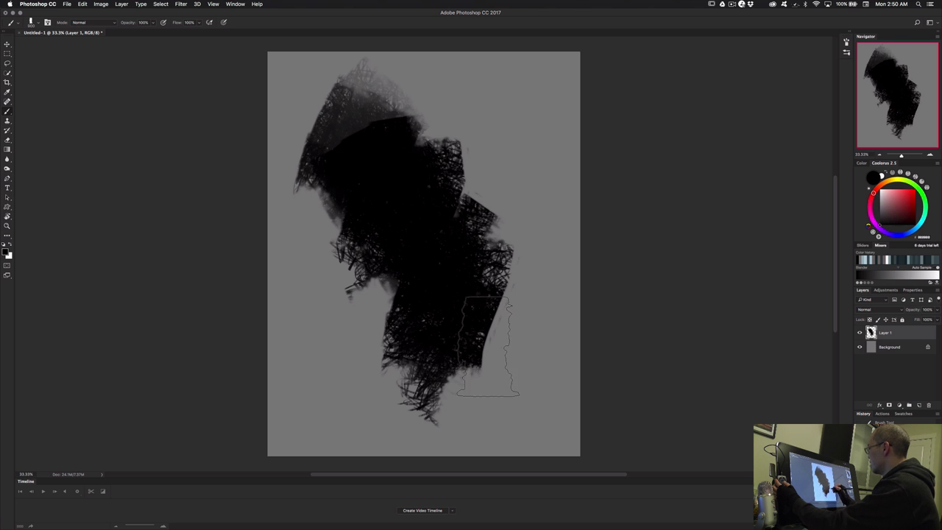
Reduce the brush to 400 px, undo the wide scribble, and paint a black zigzag stroke in the canvas's upper middle
{"action": "key", "text": "bracketleft"}
{"action": "key", "text": "bracketleft"}
{"action": "key", "text": "bracketleft"}
{"action": "key", "text": "bracketleft"}
{"action": "key", "text": "bracketleft"}
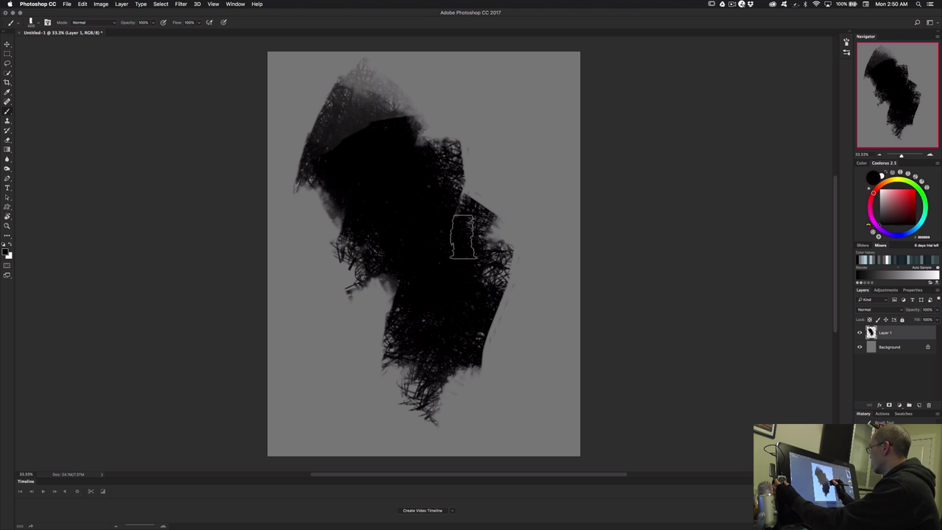
{"action": "key", "text": "super+z"}
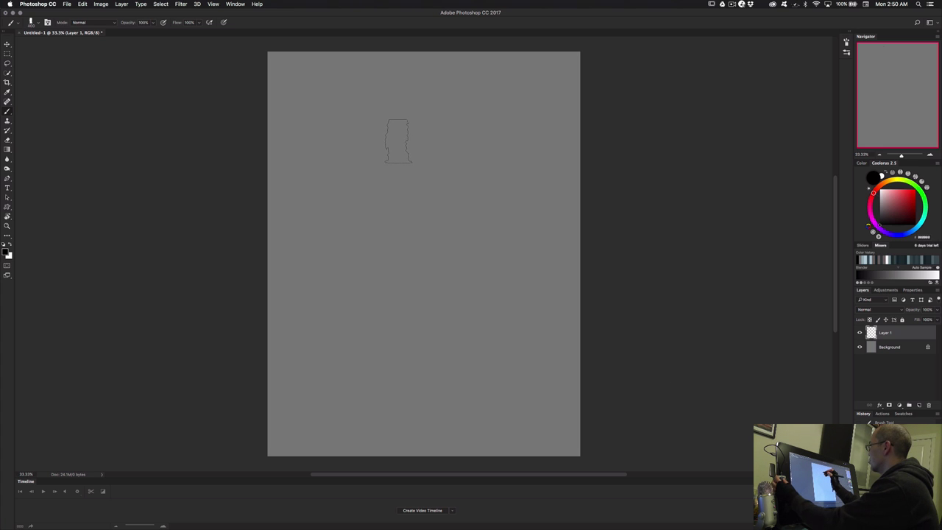
{"action": "mouse_move", "coordinate": [382, 142]}
{"action": "left_mouse_down"}
{"action": "mouse_move", "coordinate": [437, 155]}
{"action": "mouse_move", "coordinate": [462, 288]}
{"action": "left_mouse_up"}
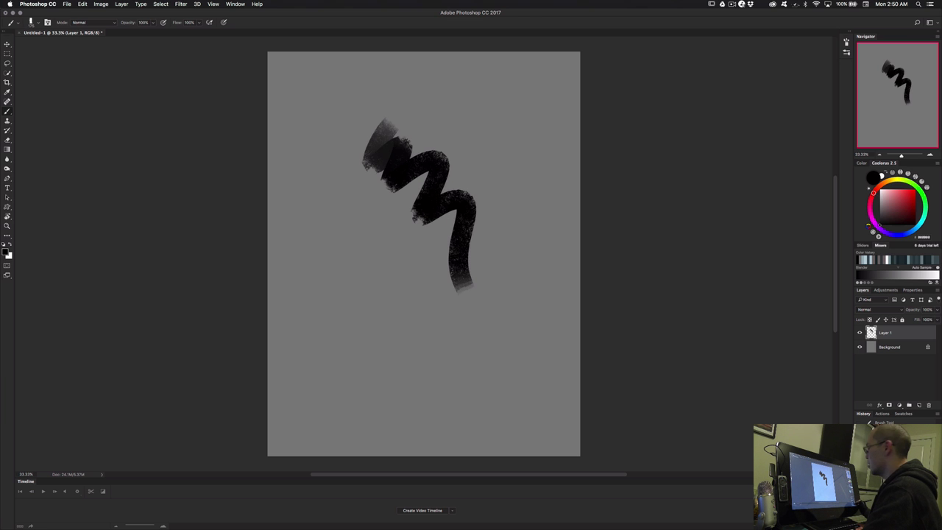